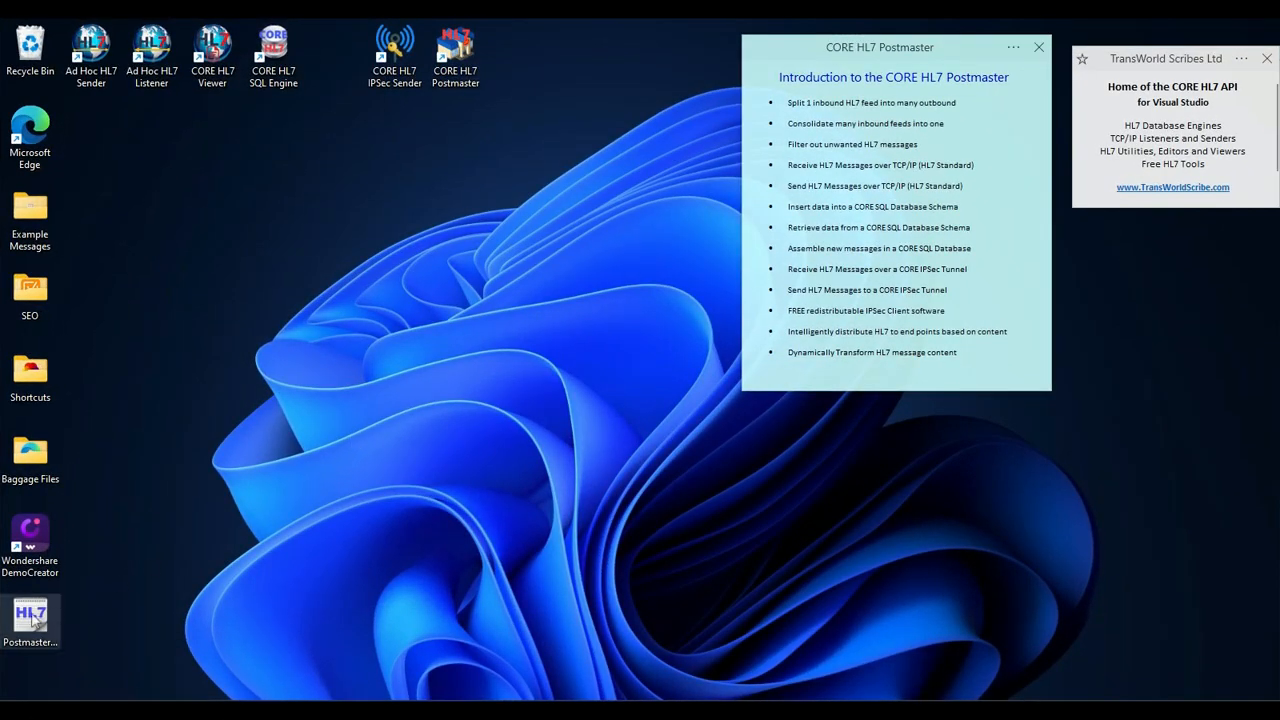
- Move PostmasterDemoMessages.hl7 between the SQL Engine and IPSec Sender desktop shortcuts, and launch CORE HL7 Postmaster
drag(30, 618, 337, 66)
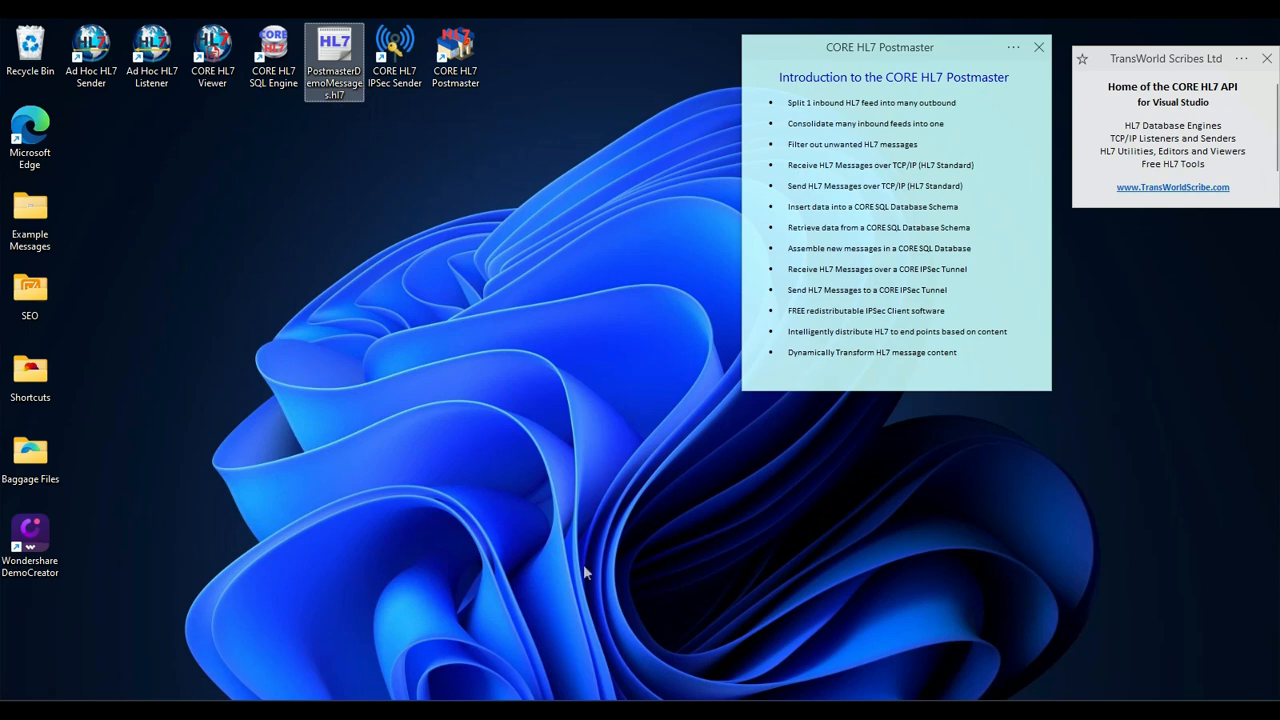
key(Return)
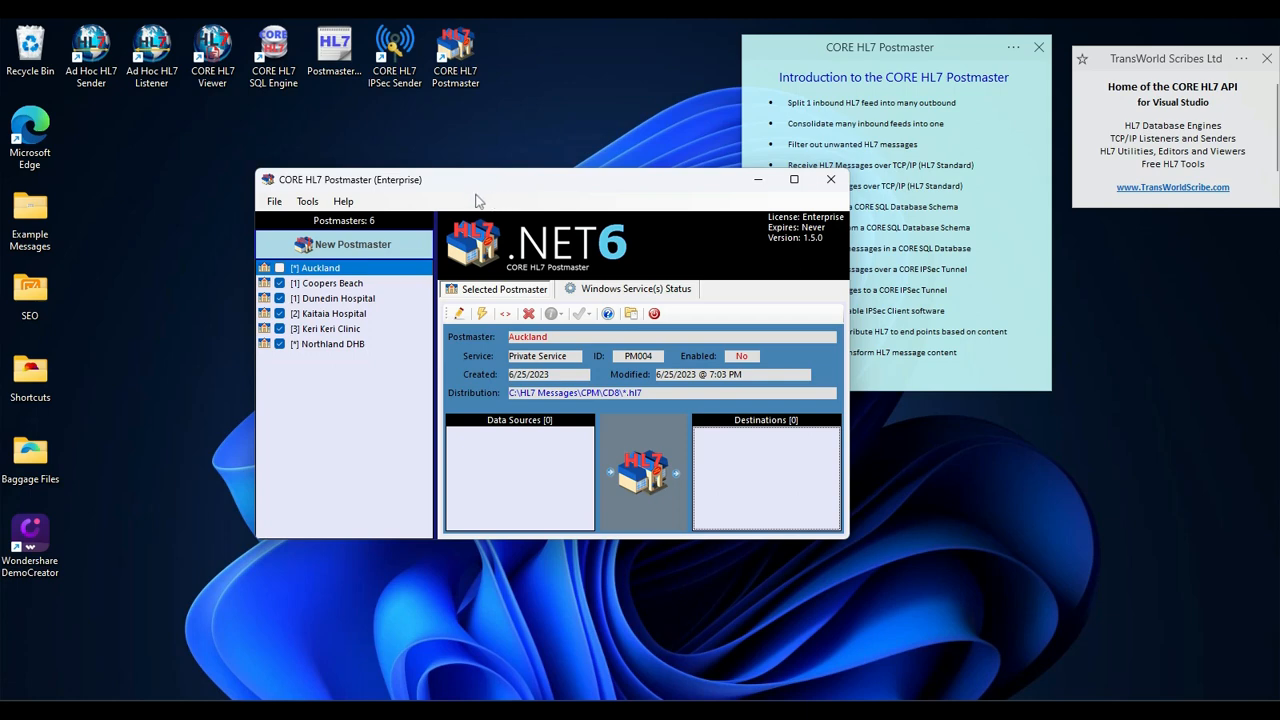
- Open the online help, examine the Introduction, What Is A Postmaster? and Getting Started pages, and close the browser
click(344, 201)
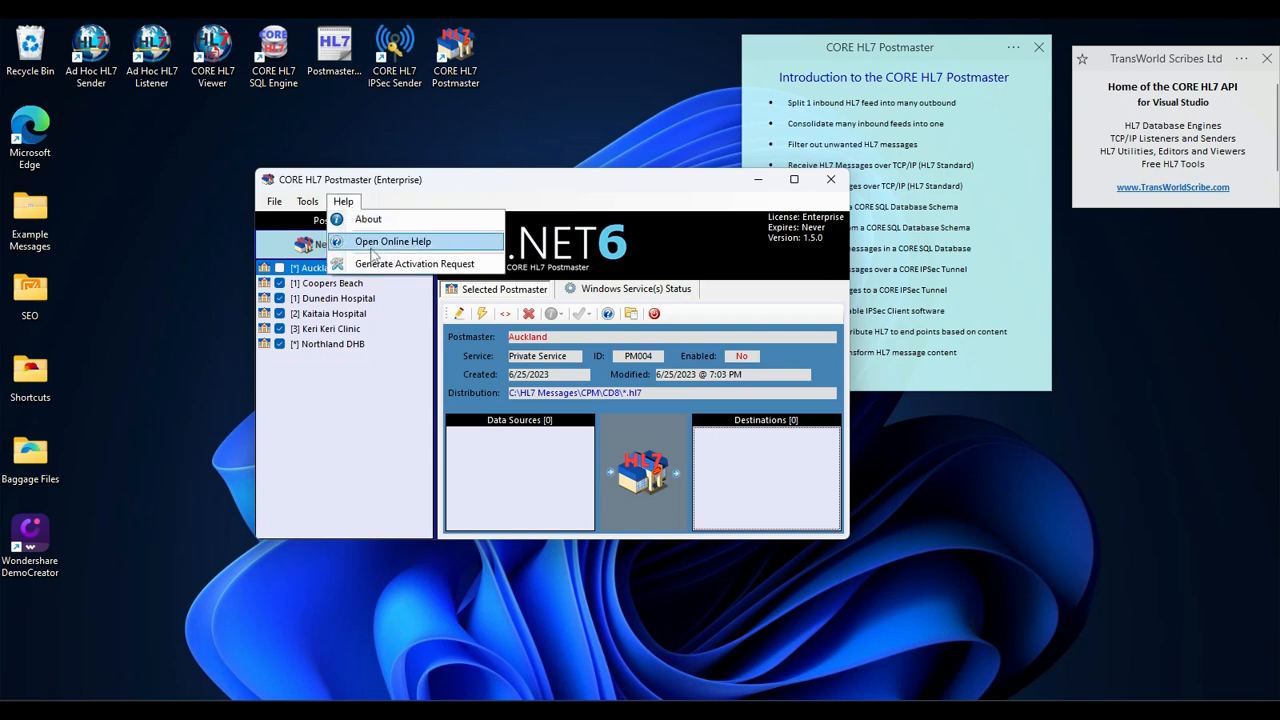
click(368, 245)
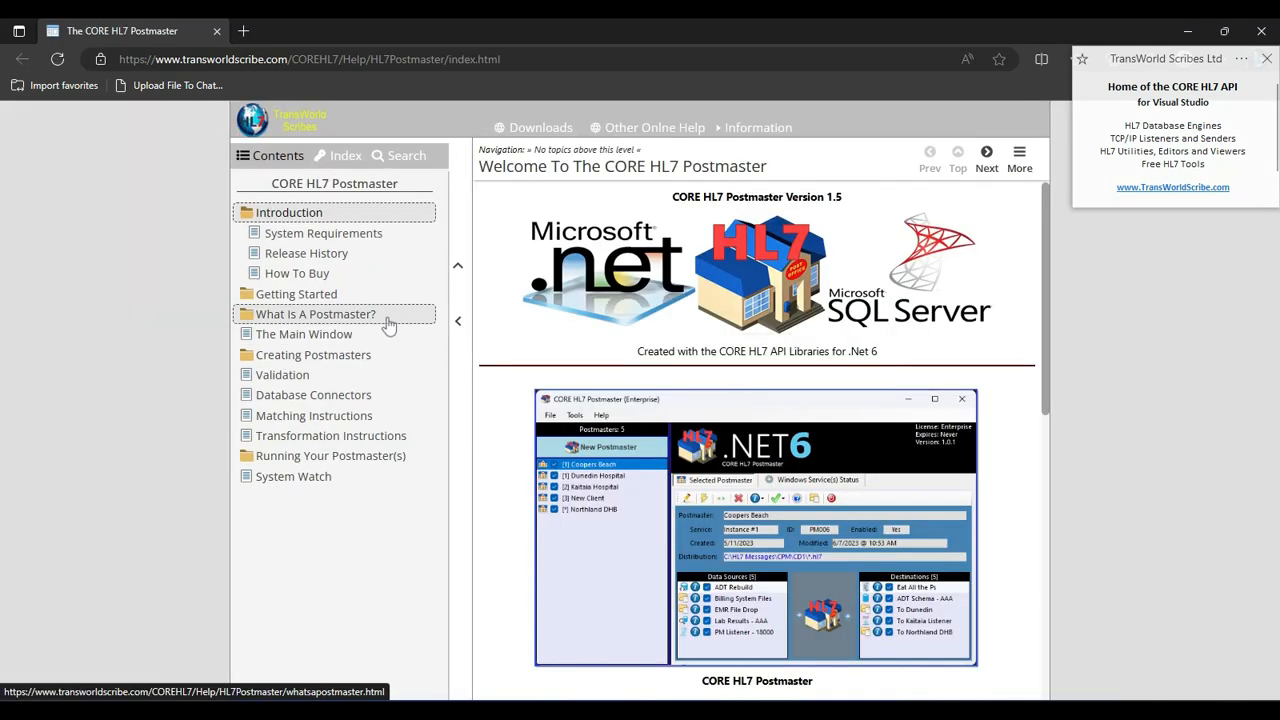
scroll(506, 380, down, 2)
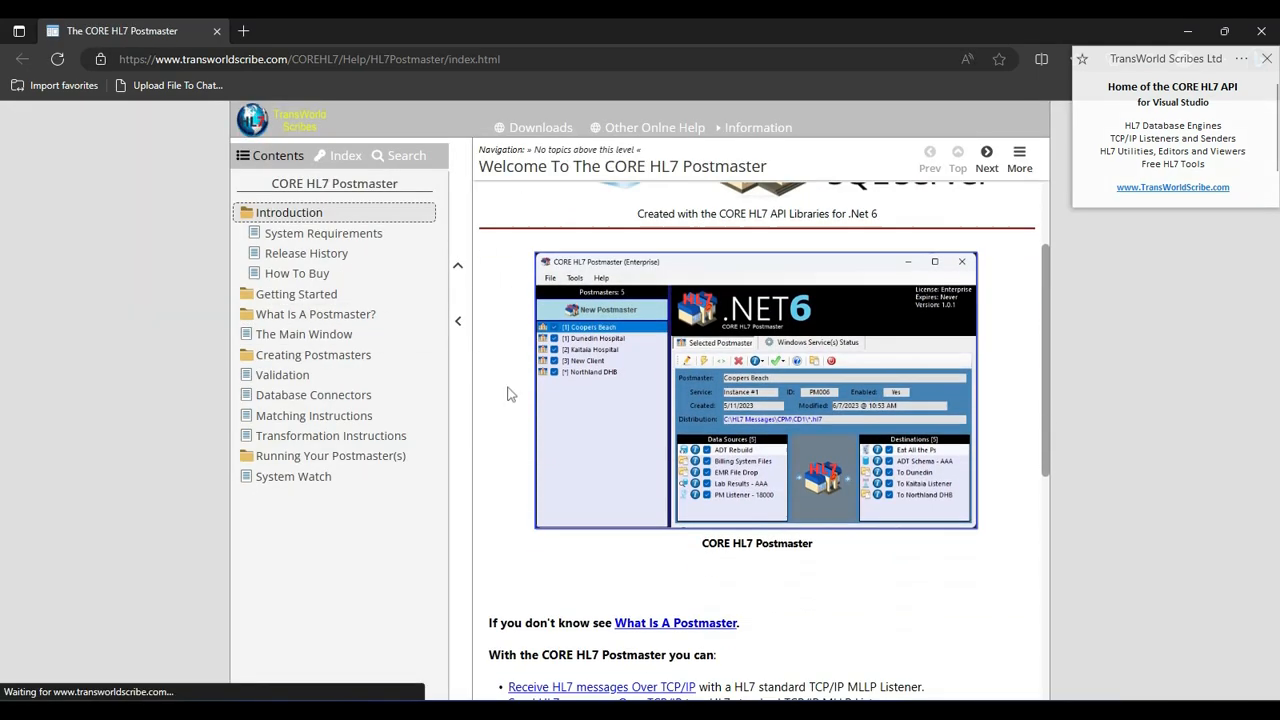
click(345, 315)
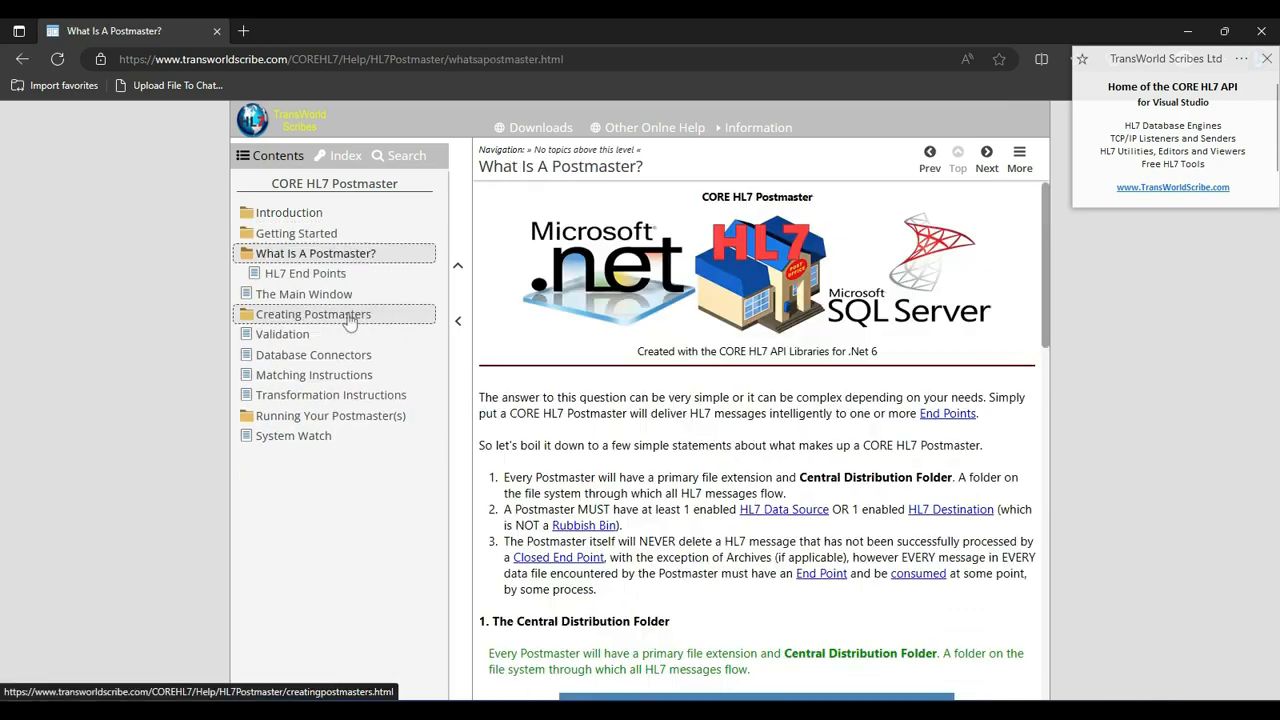
scroll(512, 428, down, 6)
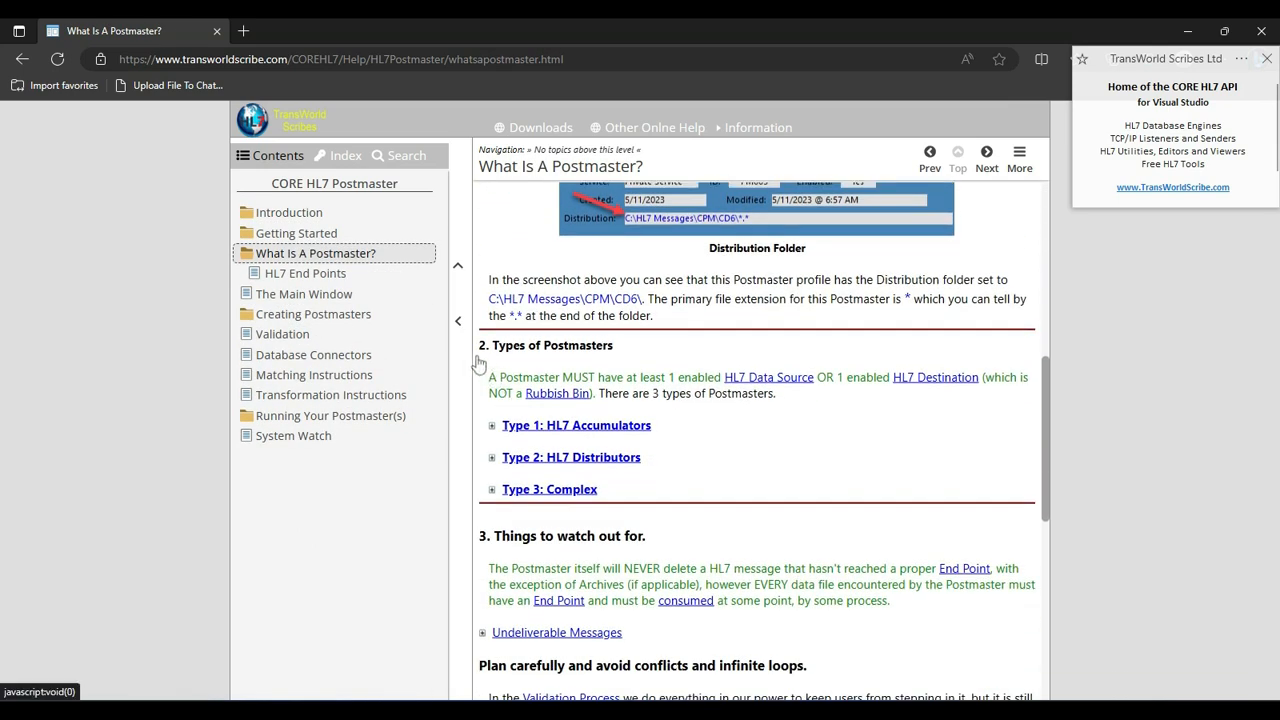
click(281, 241)
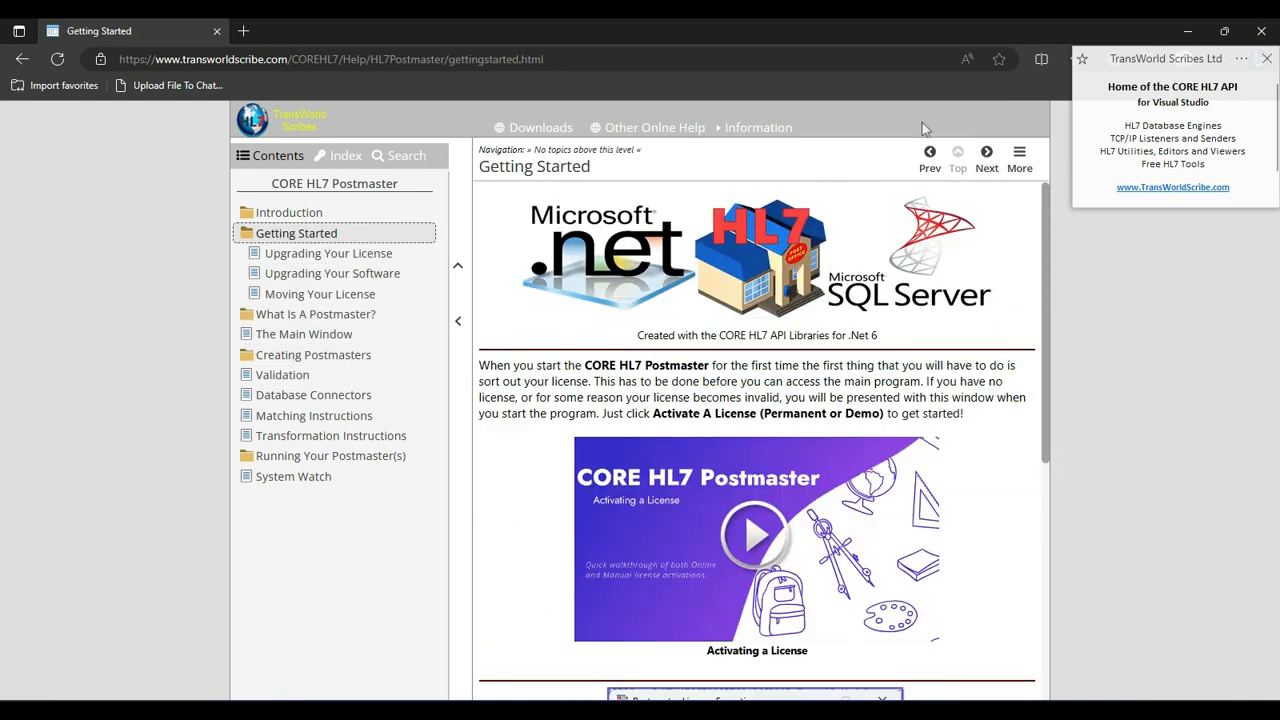
click(1258, 32)
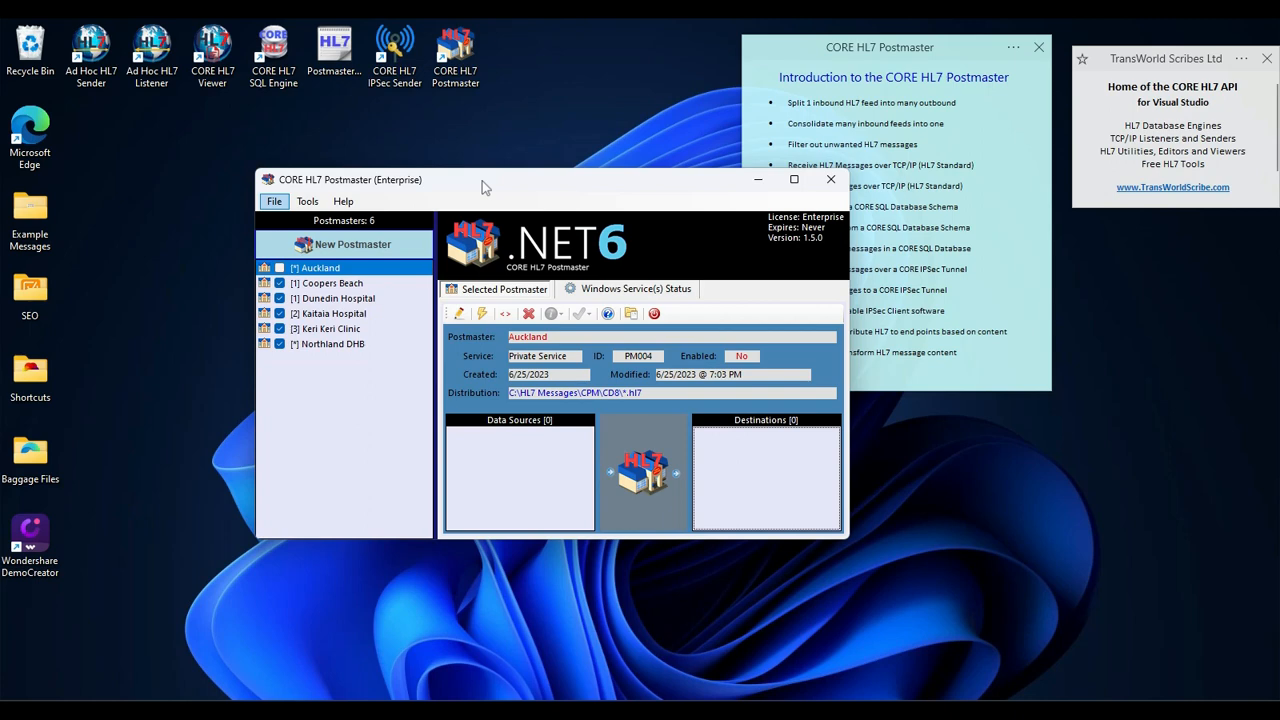
- Open the Auckland postmaster for editing and show its HL7 destinations
click(352, 270)
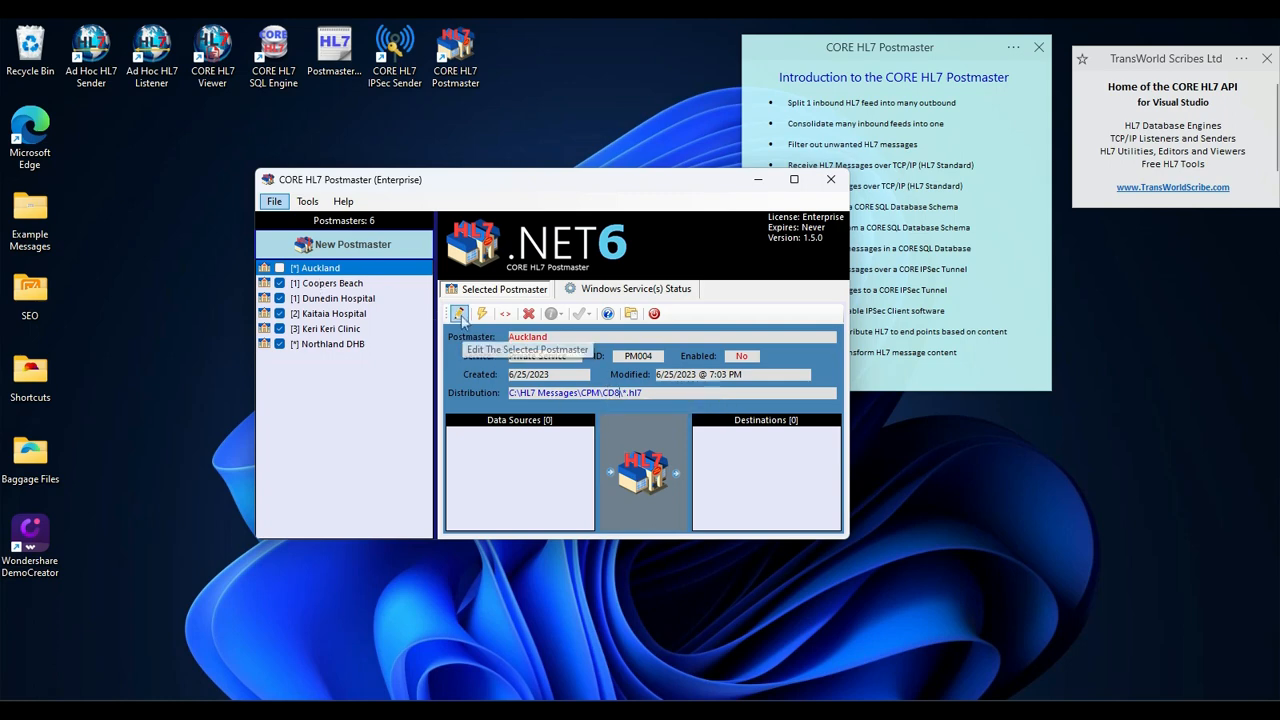
click(659, 469)
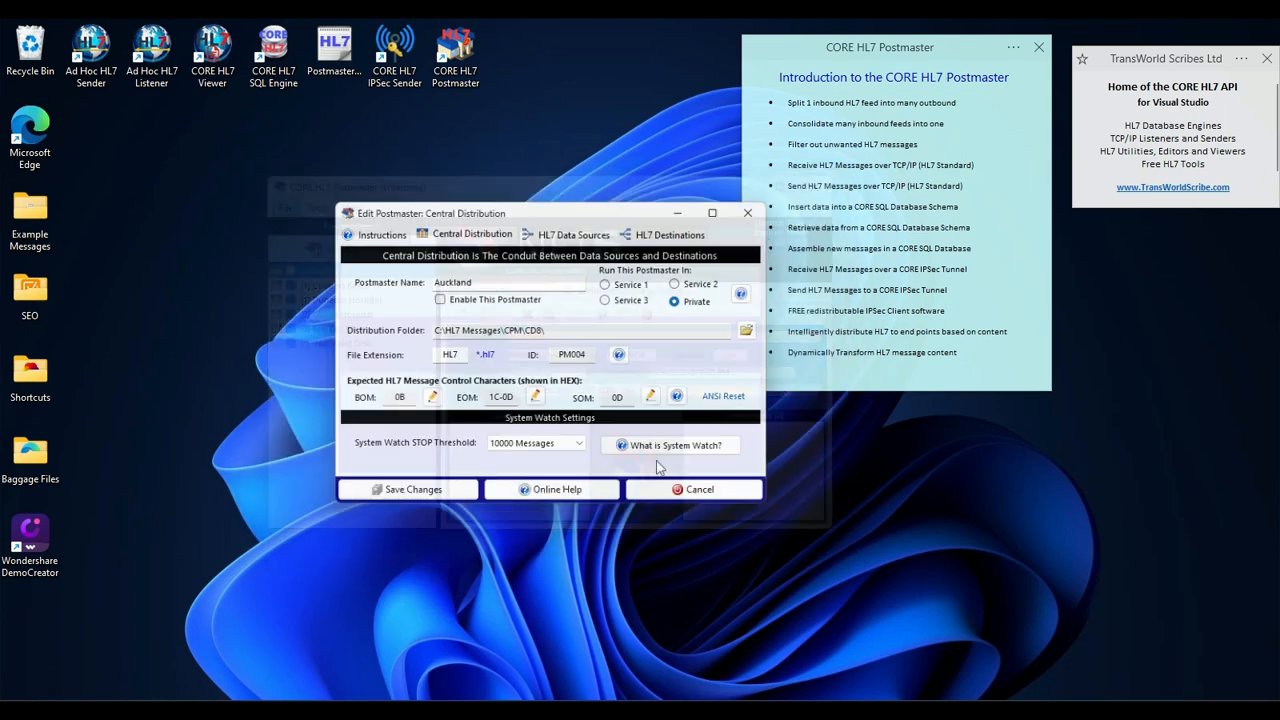
click(652, 232)
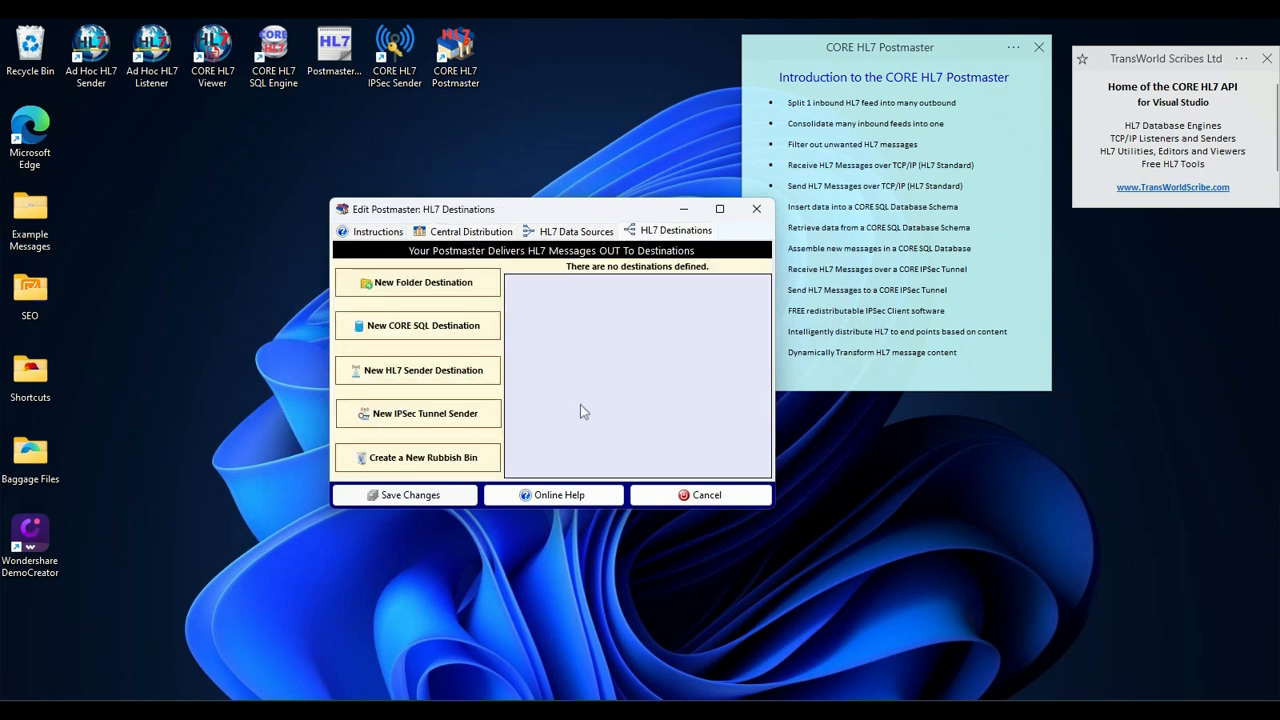
- Start a new folder destination named Patients A-K and enable it
click(401, 285)
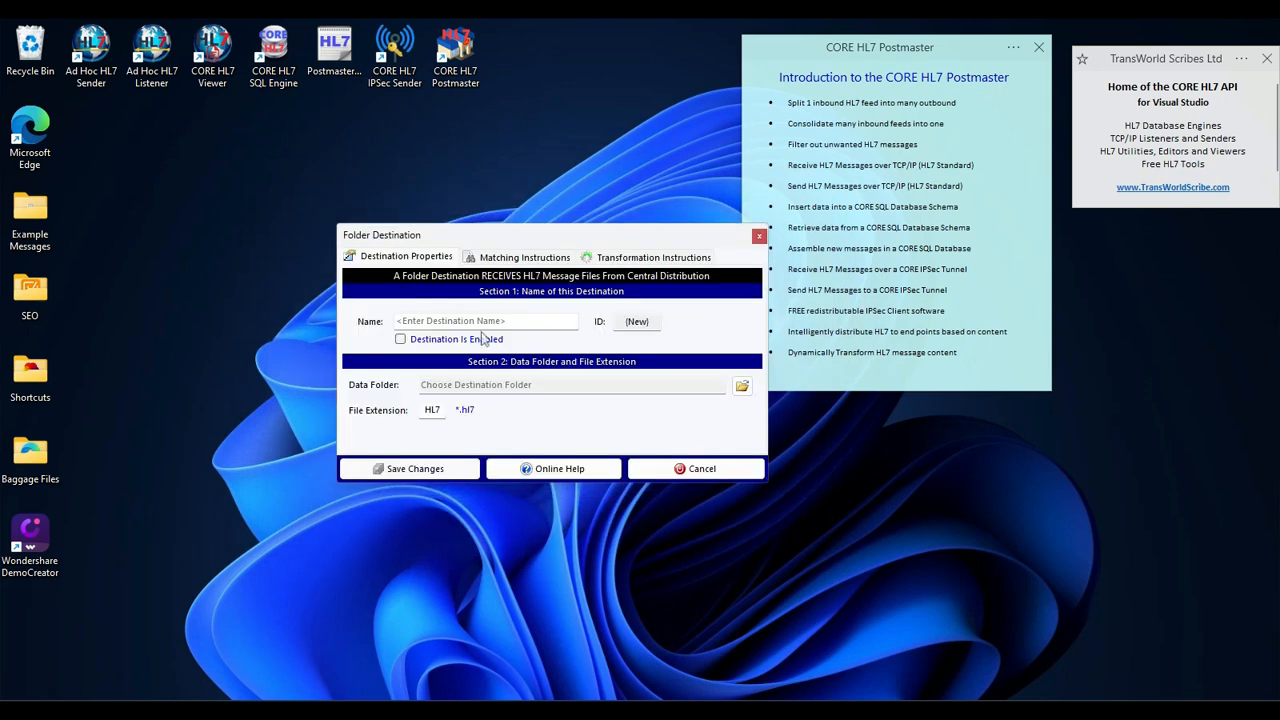
click(482, 321)
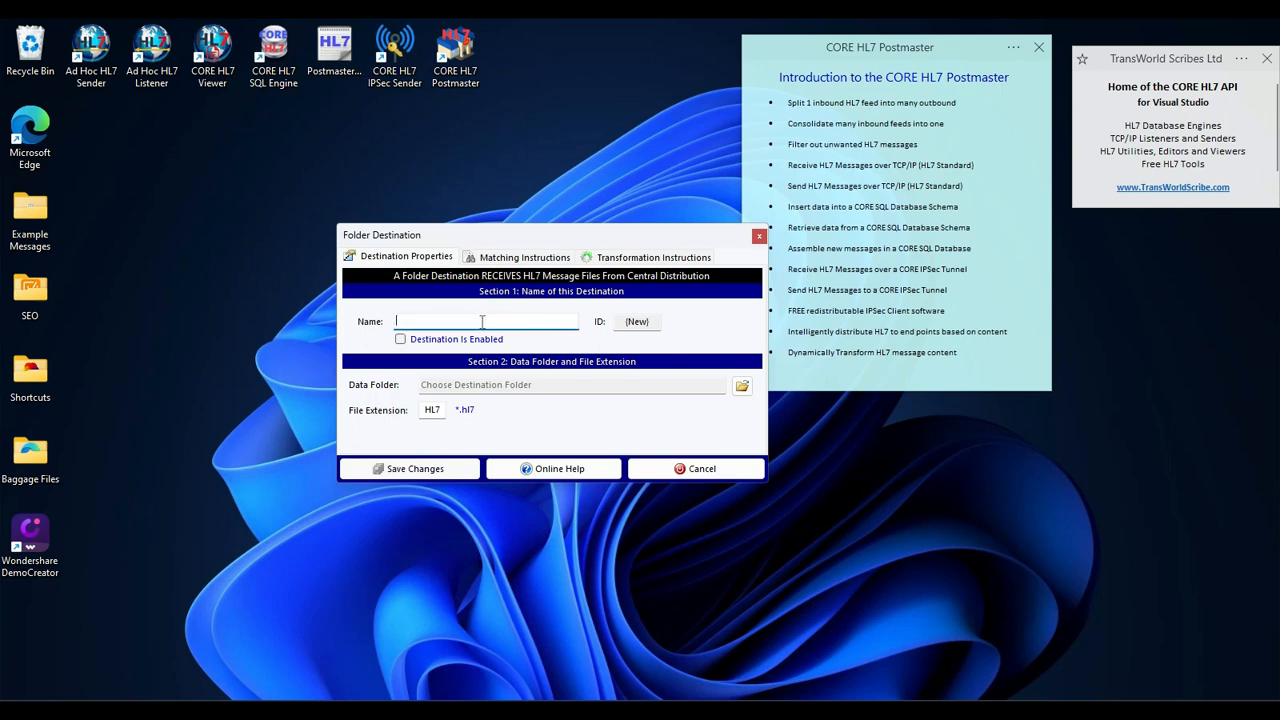
text(Patients A-)
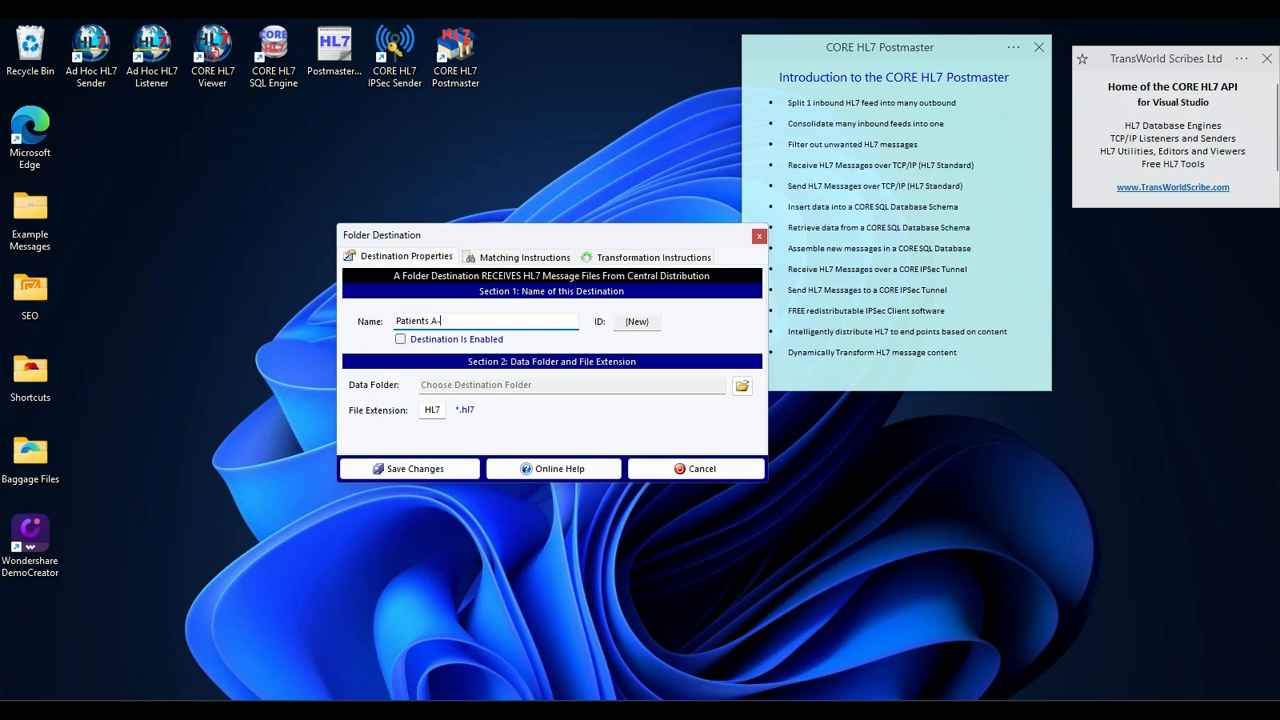
text(K)
click(400, 339)
- Set the Patients A-K destination's data folder to C:\HL7 Messages\CPM\DestinationDunedin
click(743, 387)
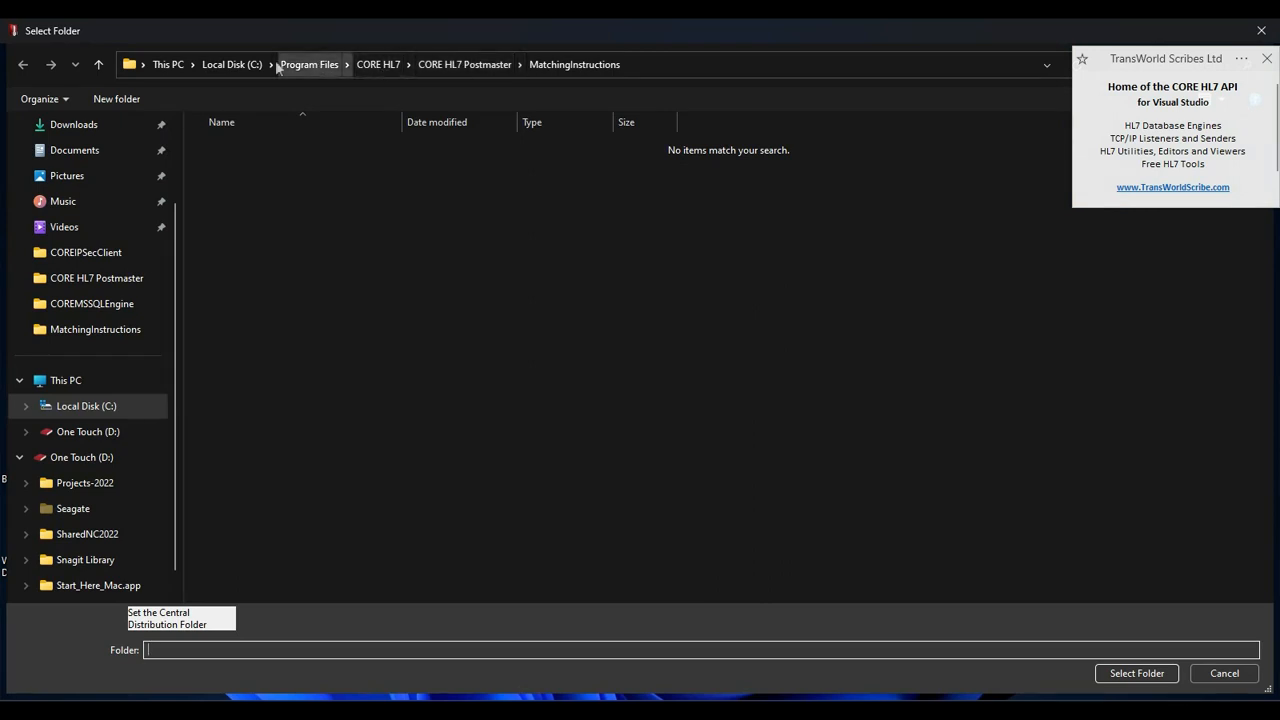
click(244, 68)
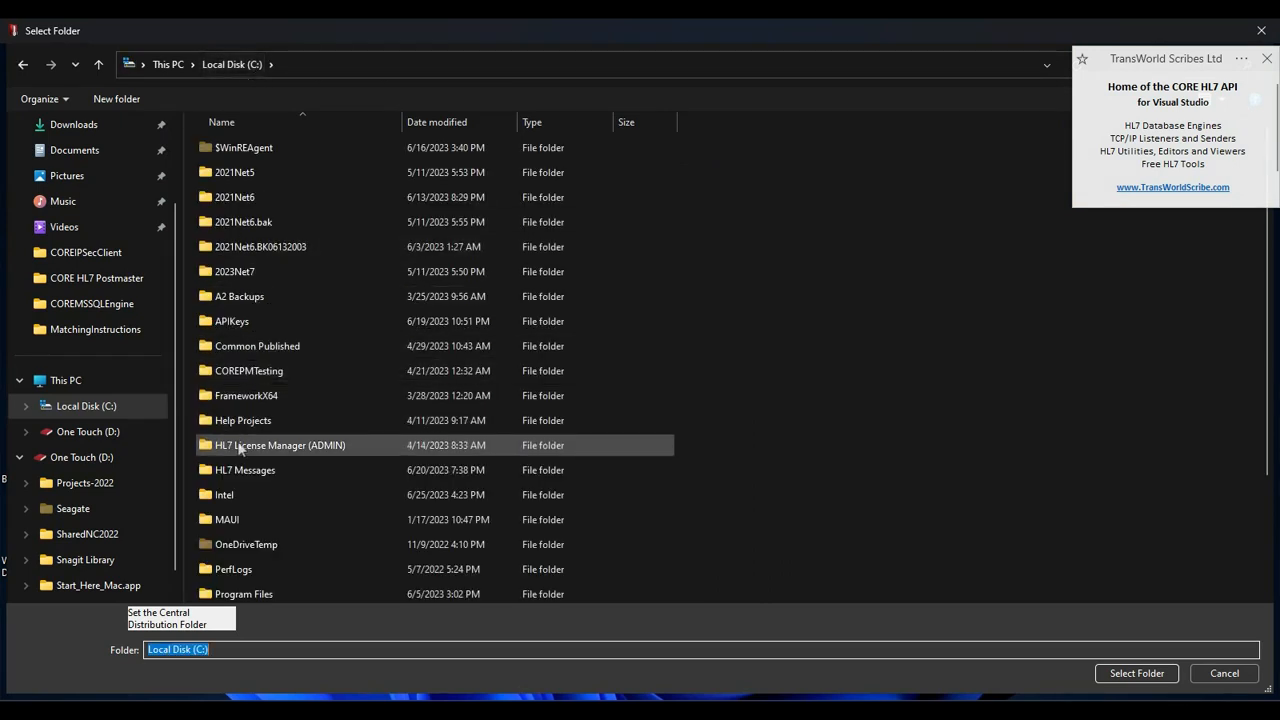
double_click(232, 466)
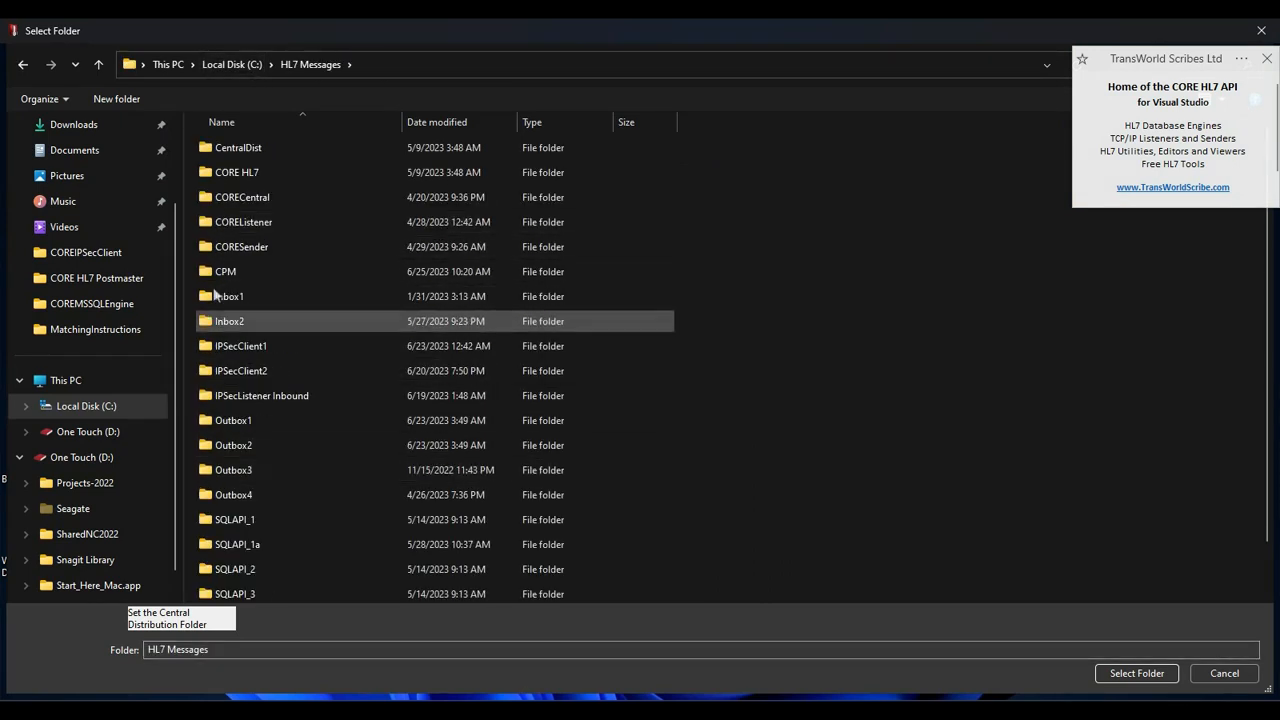
double_click(222, 282)
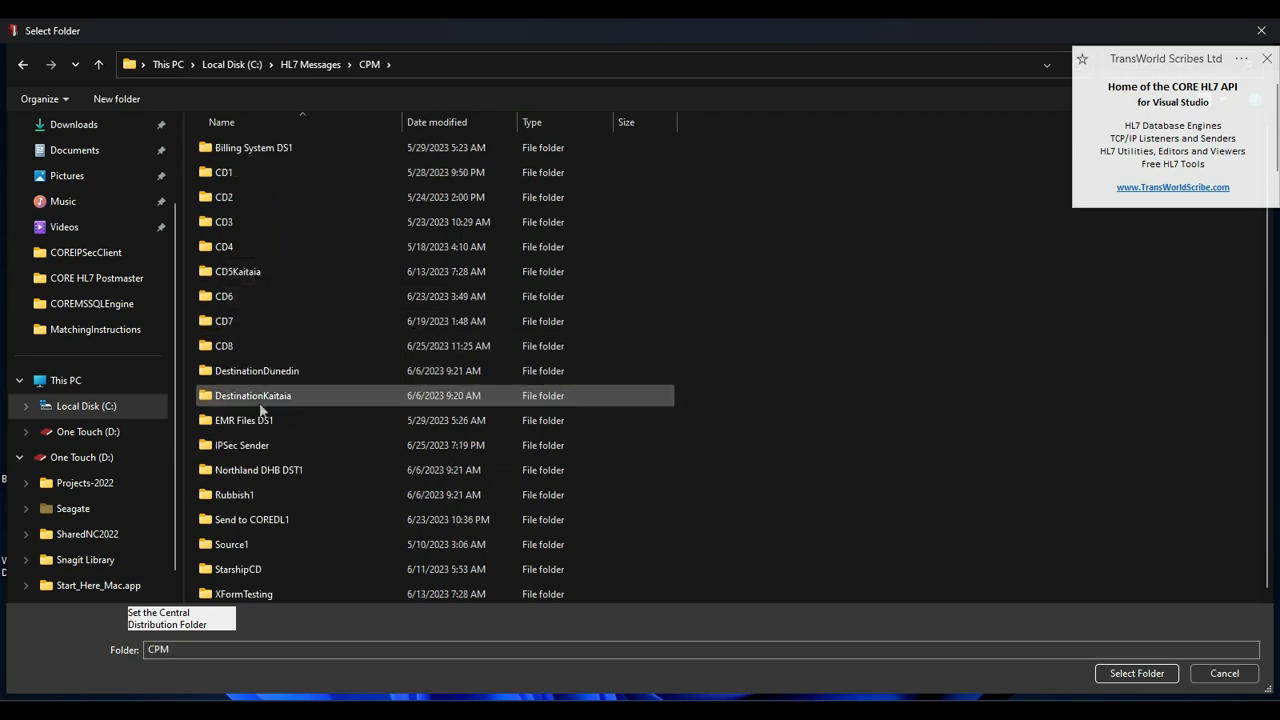
double_click(257, 371)
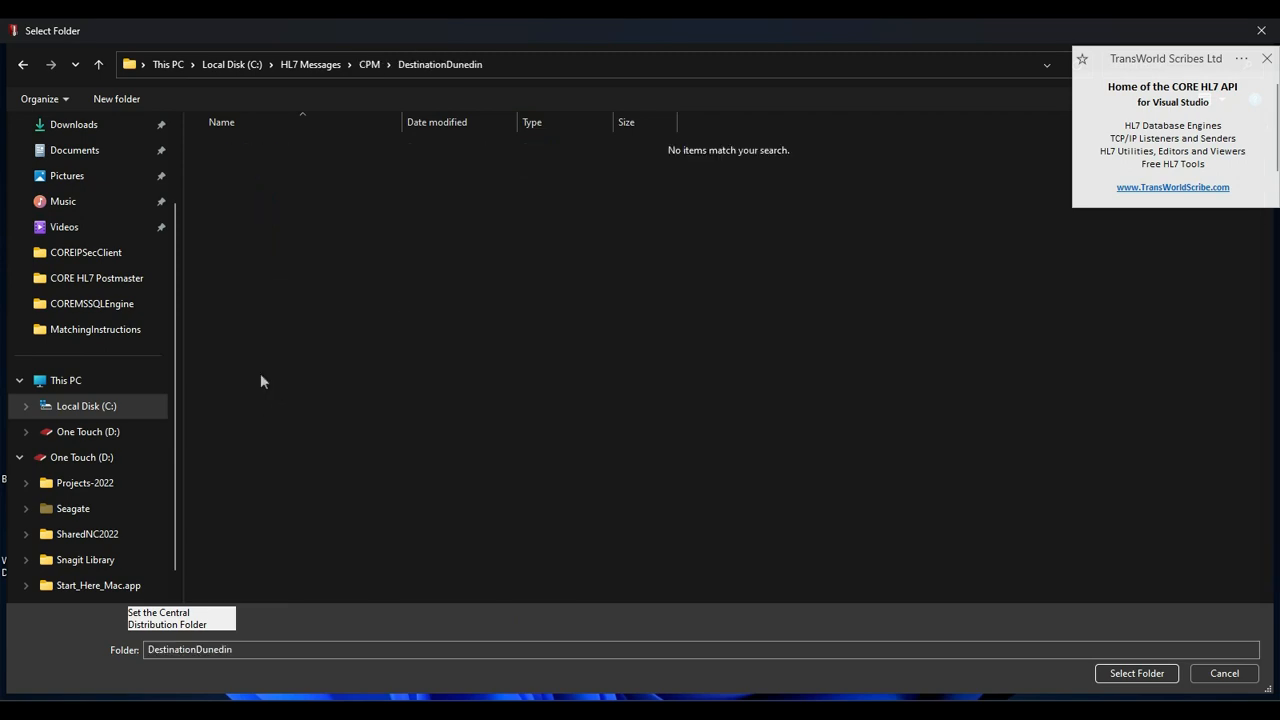
click(1136, 673)
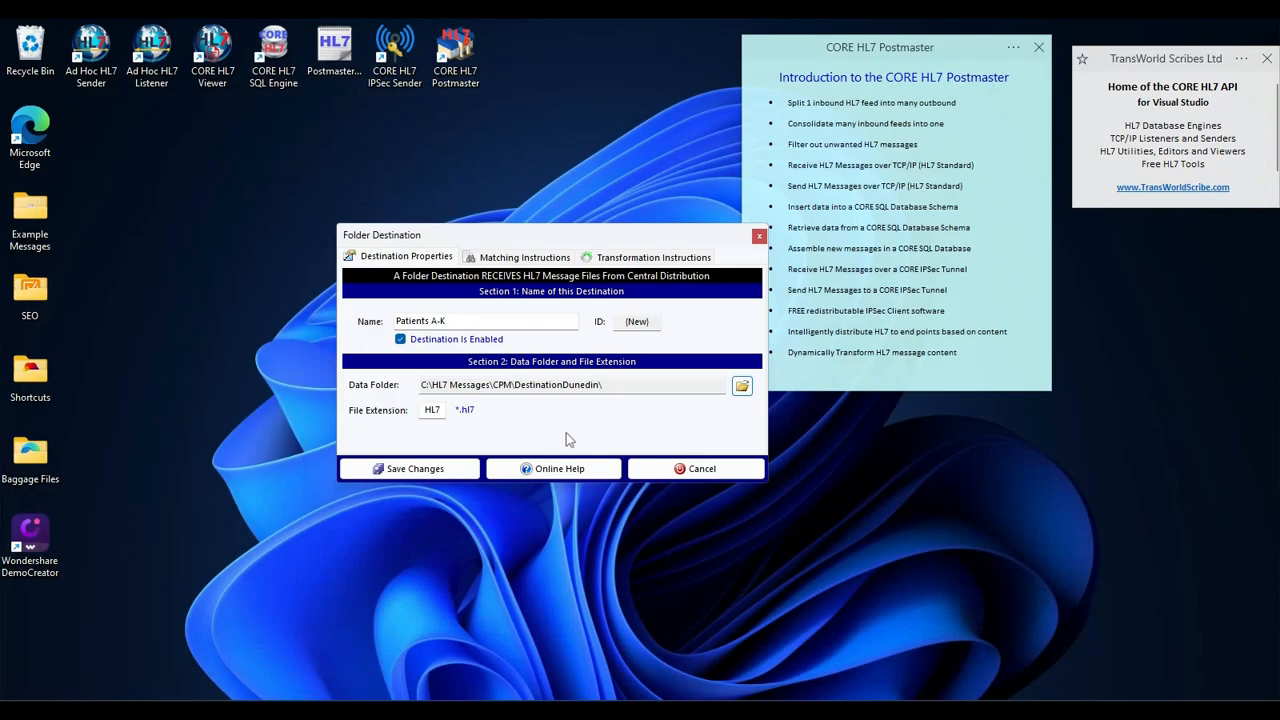
- Import the matching instructions from MatchingScriptA-K.xml into the Patients A-K destination and save the destination
click(528, 258)
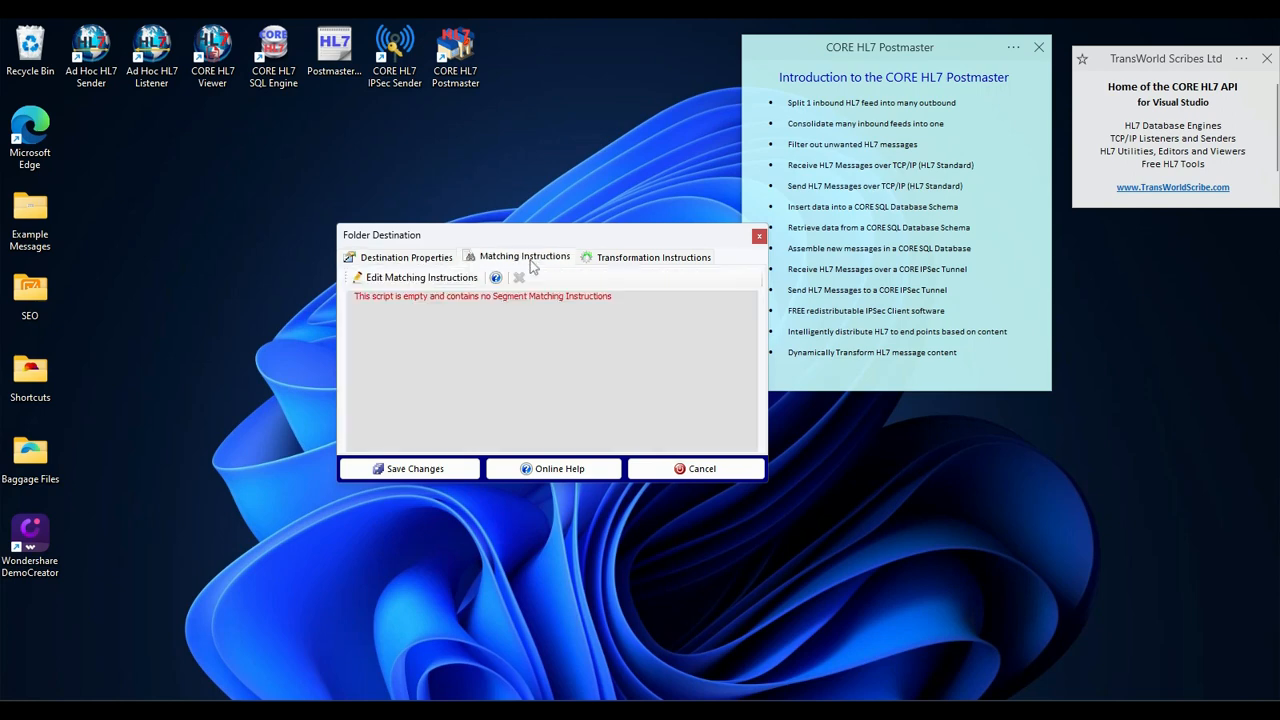
click(418, 277)
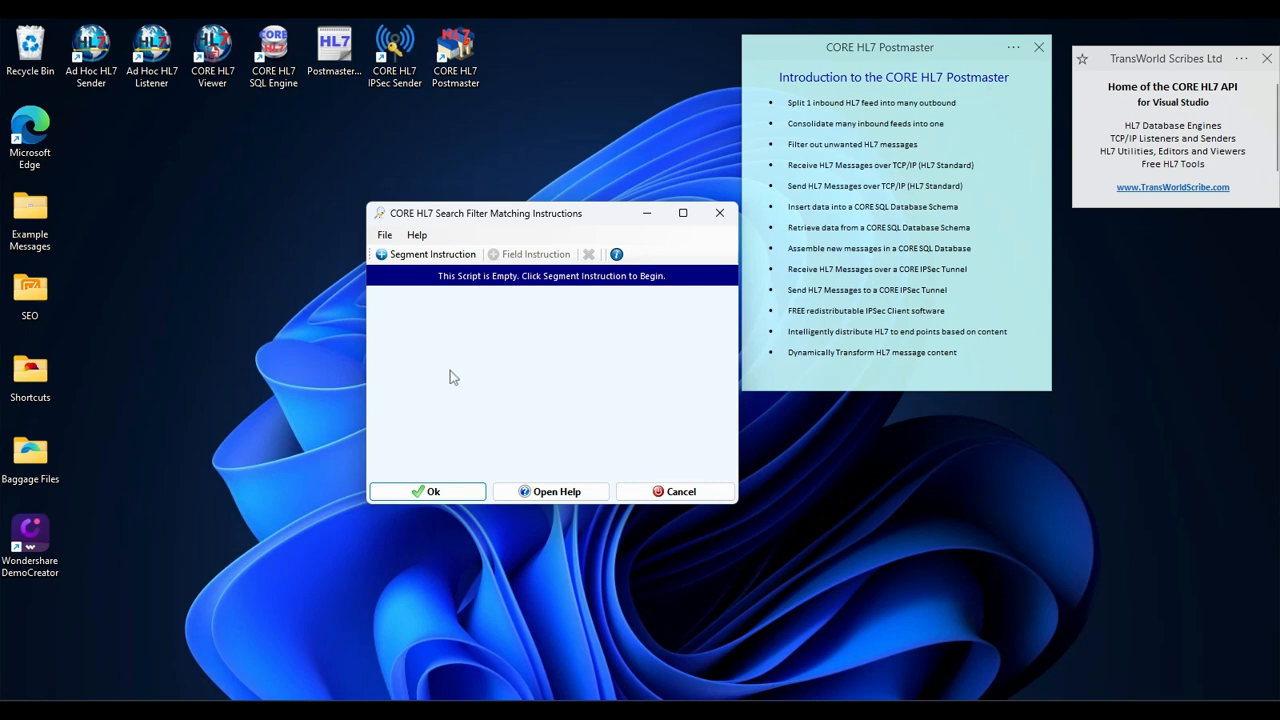
click(384, 235)
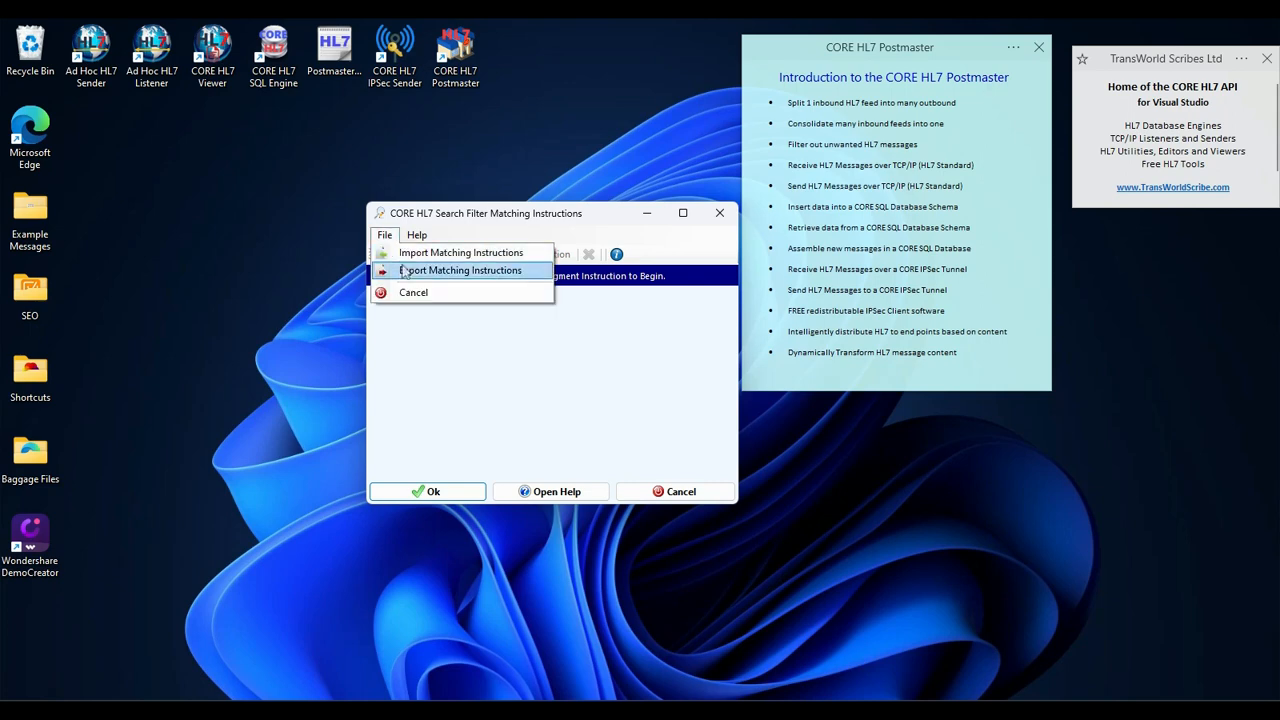
click(420, 252)
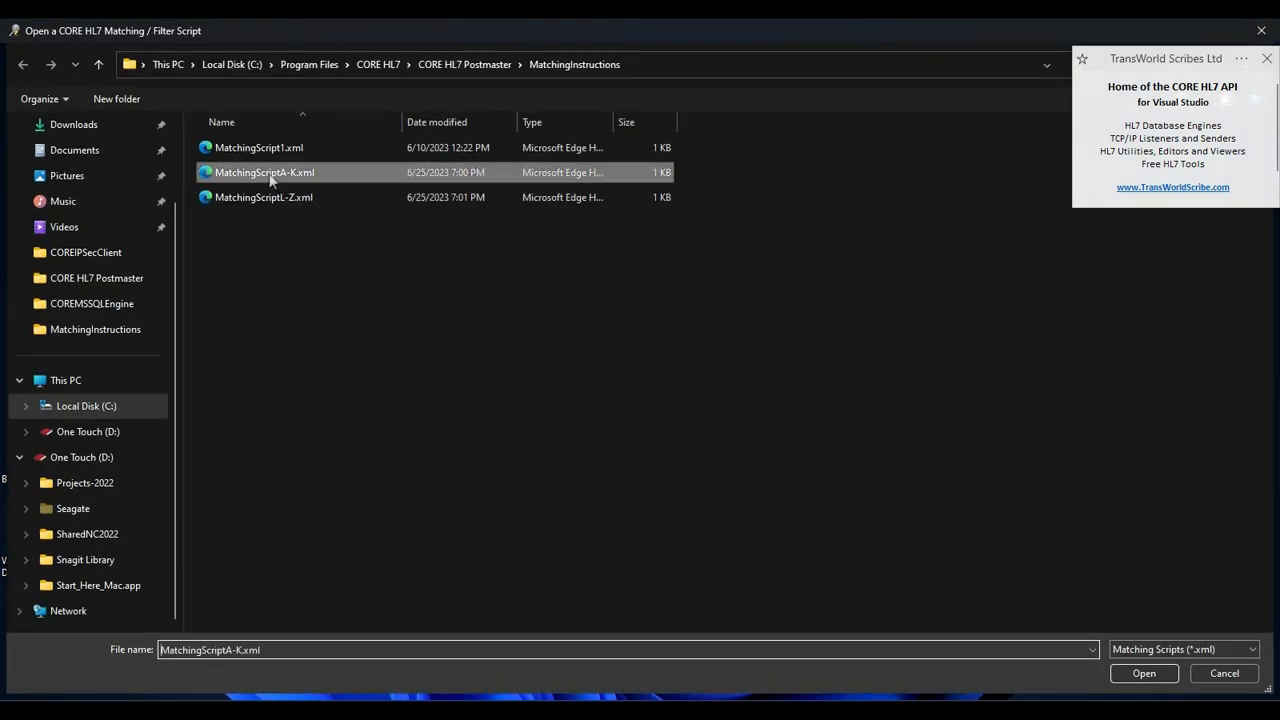
double_click(271, 172)
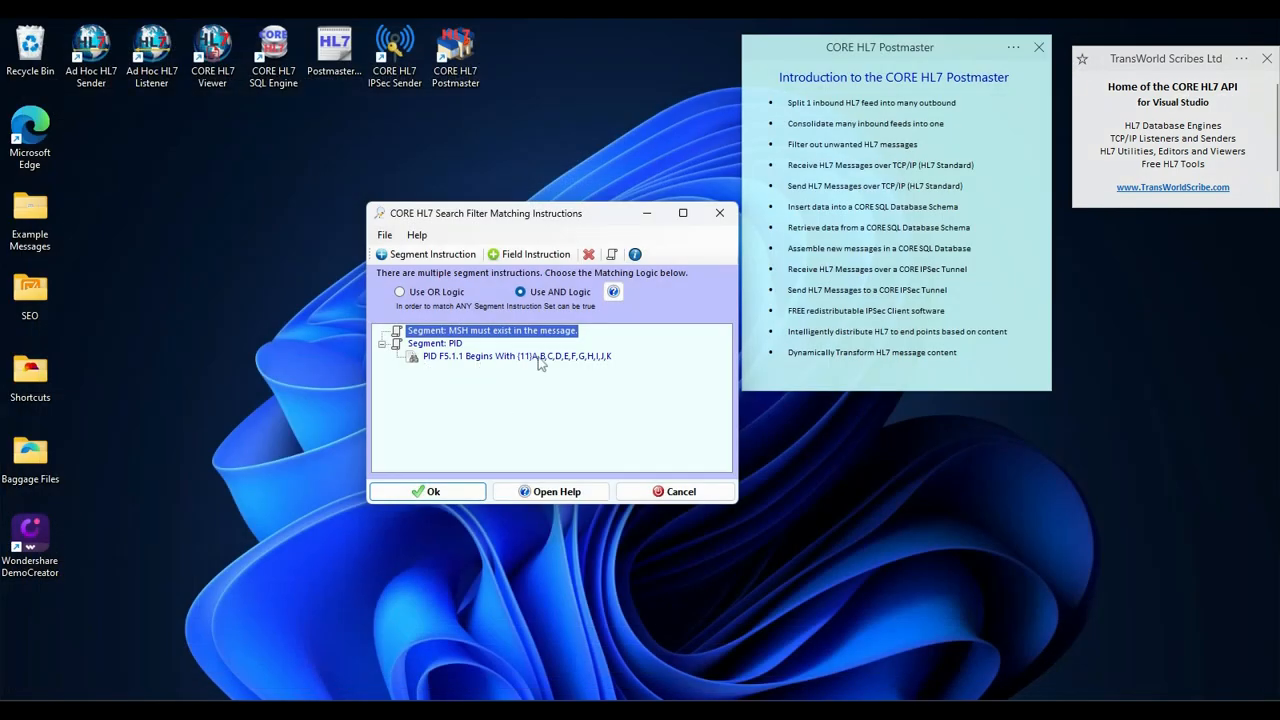
click(414, 489)
click(459, 467)
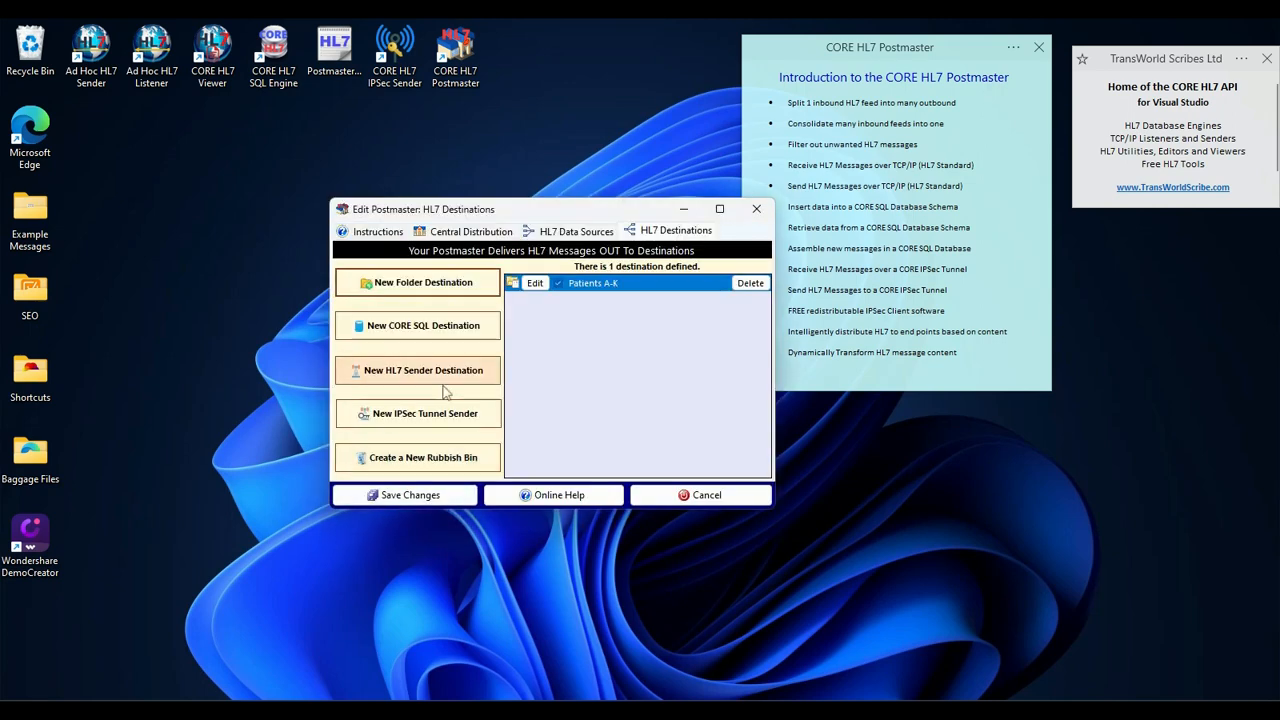
- Start a second folder destination named Patients L-Z and enable it
click(450, 284)
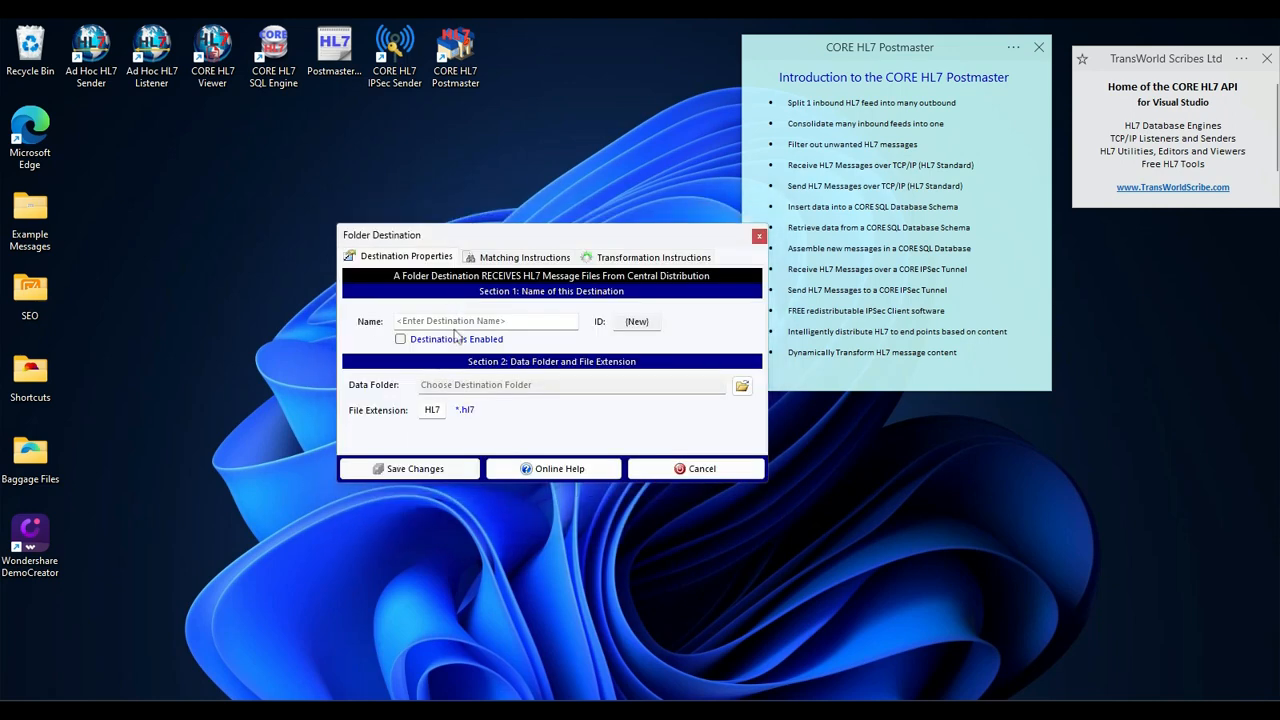
click(456, 321)
text(Patients L-Z)
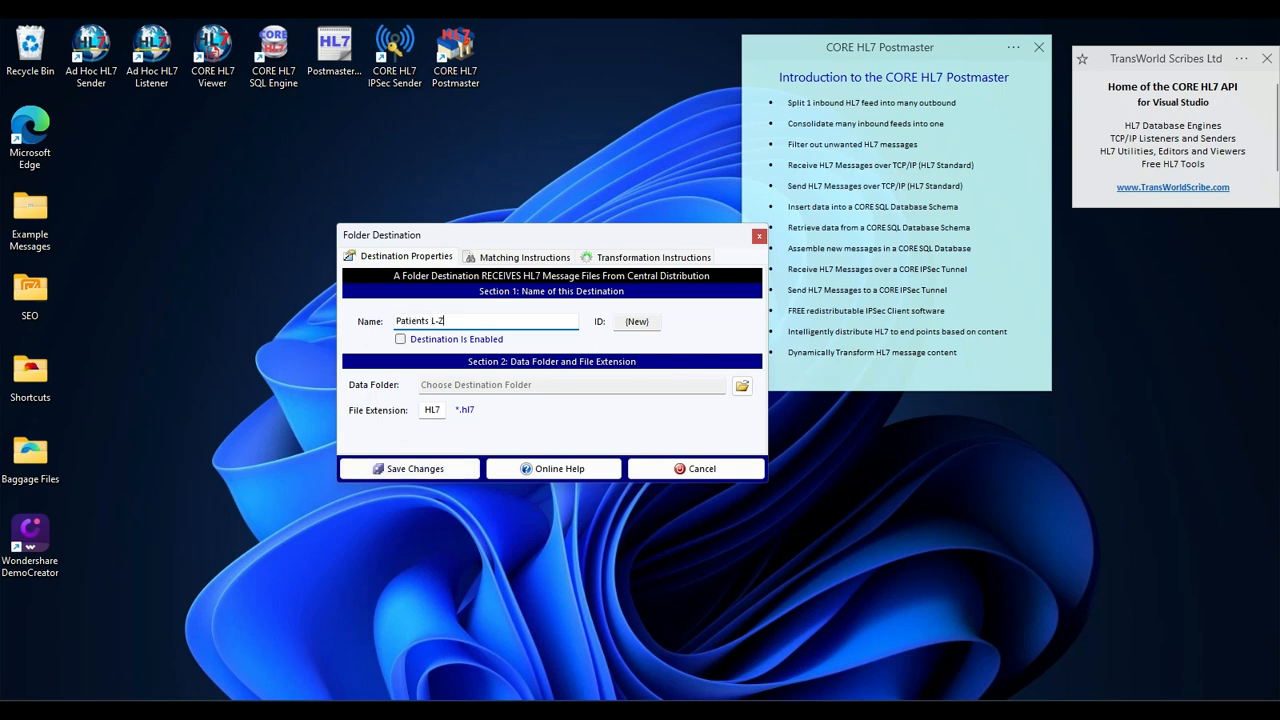
click(400, 339)
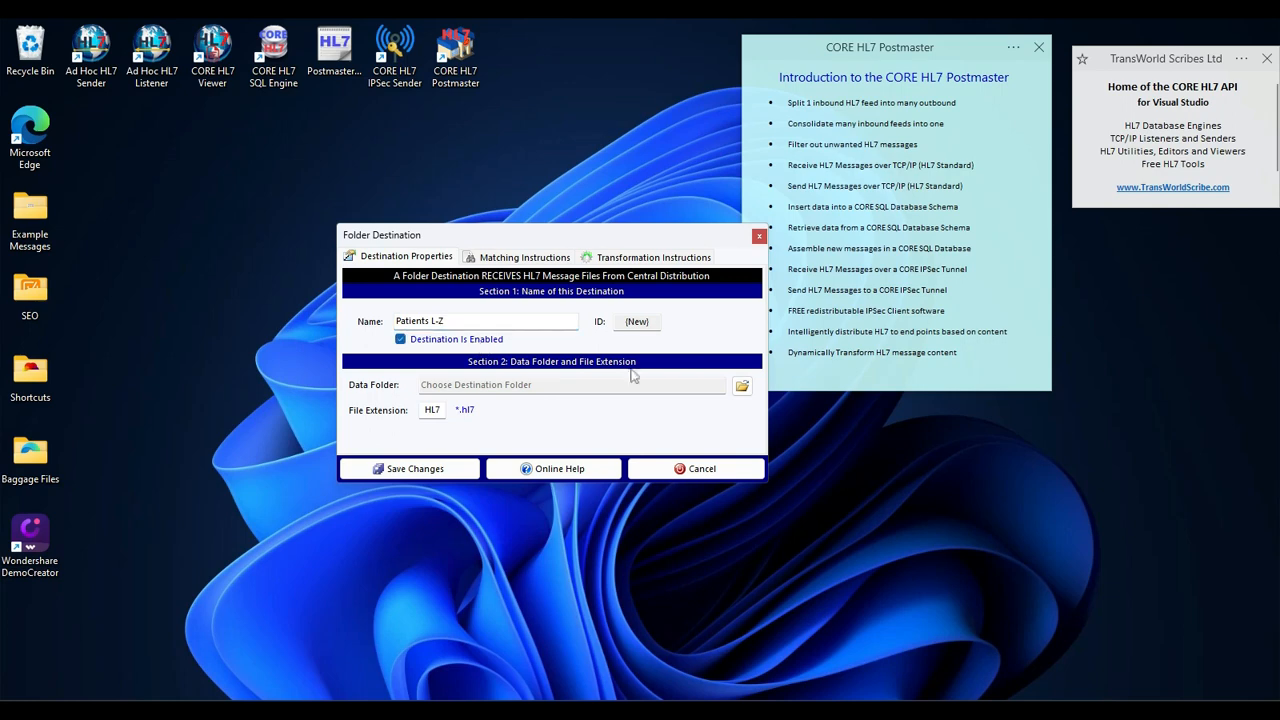
- Set the Patients L-Z destination's data folder to C:\HL7 Messages\CPM\DestinationKaitaia
click(741, 385)
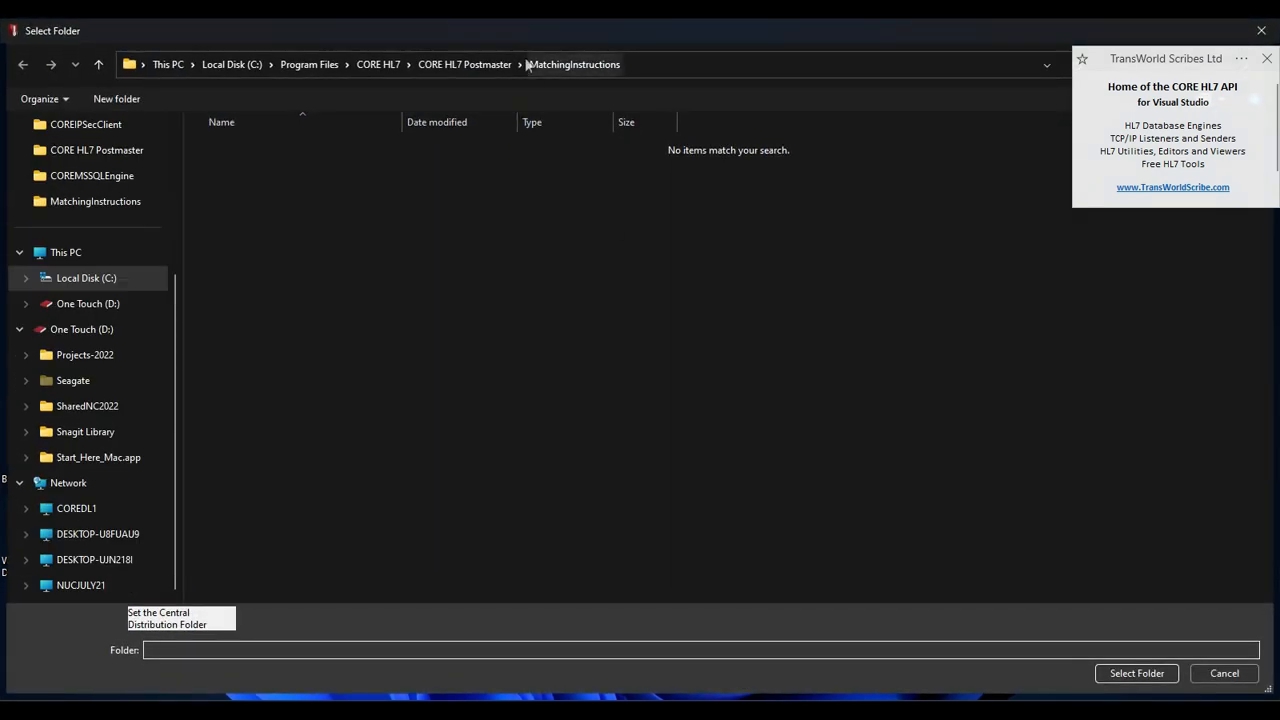
click(238, 65)
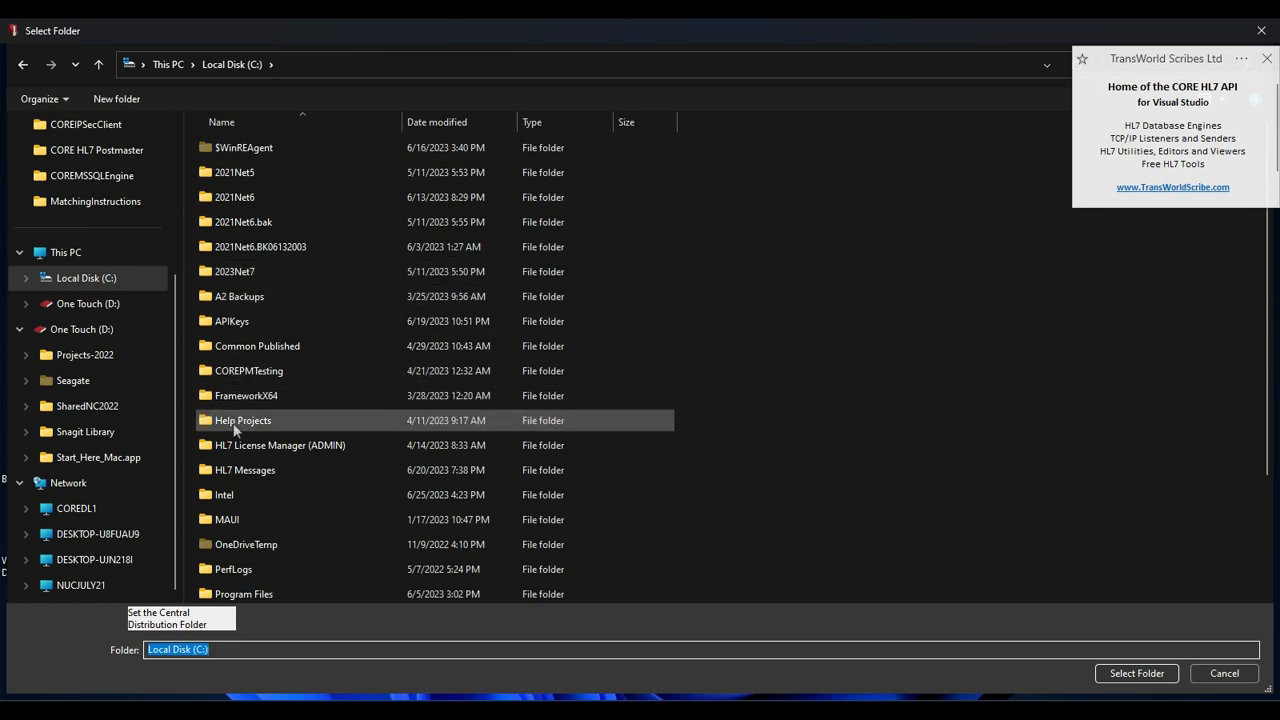
double_click(235, 470)
double_click(232, 272)
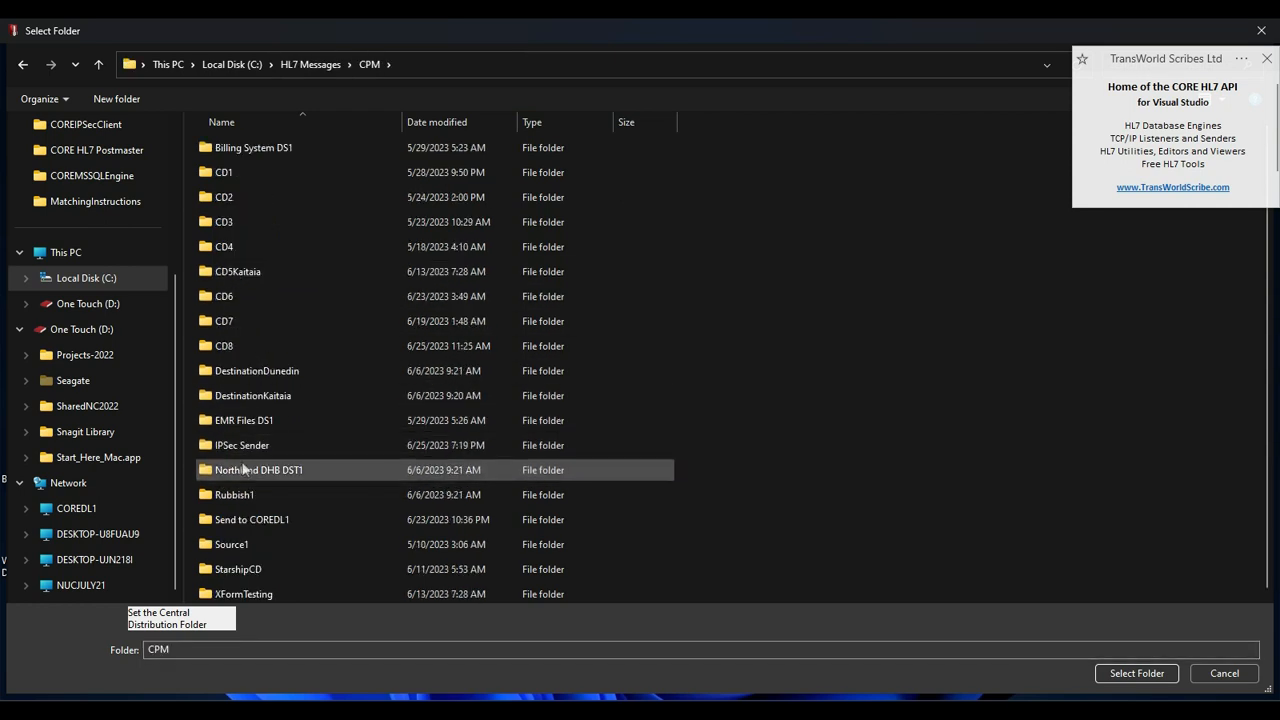
double_click(262, 395)
click(1128, 673)
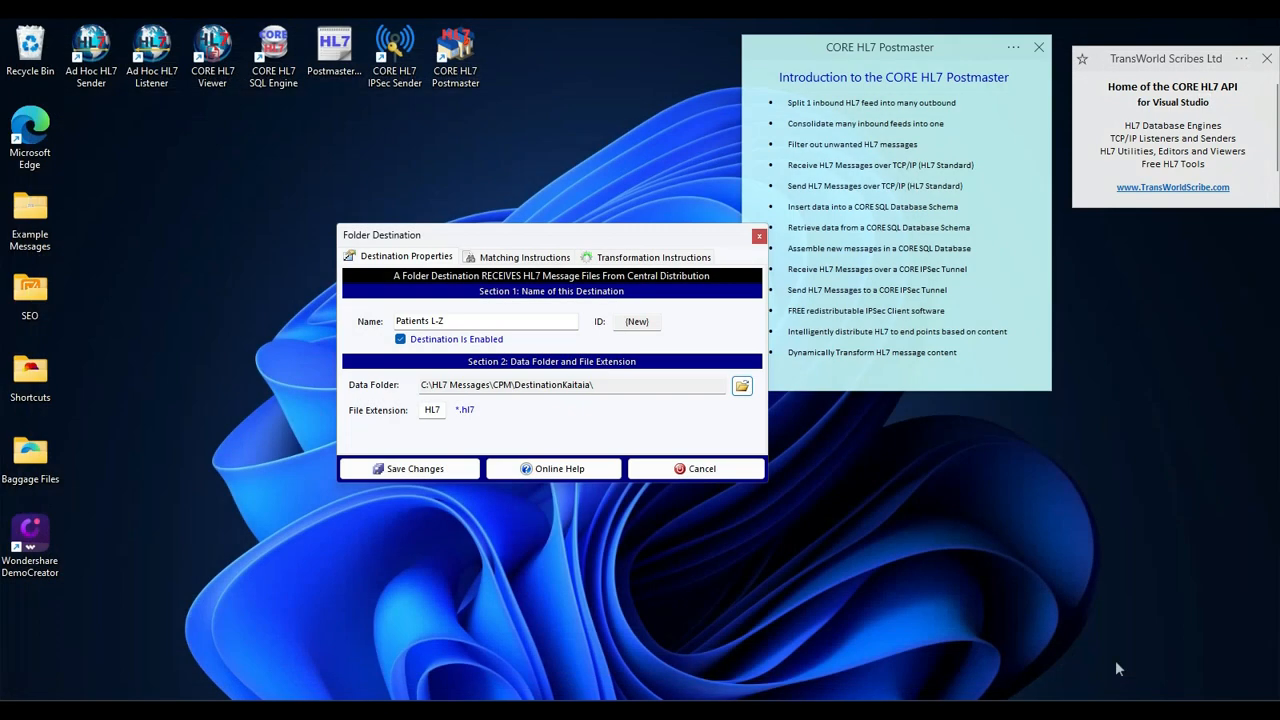
- Import the matching instructions for PID field 5.1.1 beginning with L through Z into the Patients L-Z destination and save the changes
click(530, 258)
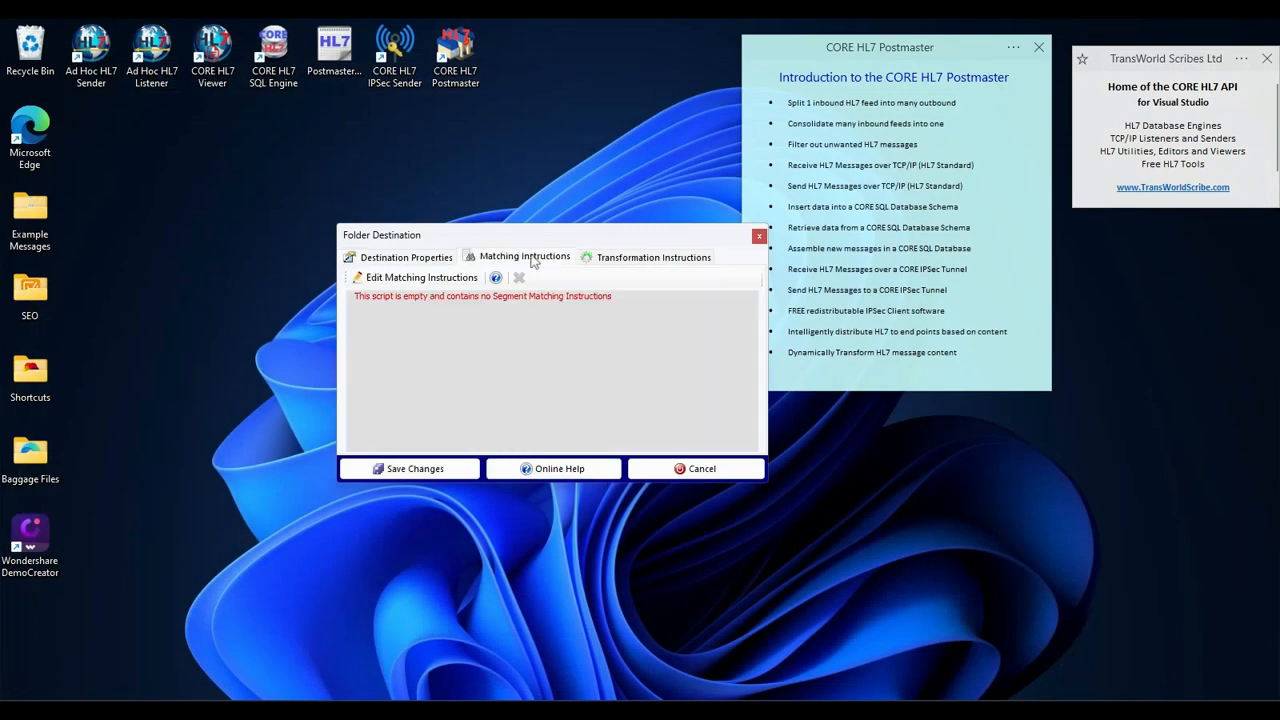
click(418, 278)
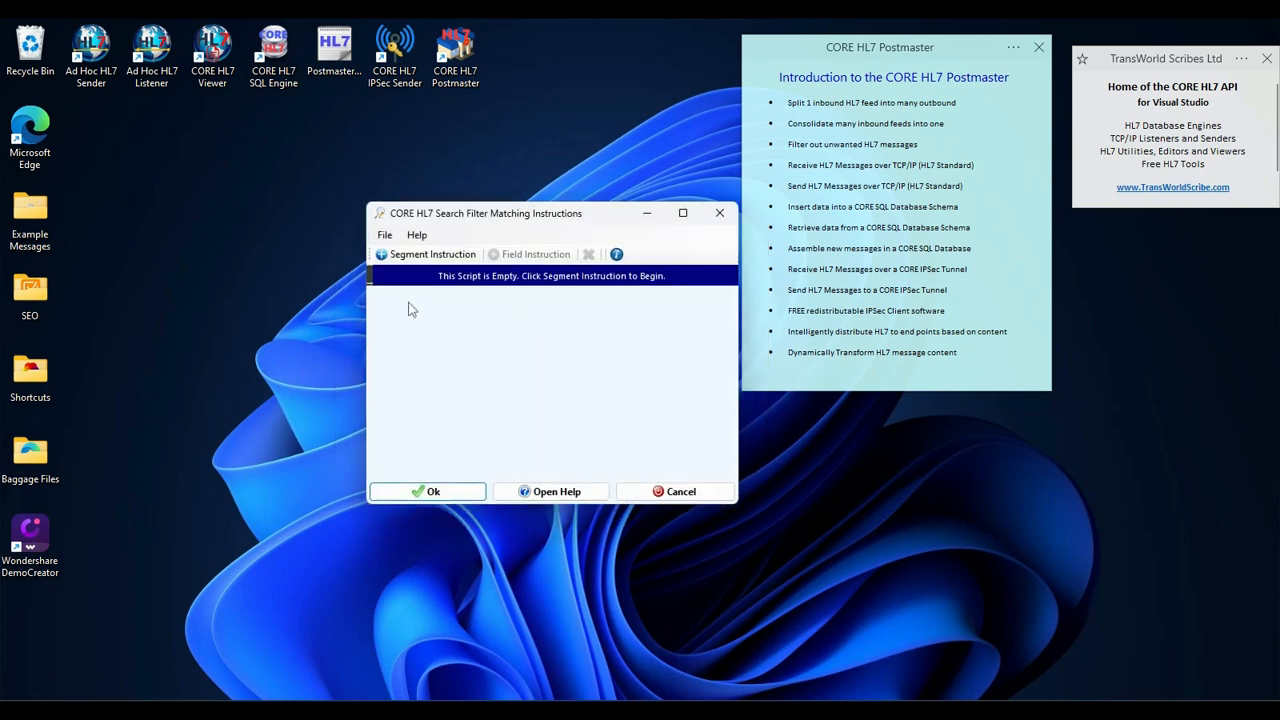
click(384, 234)
click(404, 262)
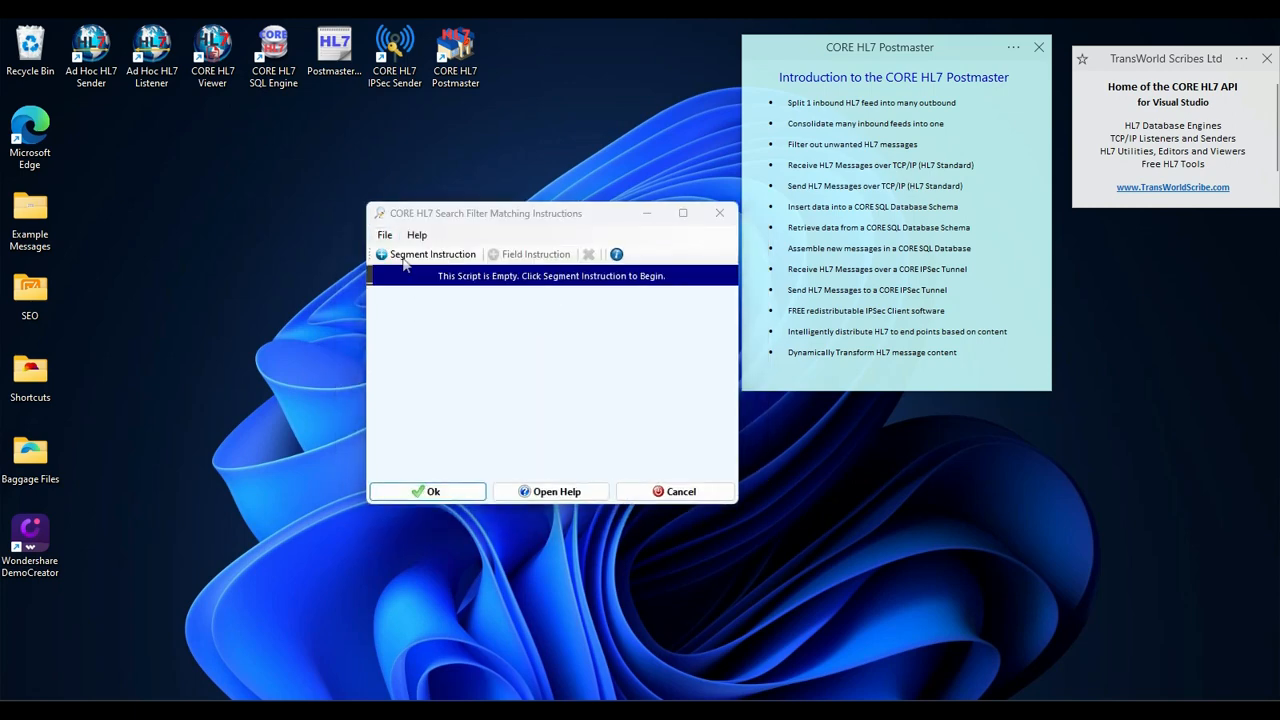
double_click(268, 202)
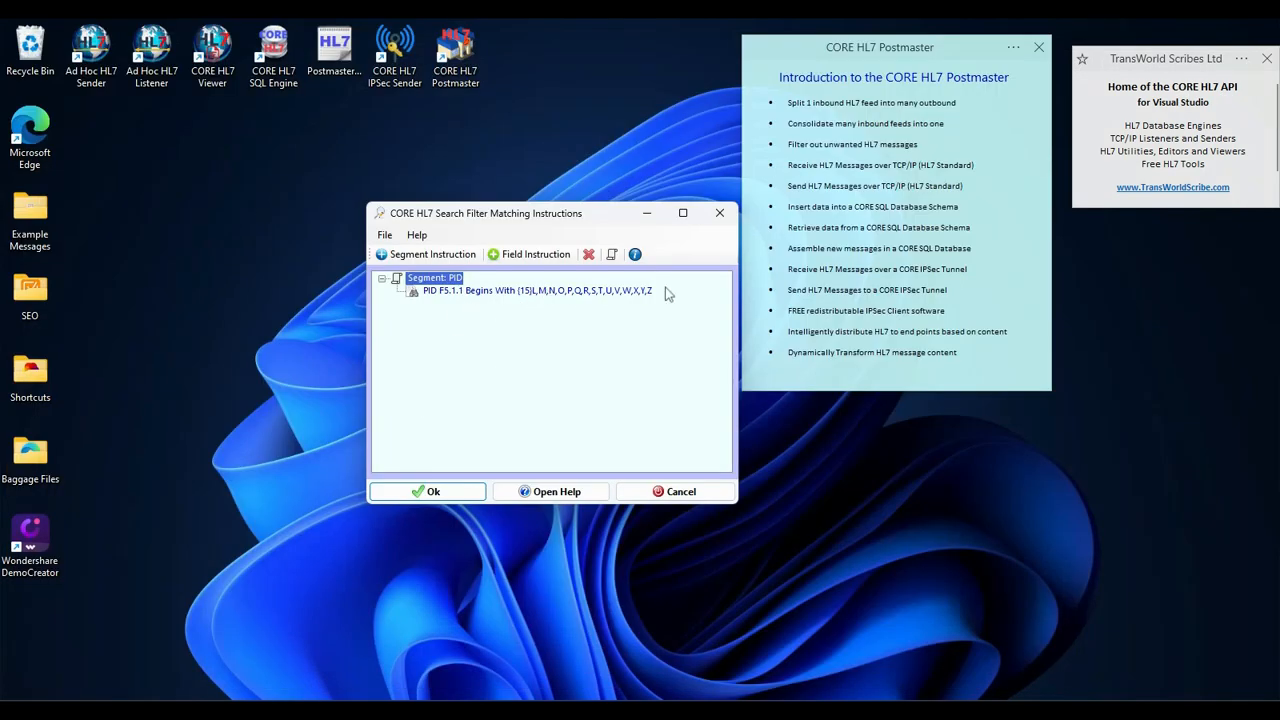
click(440, 492)
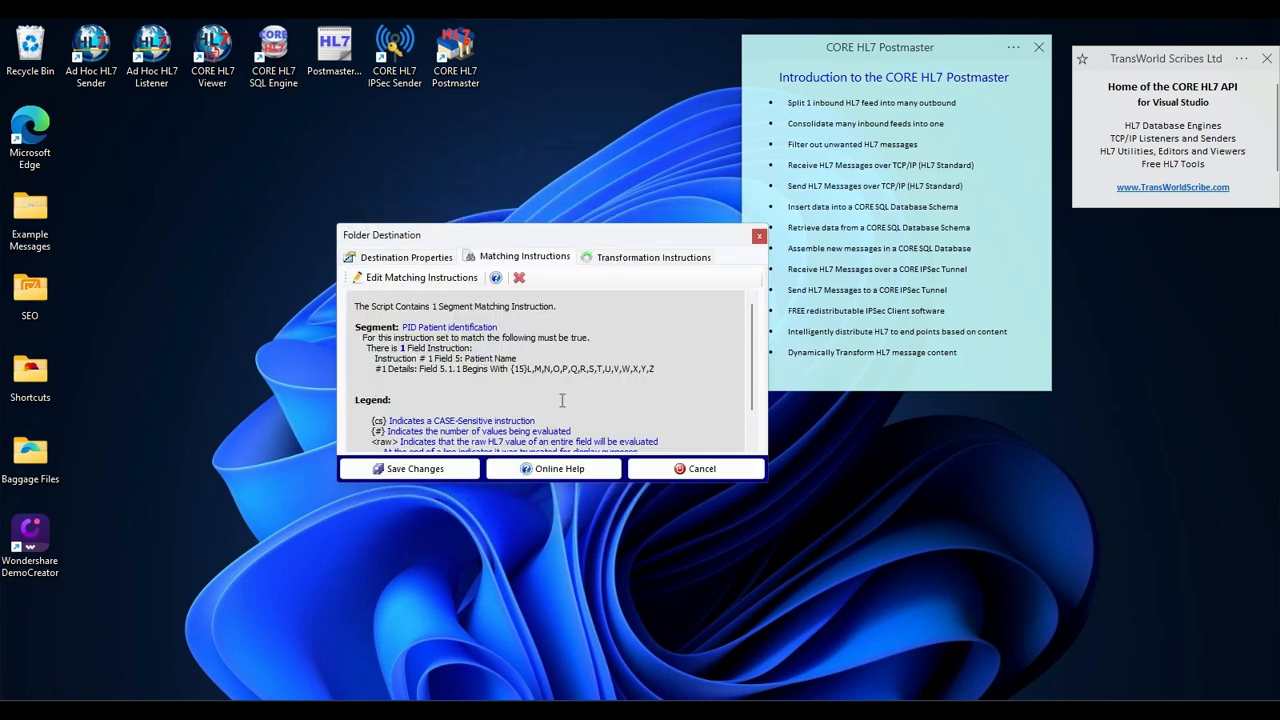
click(410, 468)
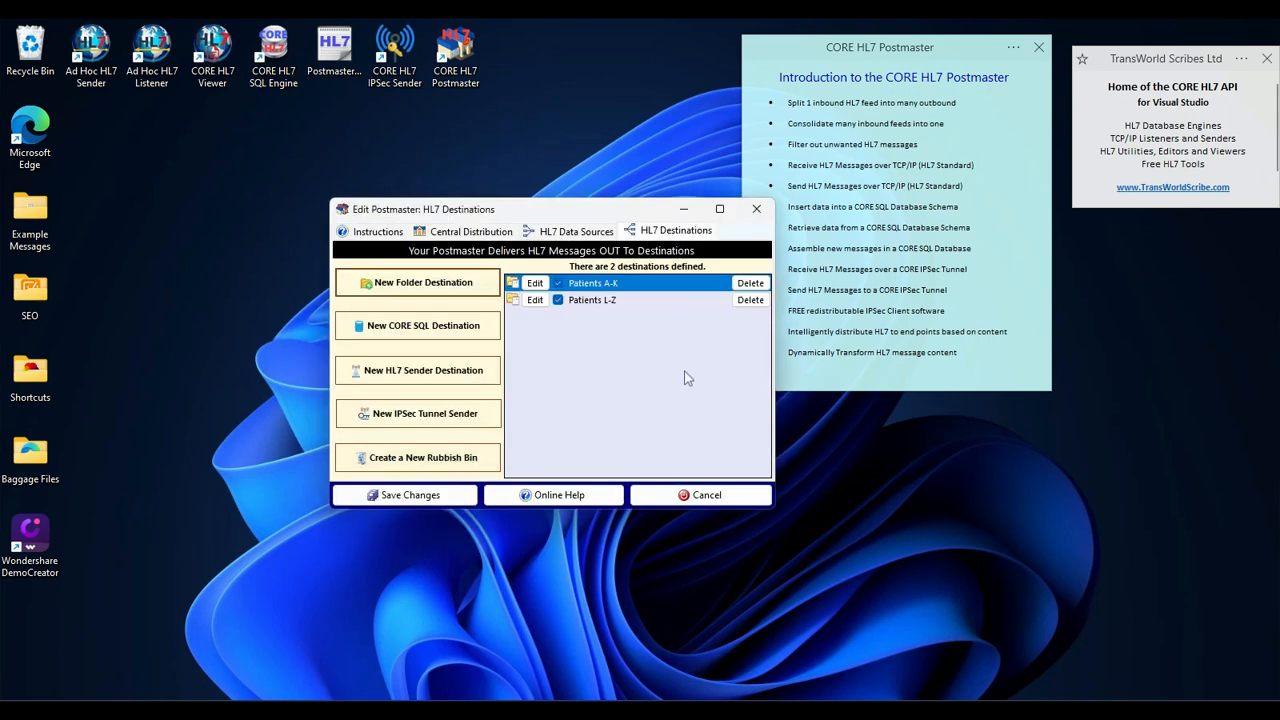
click(435, 491)
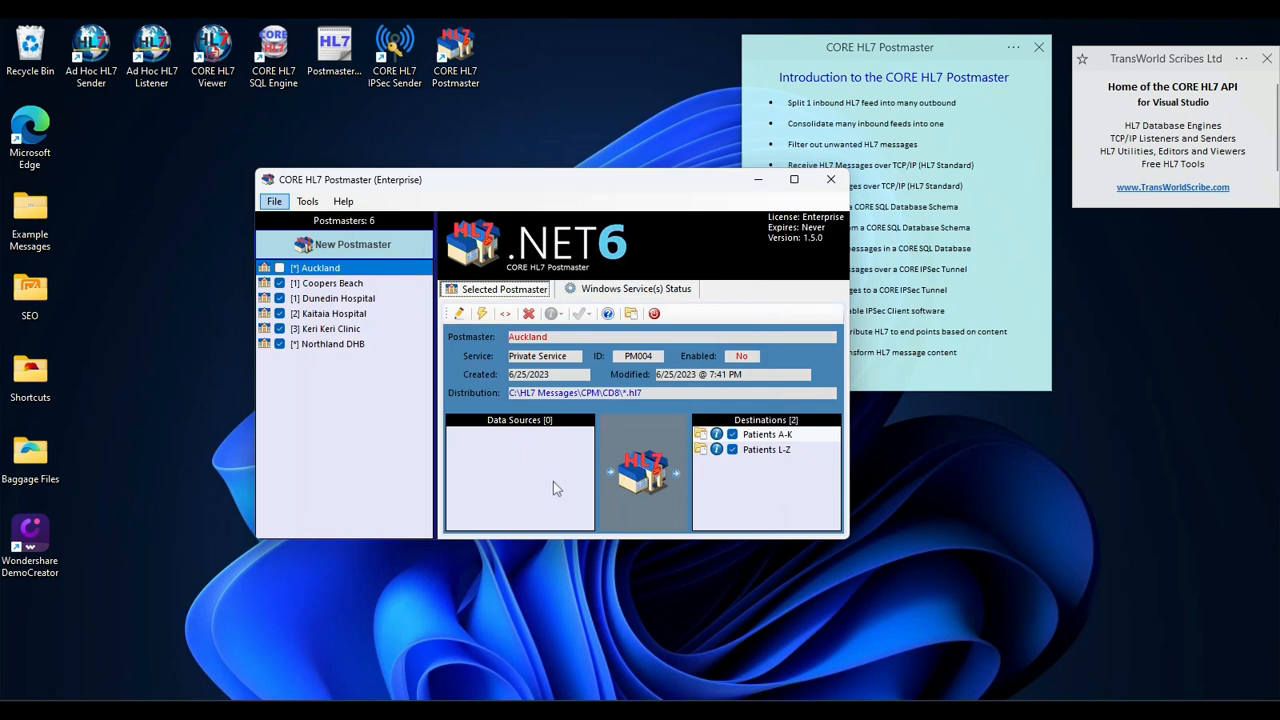
- Enable the Auckland postmaster, then save and validate it
click(640, 470)
click(437, 298)
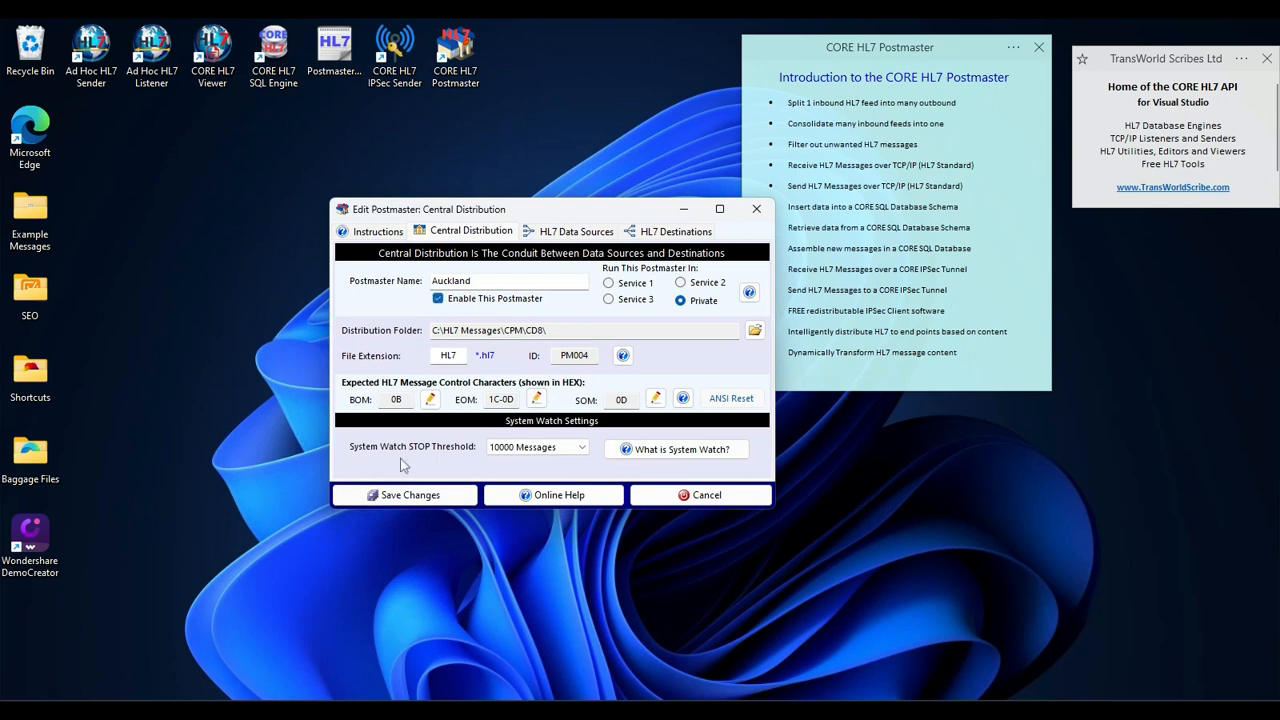
click(395, 492)
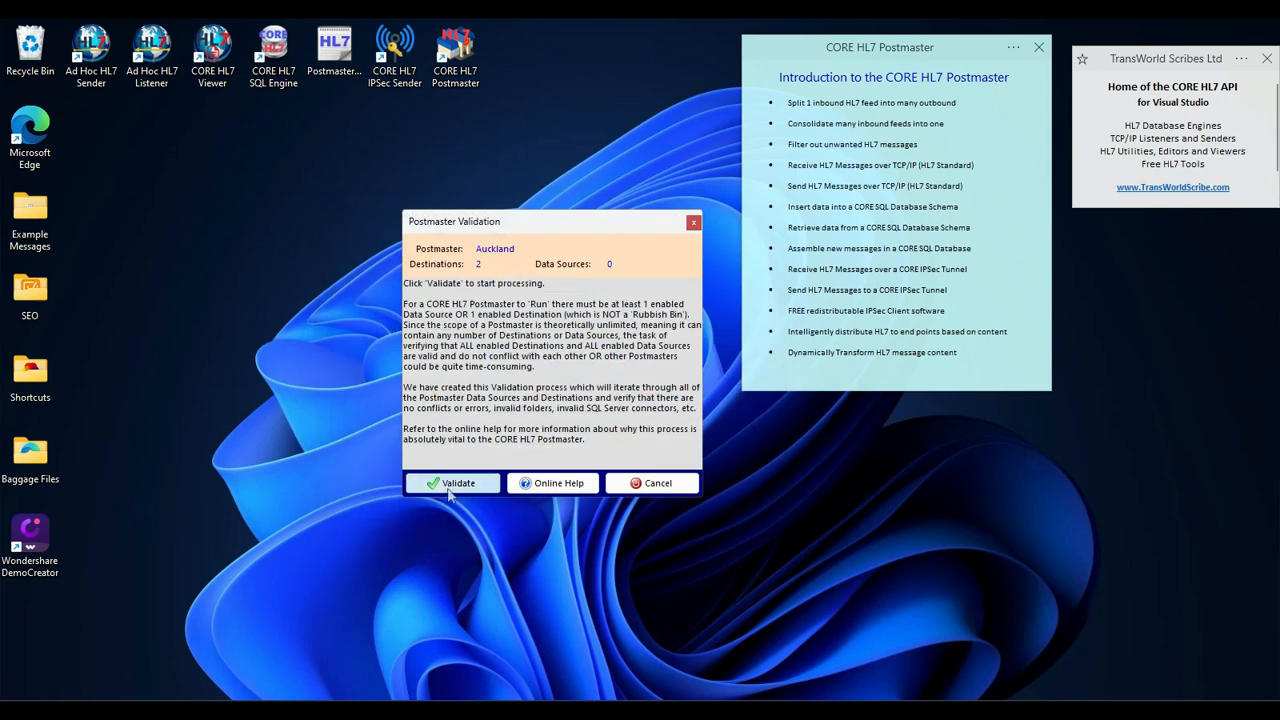
click(450, 487)
click(681, 418)
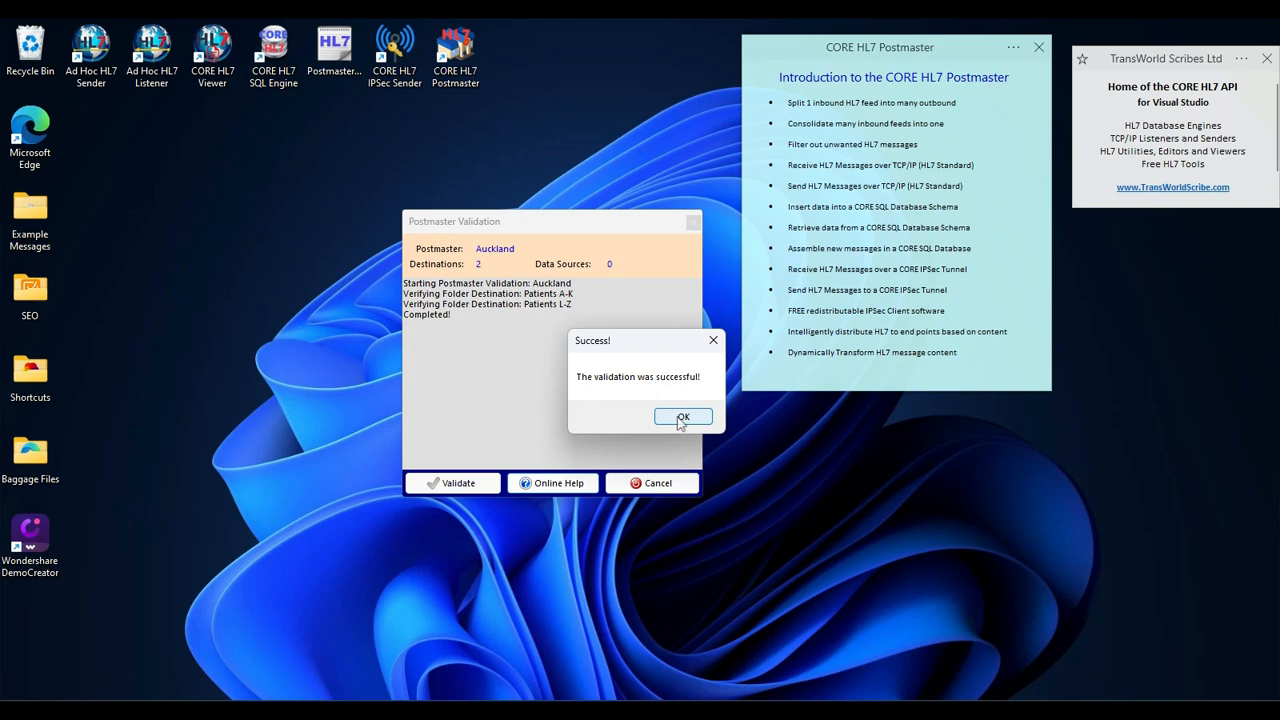
click(681, 418)
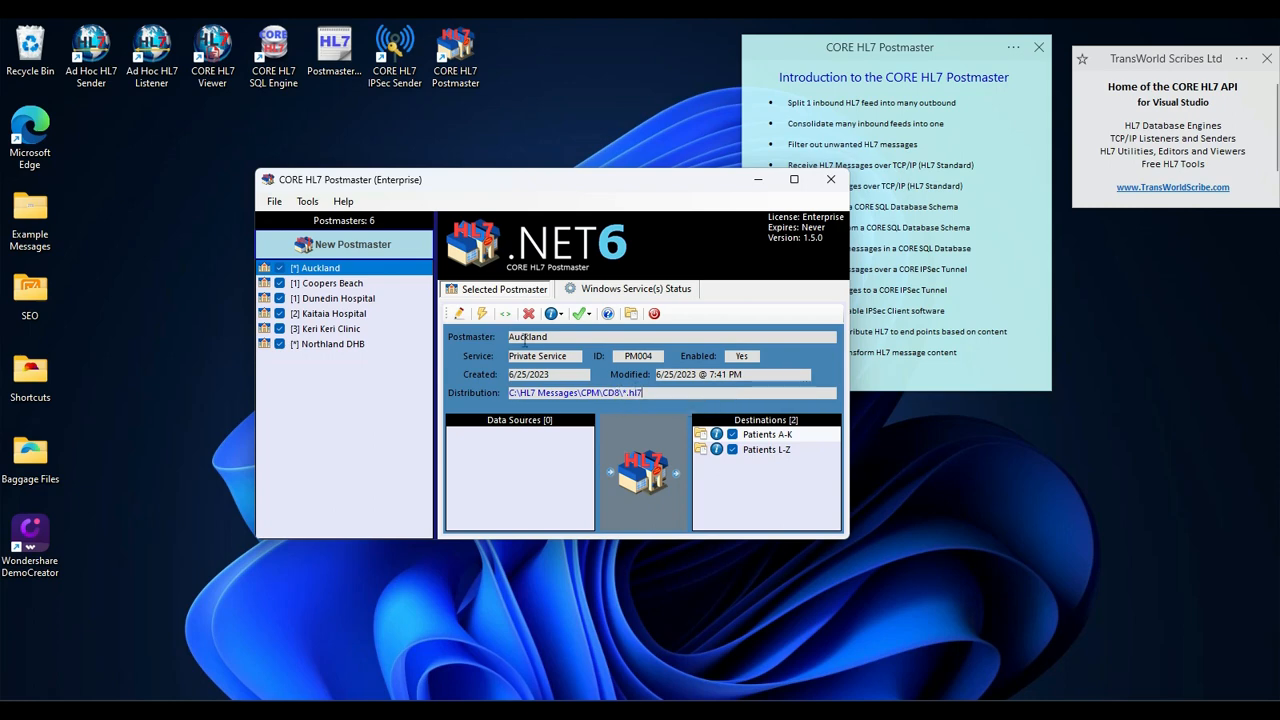
- Validate the Auckland postmaster for a local run and start its processing
click(483, 316)
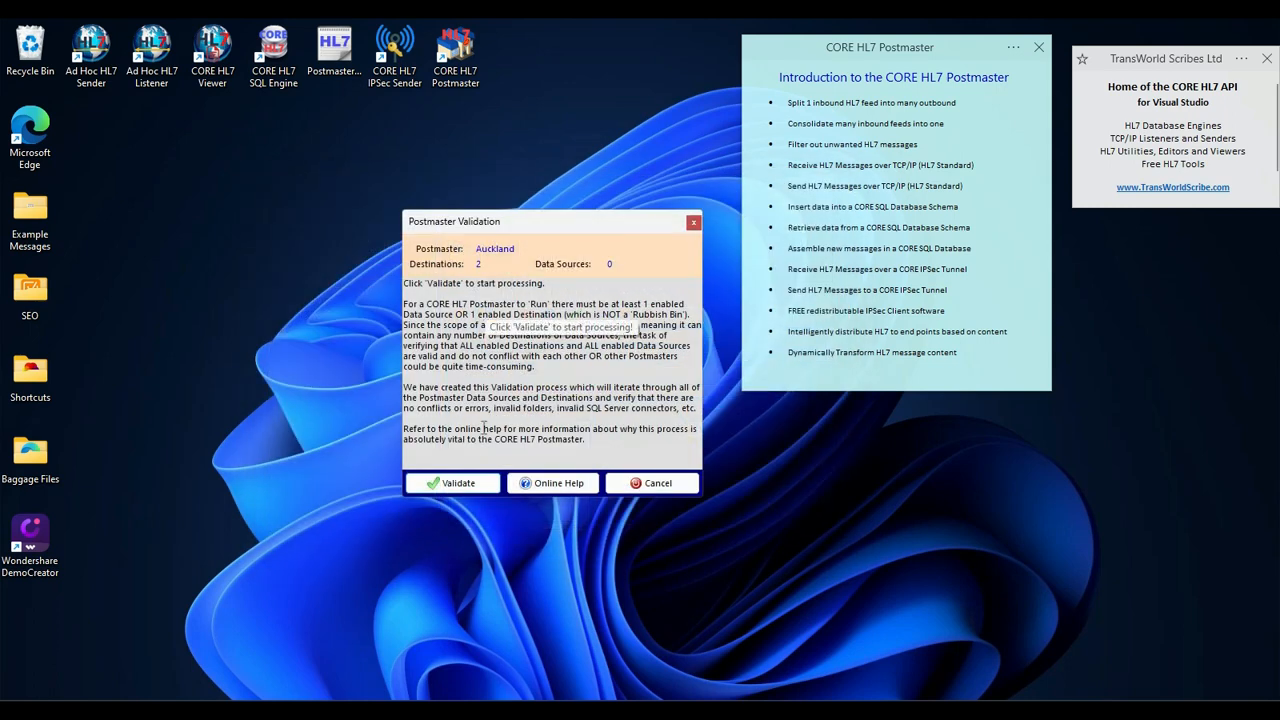
click(461, 485)
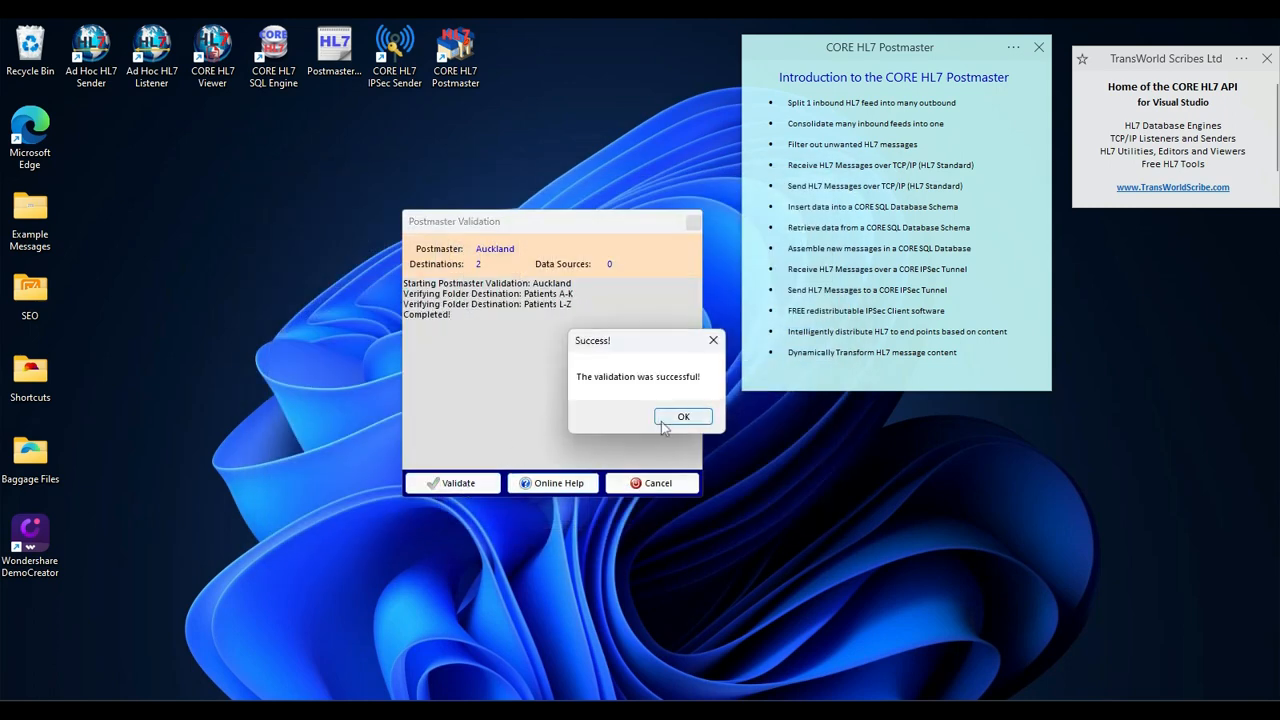
click(666, 422)
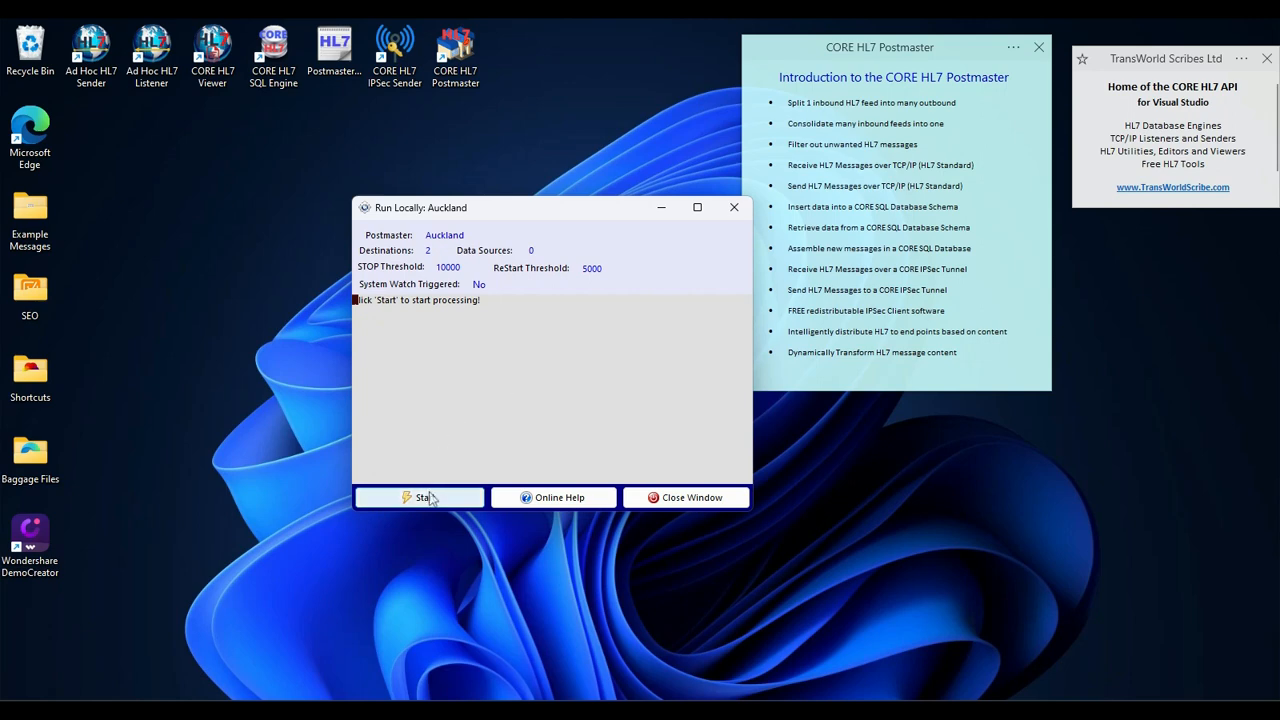
click(428, 497)
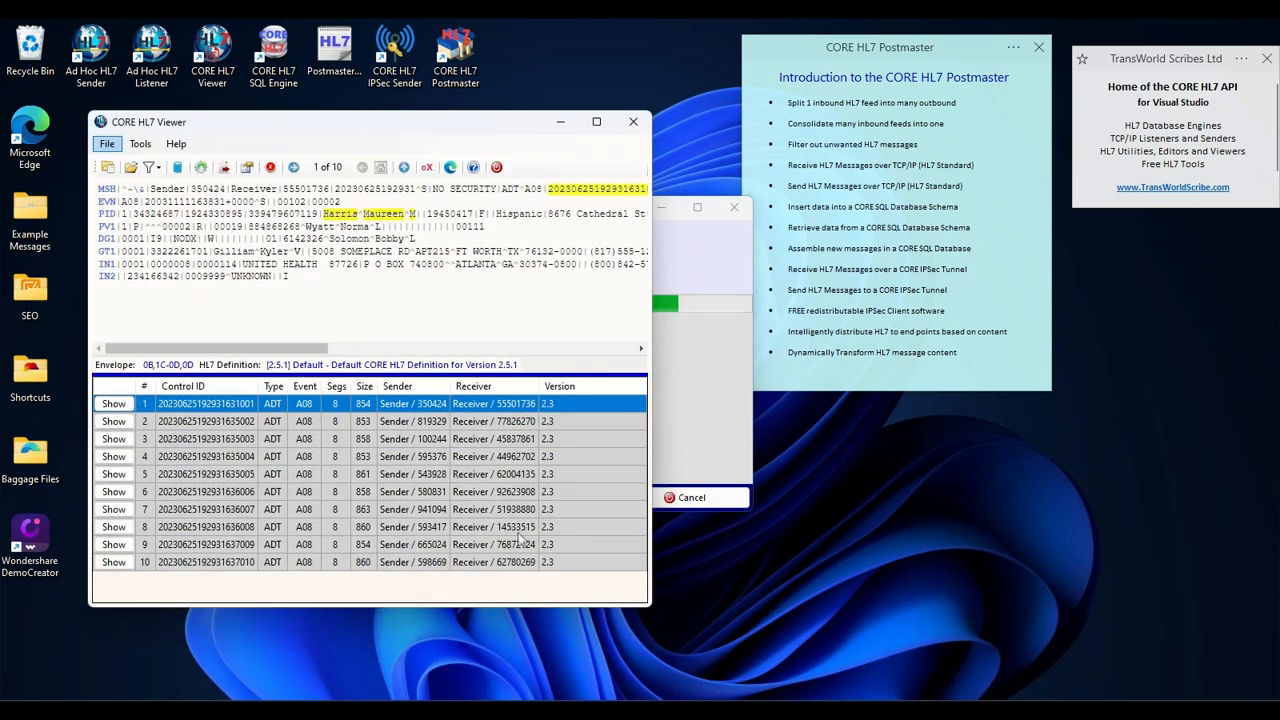
- Export all messages from the viewer as separate HL7 files to C:\HL7 Messages\CPM\CD8, and stop the local Auckland run
click(223, 167)
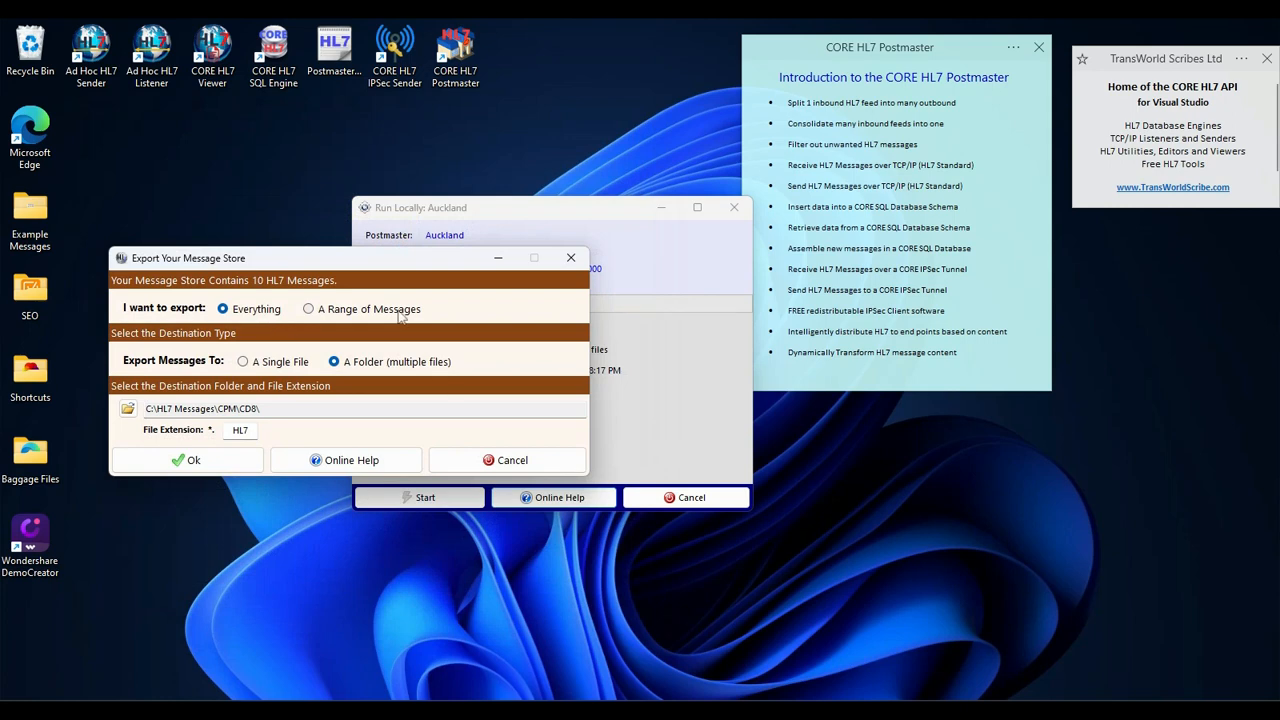
click(225, 460)
click(760, 427)
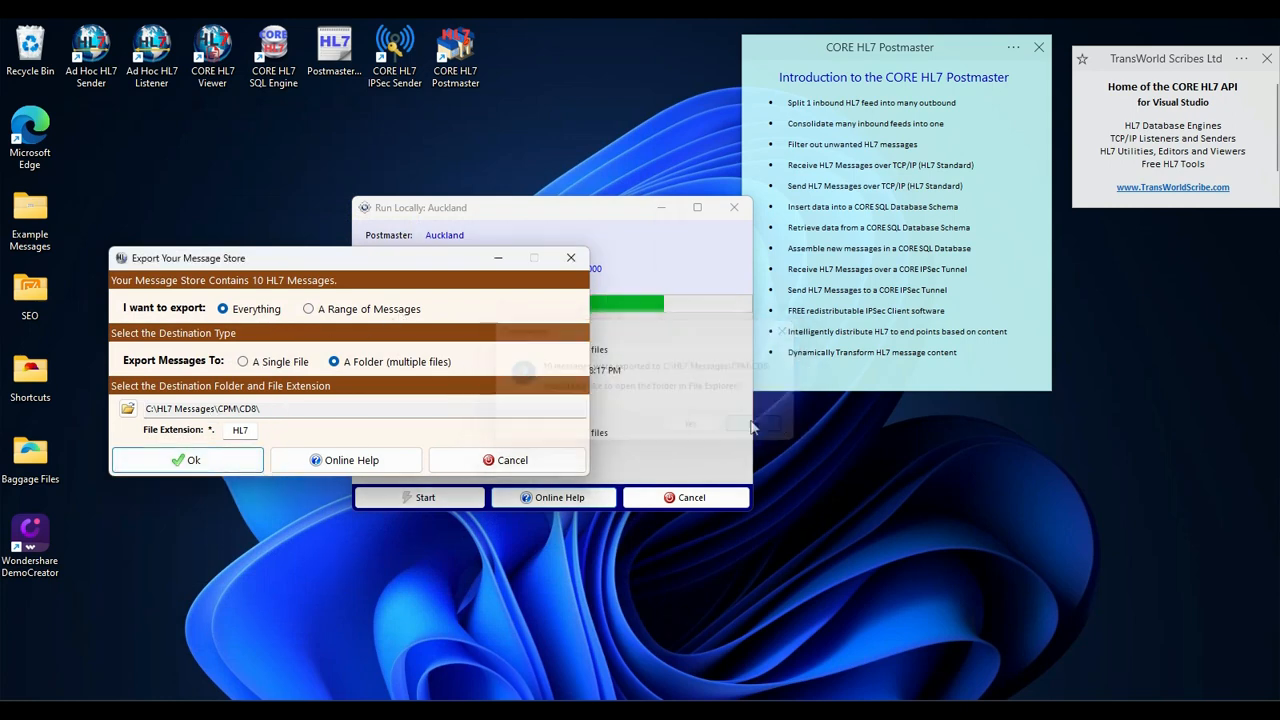
click(695, 394)
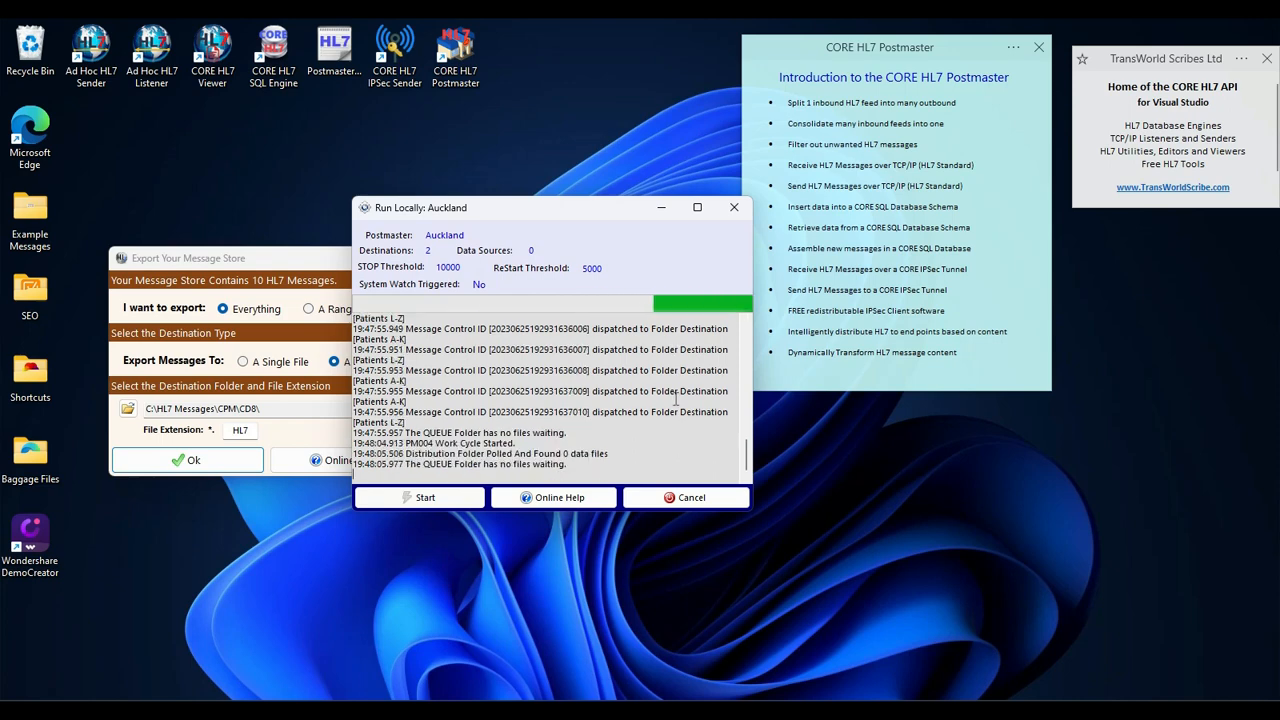
click(657, 499)
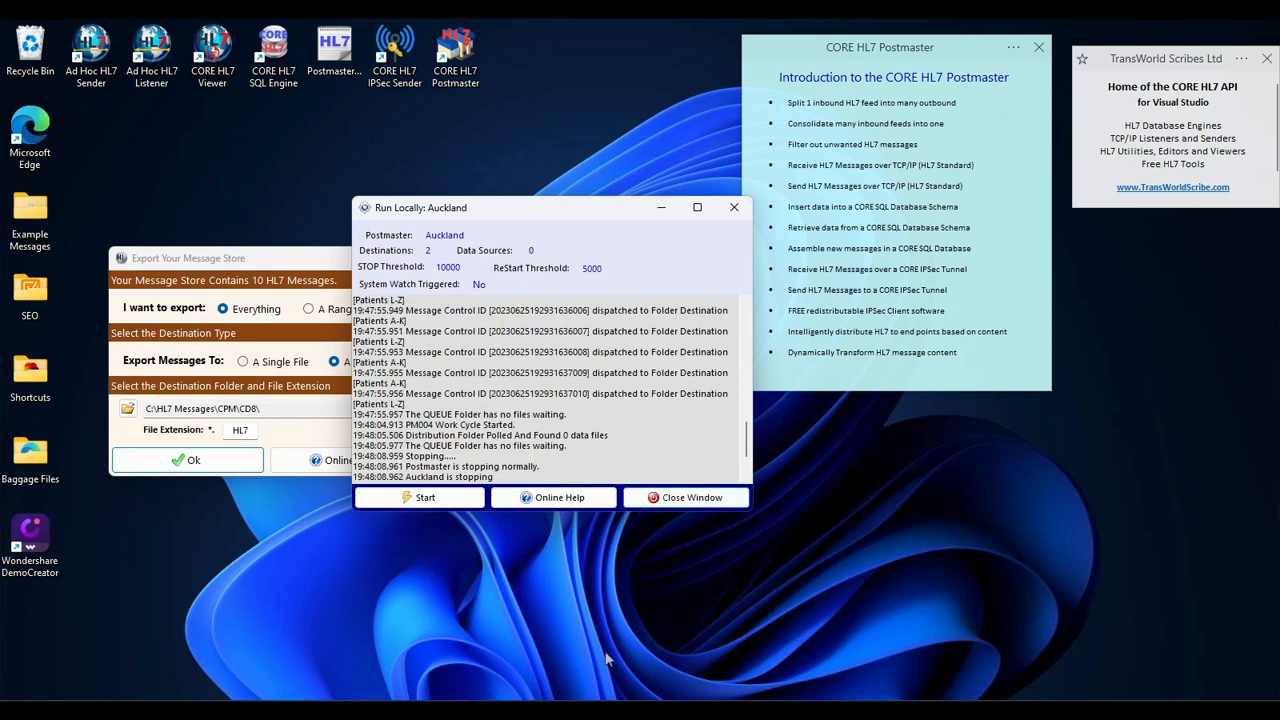
- Check the delivered files in the DestinationKaitaia and DestinationDunedin folders, inspecting the patient name in the first Dunedin message
mouse_move(607, 708)
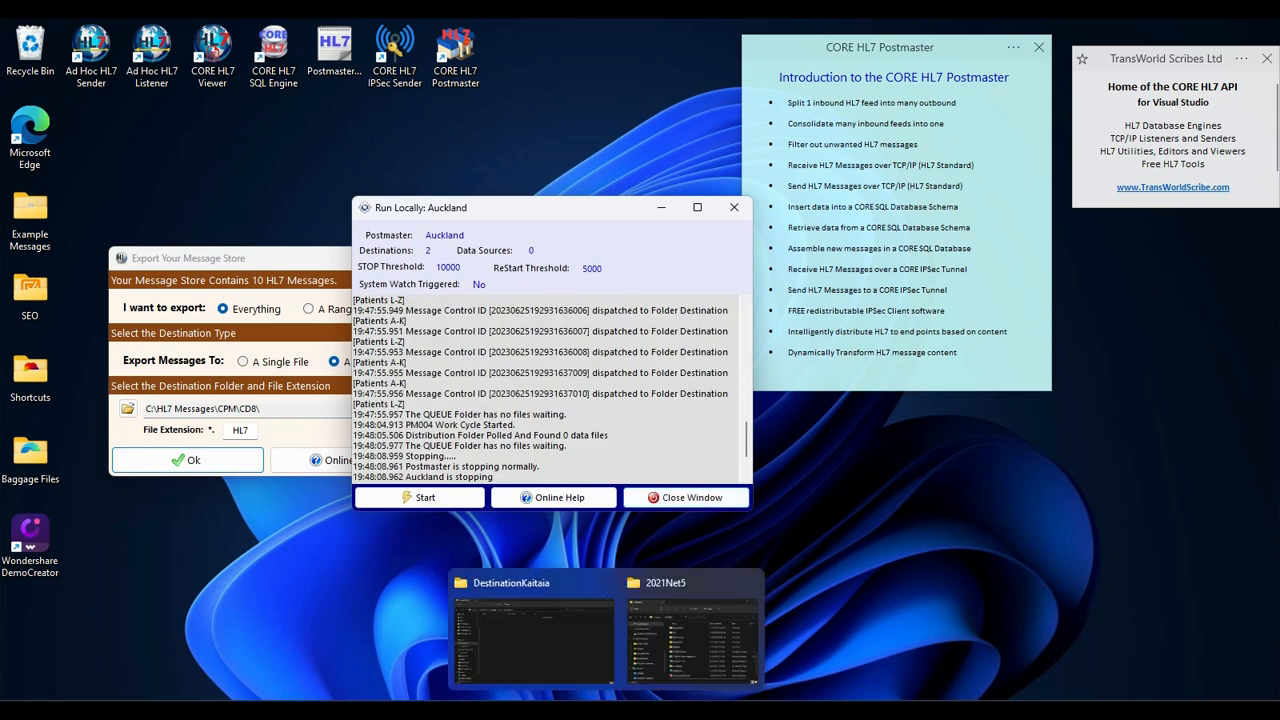
click(566, 664)
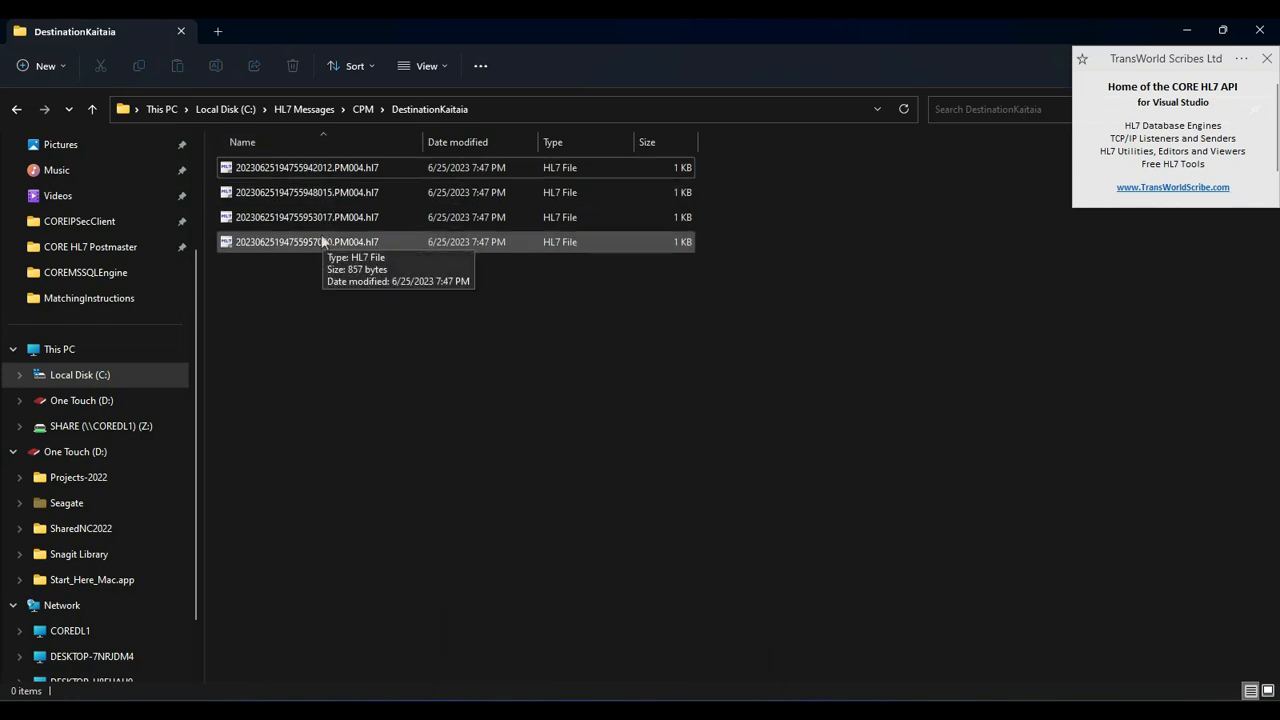
click(363, 109)
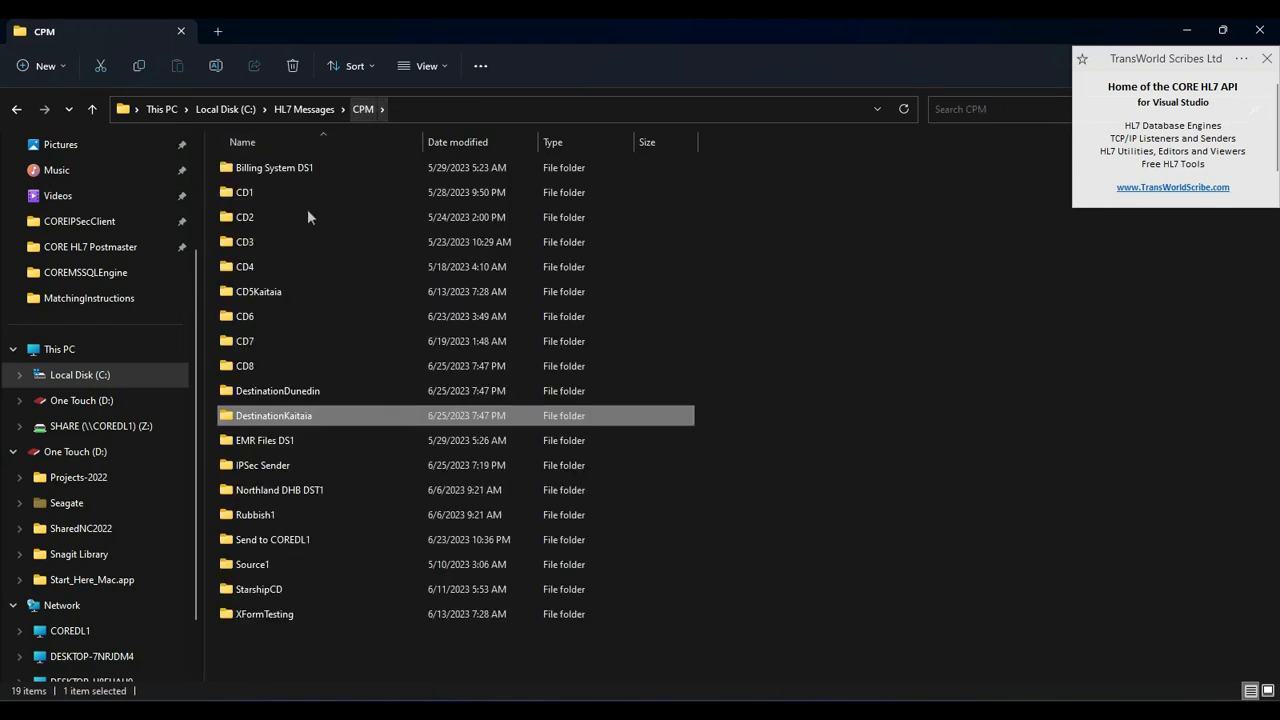
double_click(306, 391)
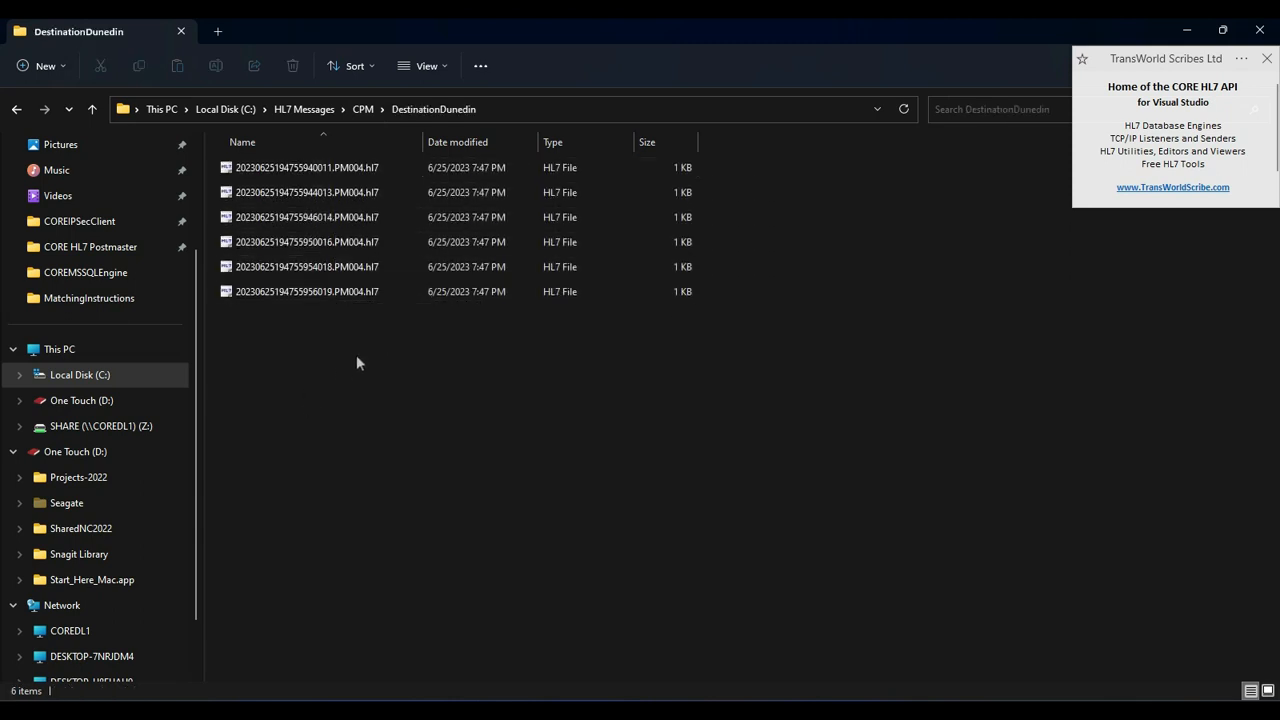
double_click(315, 170)
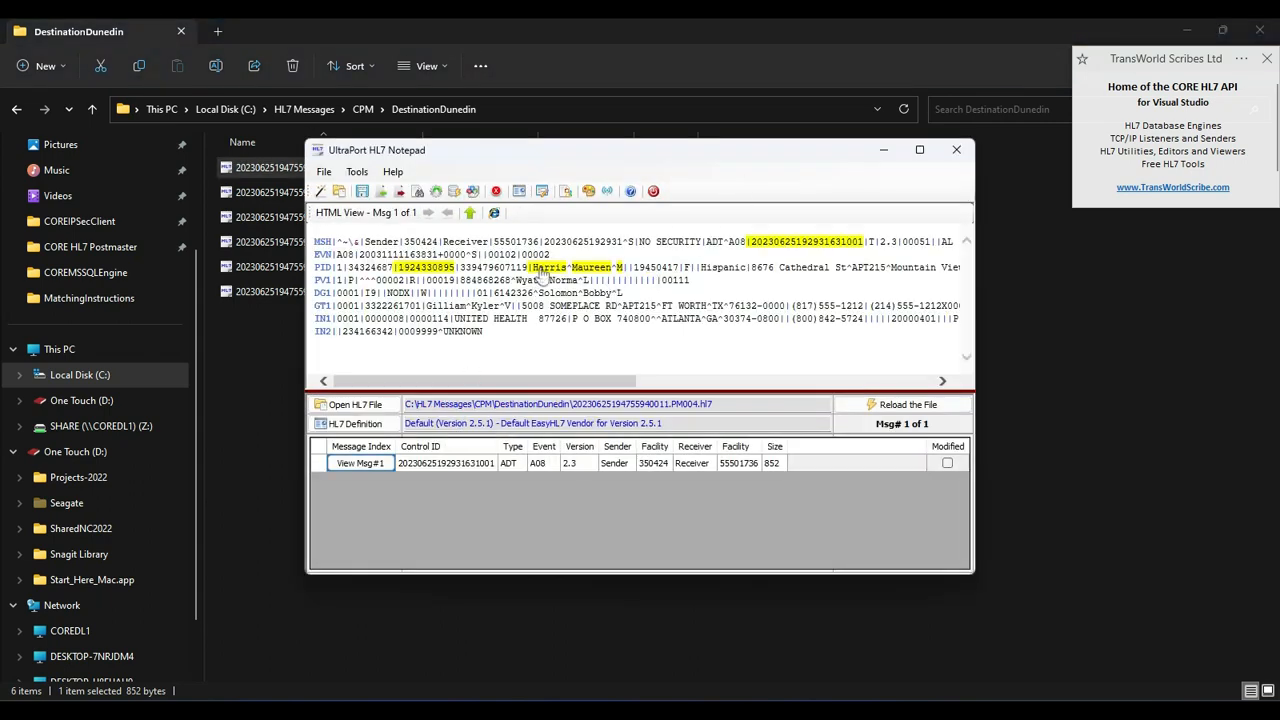
click(653, 191)
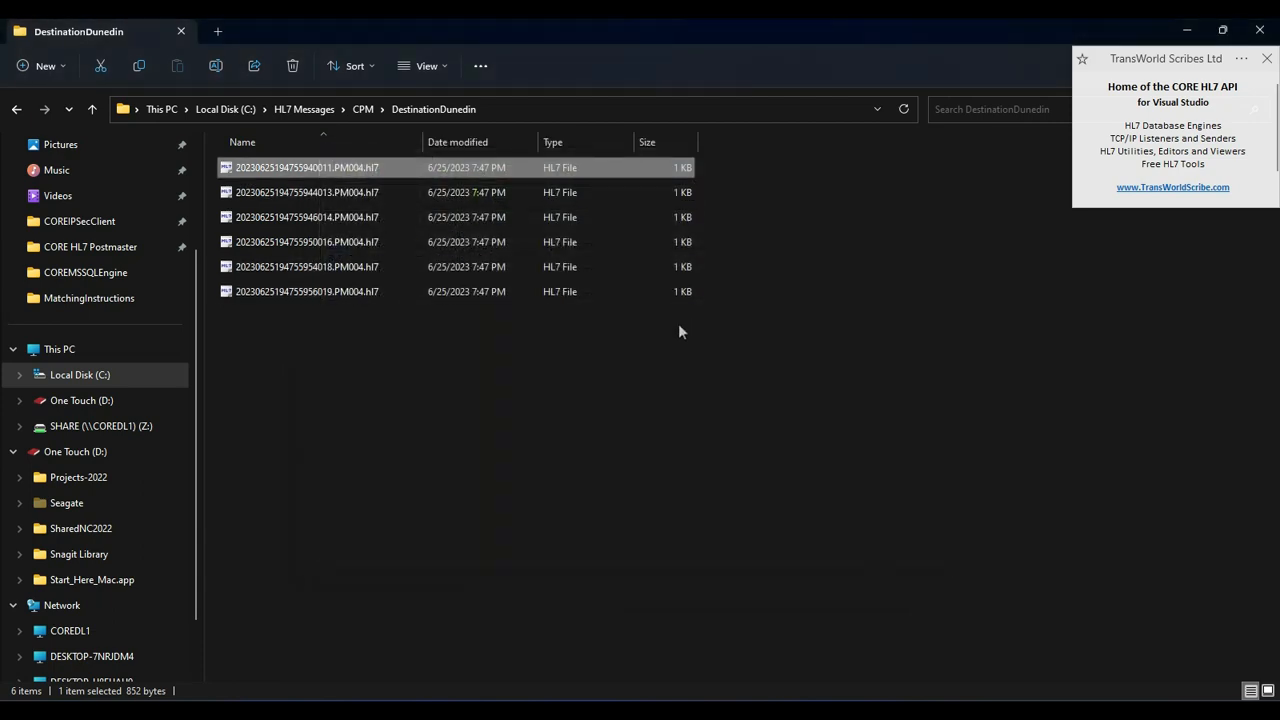
click(1260, 29)
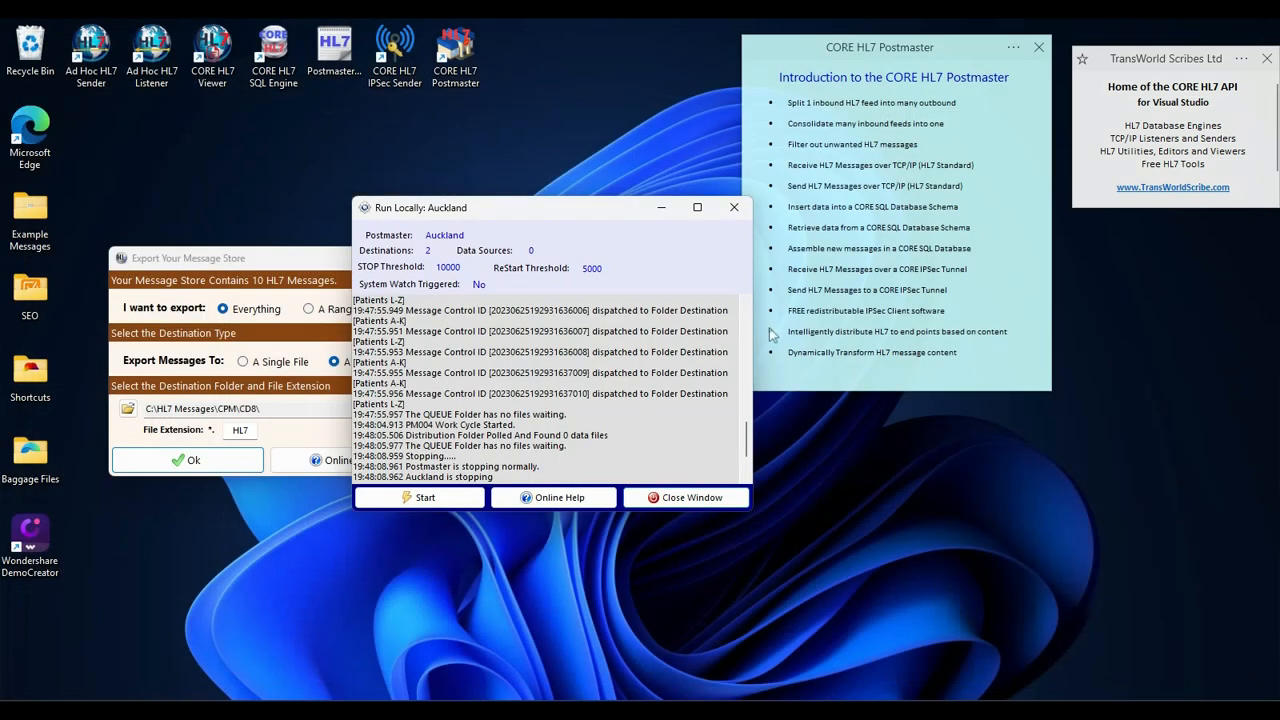
- Close the local run window and the message export window
click(632, 500)
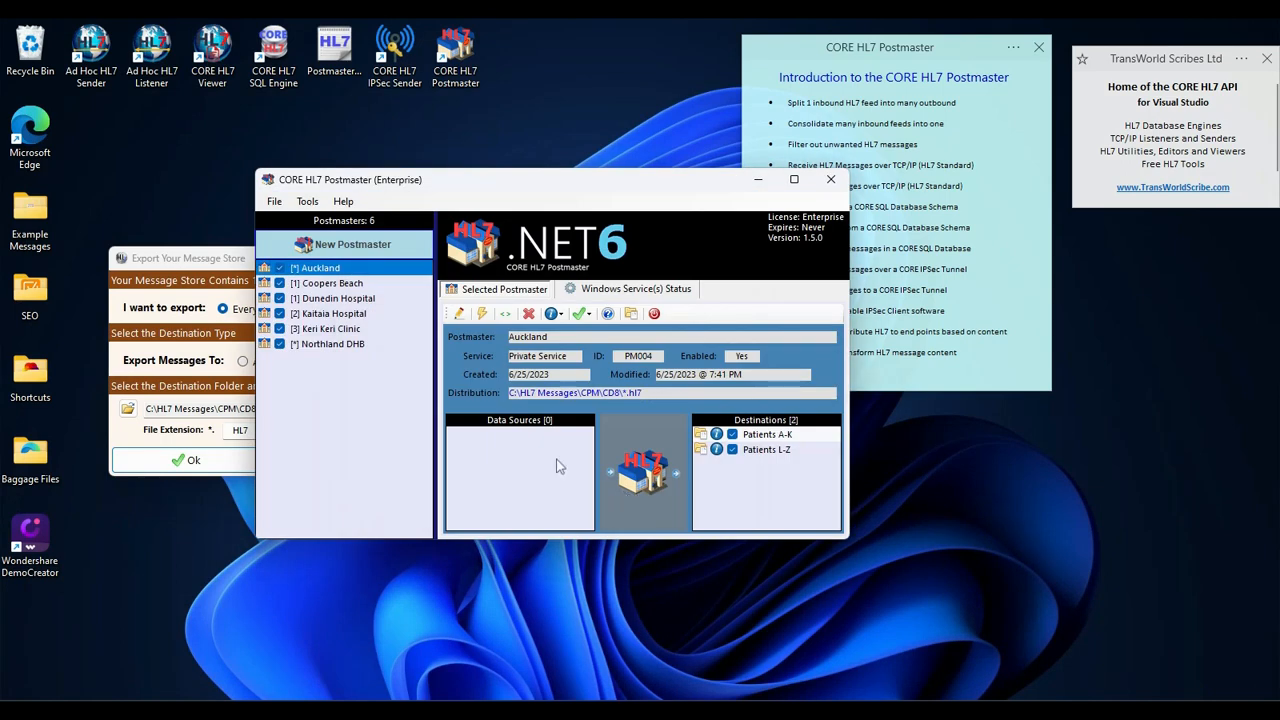
click(191, 260)
click(754, 484)
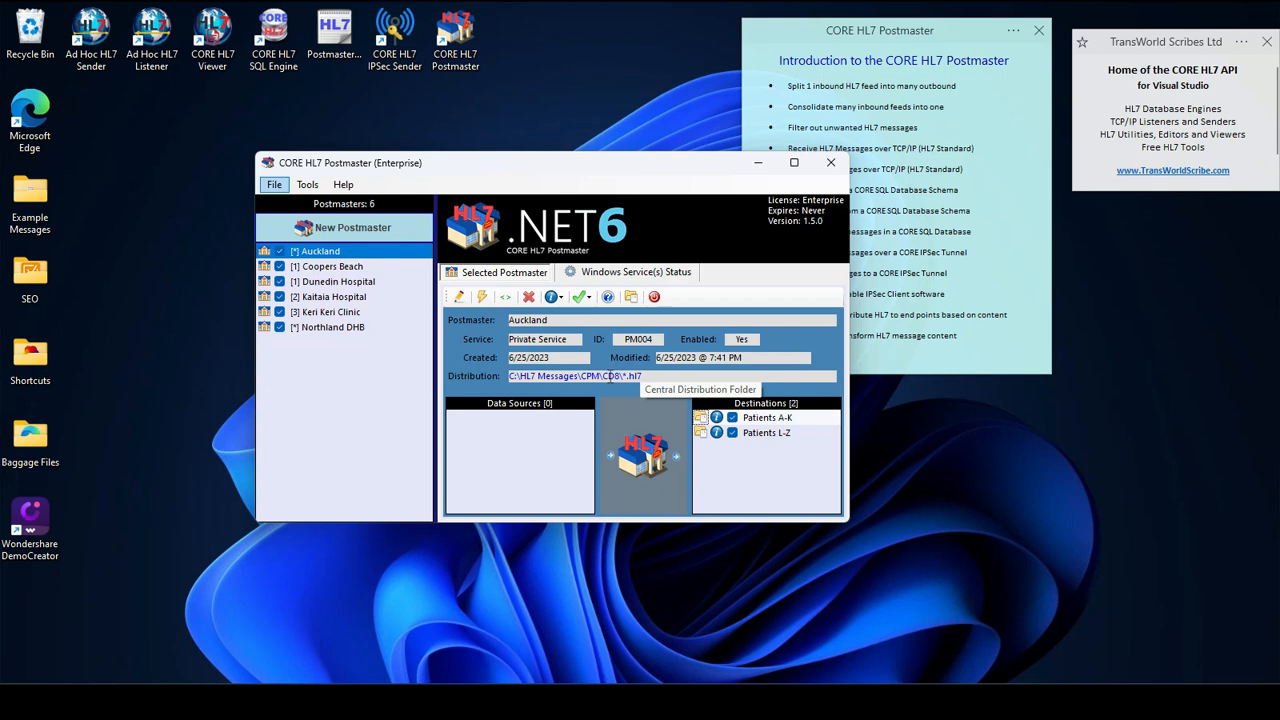
- Add an enabled HL7 listener data source named Port 9210 on port 9210 to the Auckland postmaster
click(648, 458)
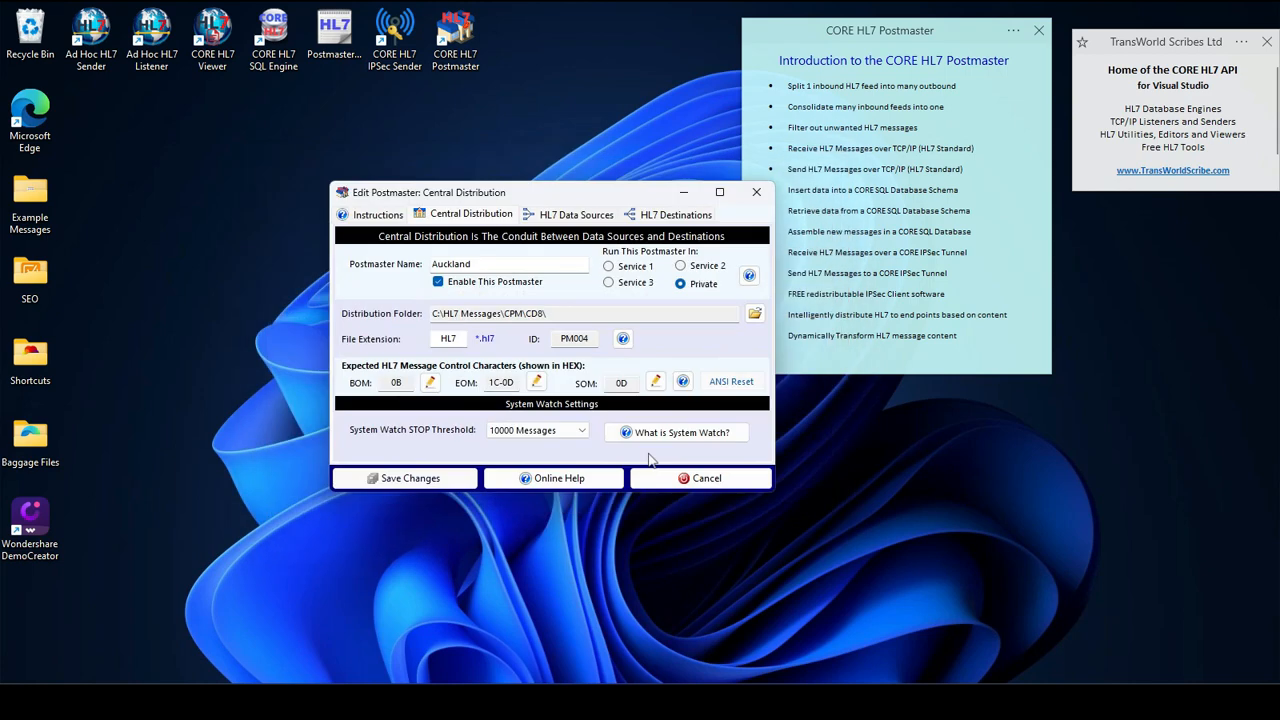
click(572, 215)
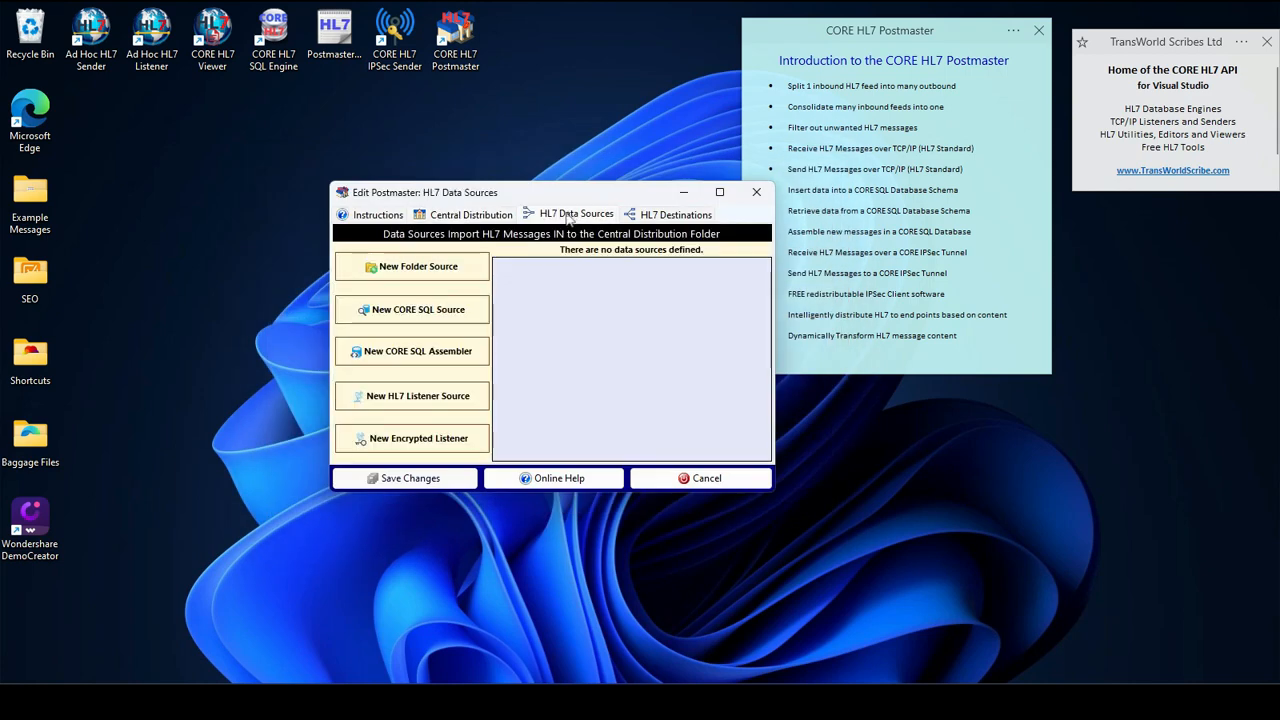
click(417, 397)
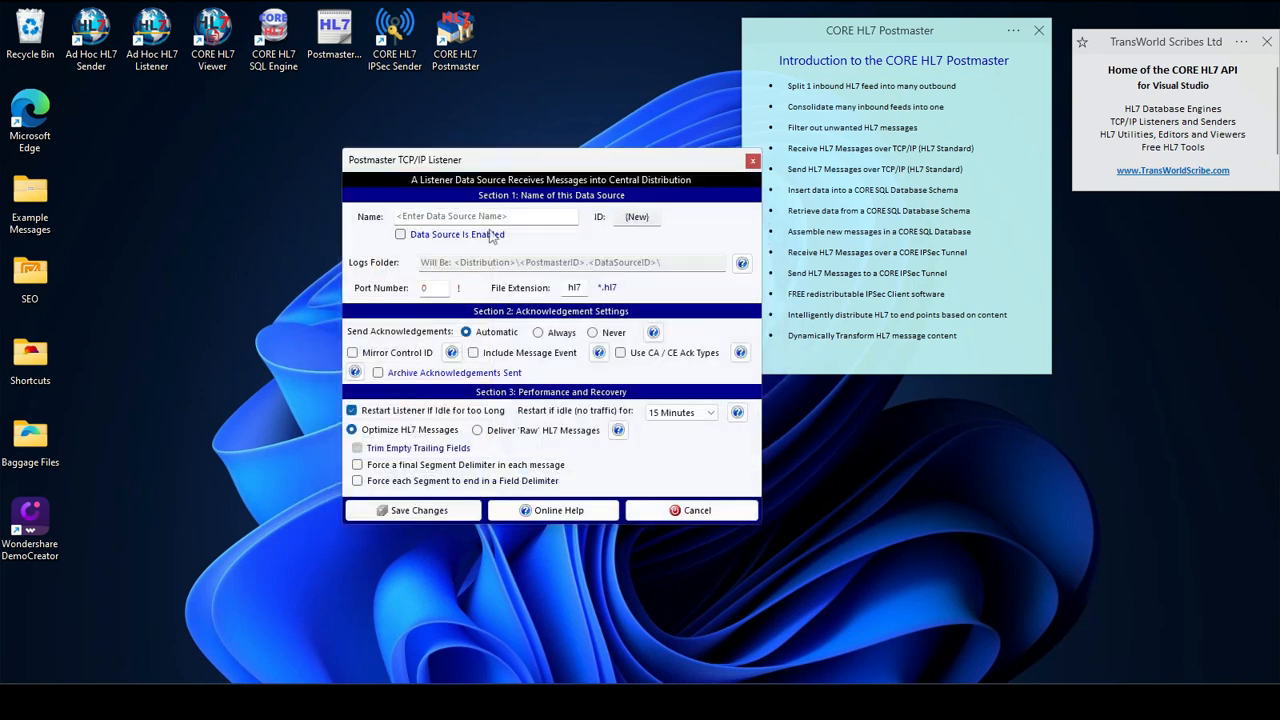
click(499, 218)
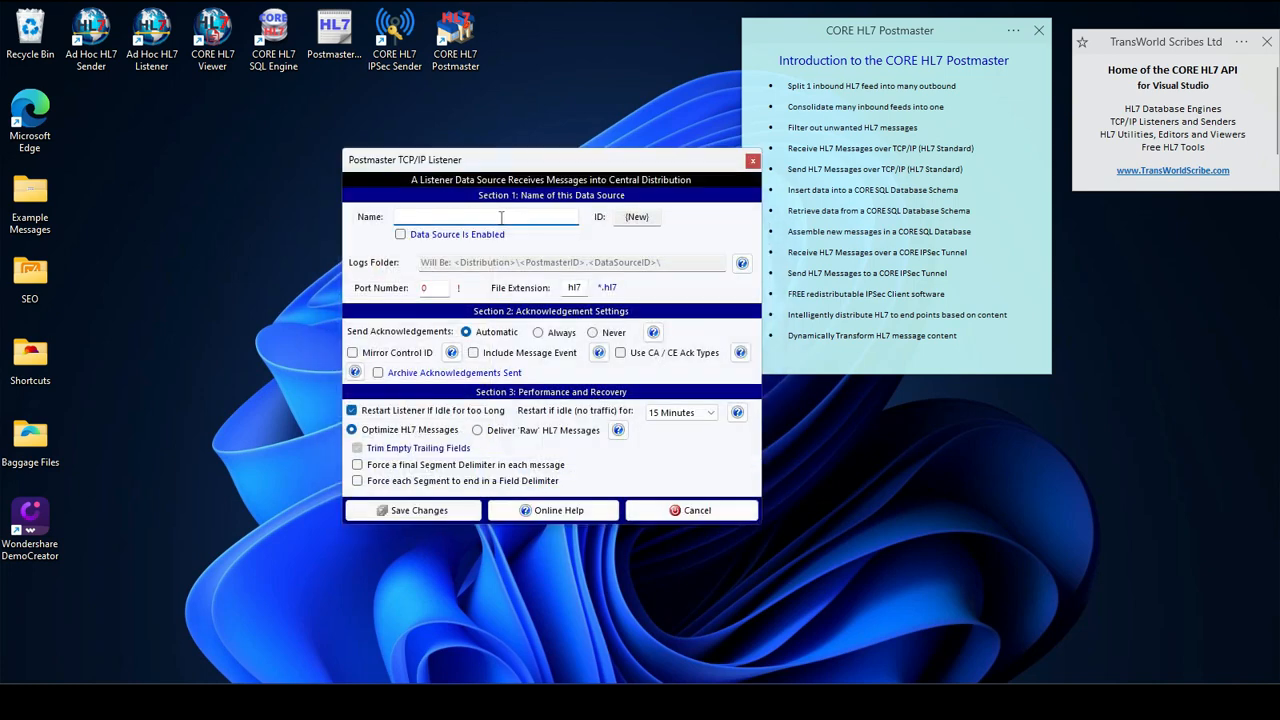
text(Port 9210)
click(401, 235)
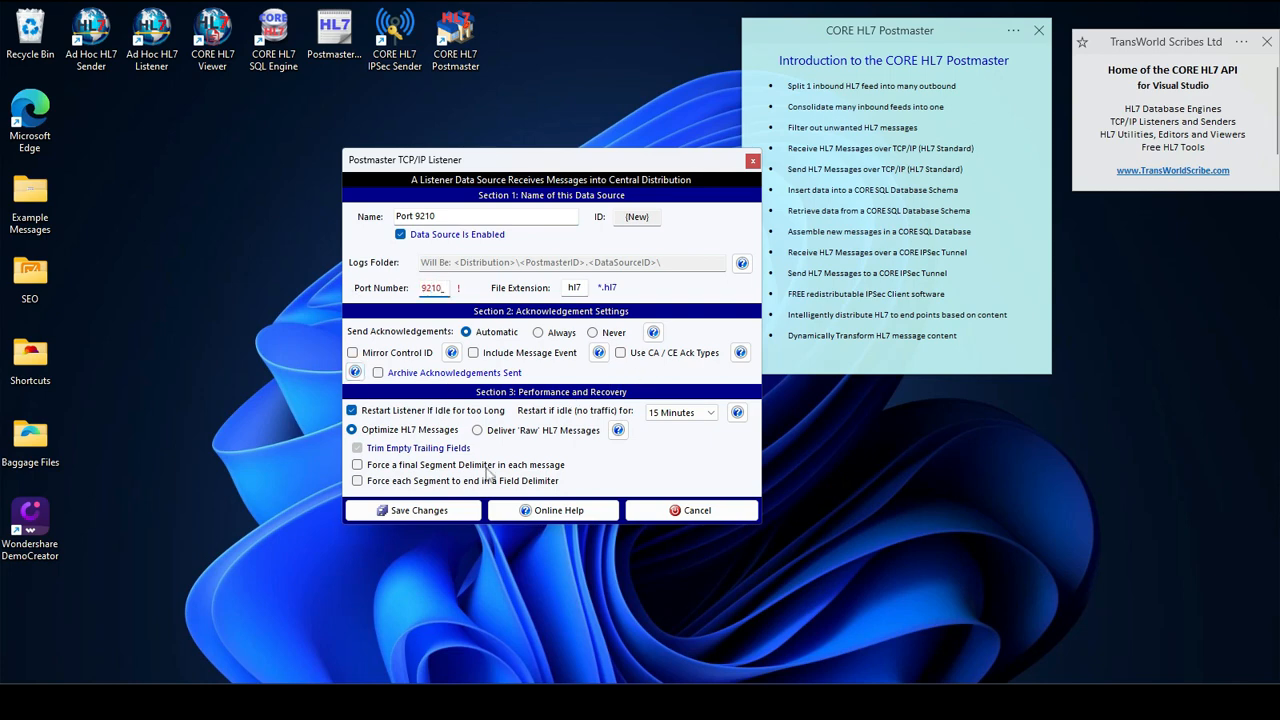
click(415, 510)
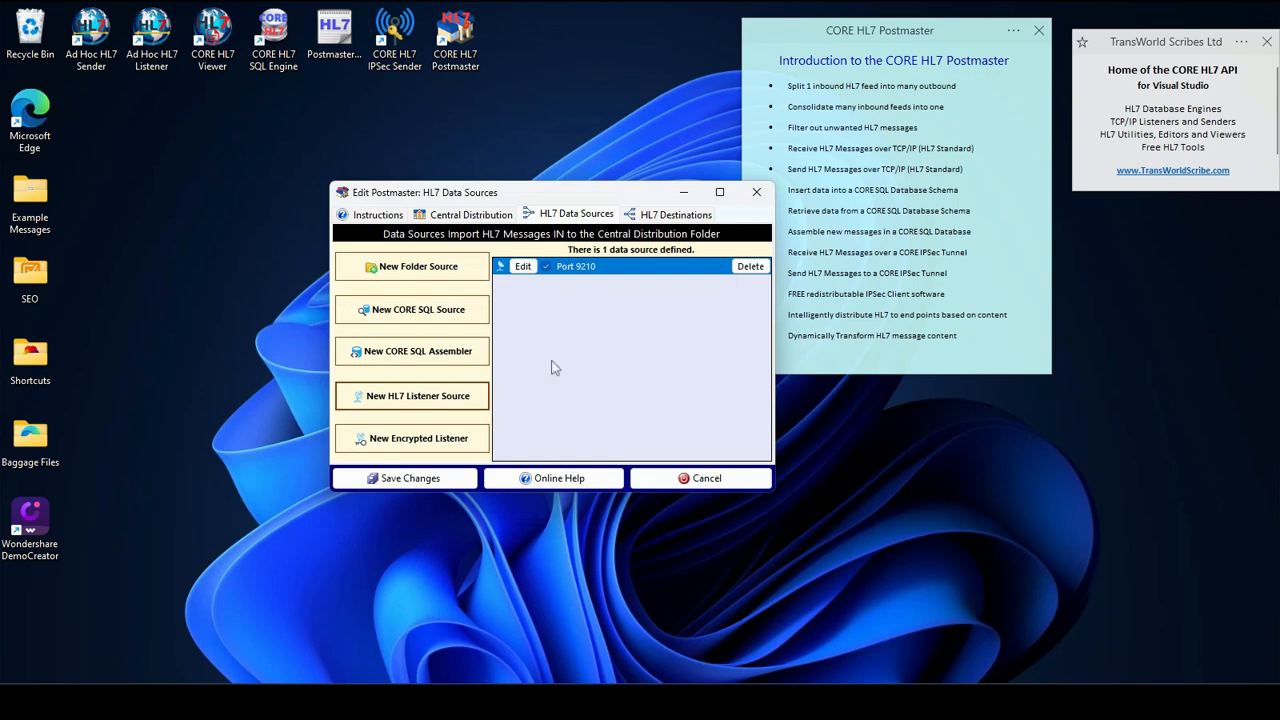
- Save the Auckland postmaster changes and validate its configuration
click(410, 478)
click(458, 466)
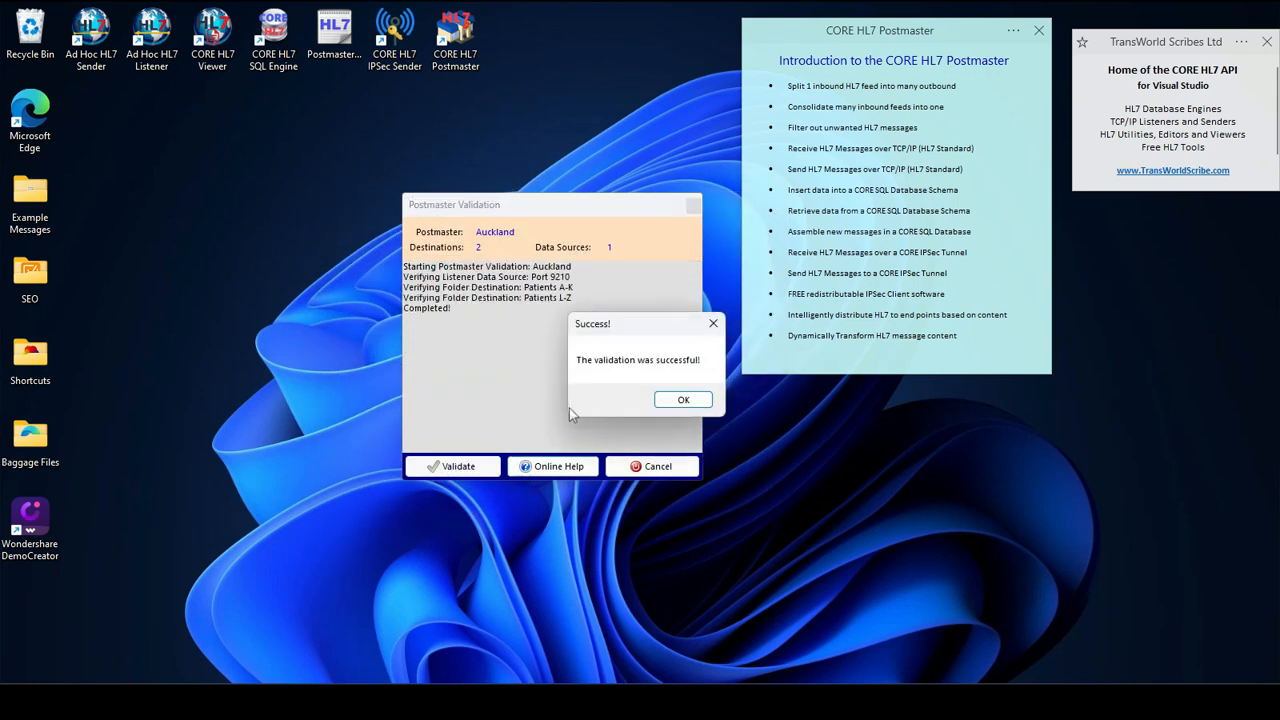
click(670, 403)
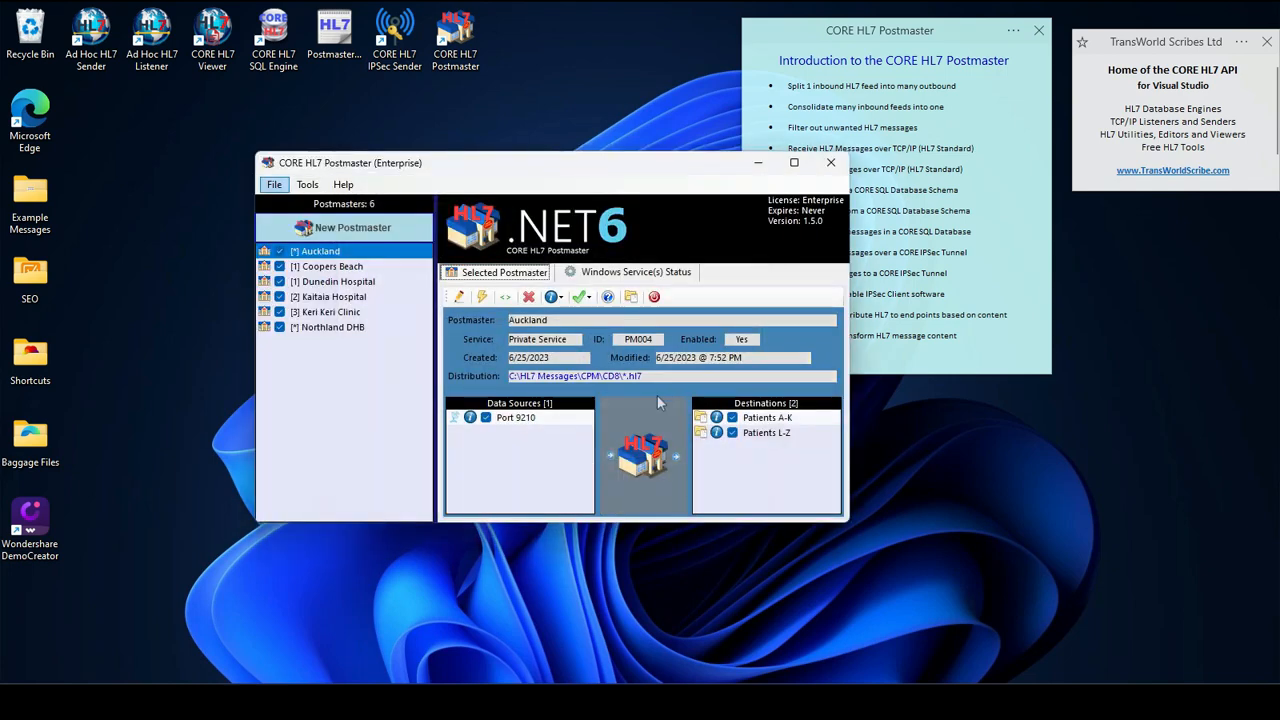
- Validate the Auckland postmaster for a local run and start processing
click(481, 296)
click(470, 462)
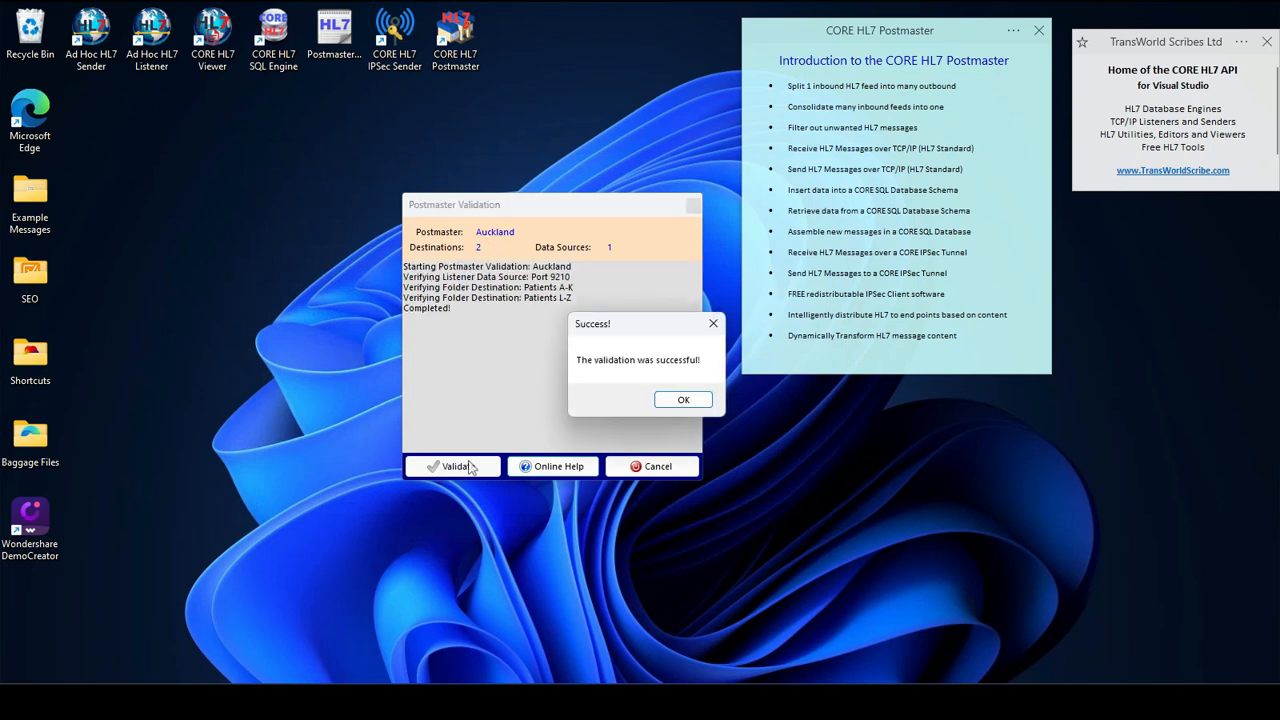
click(684, 400)
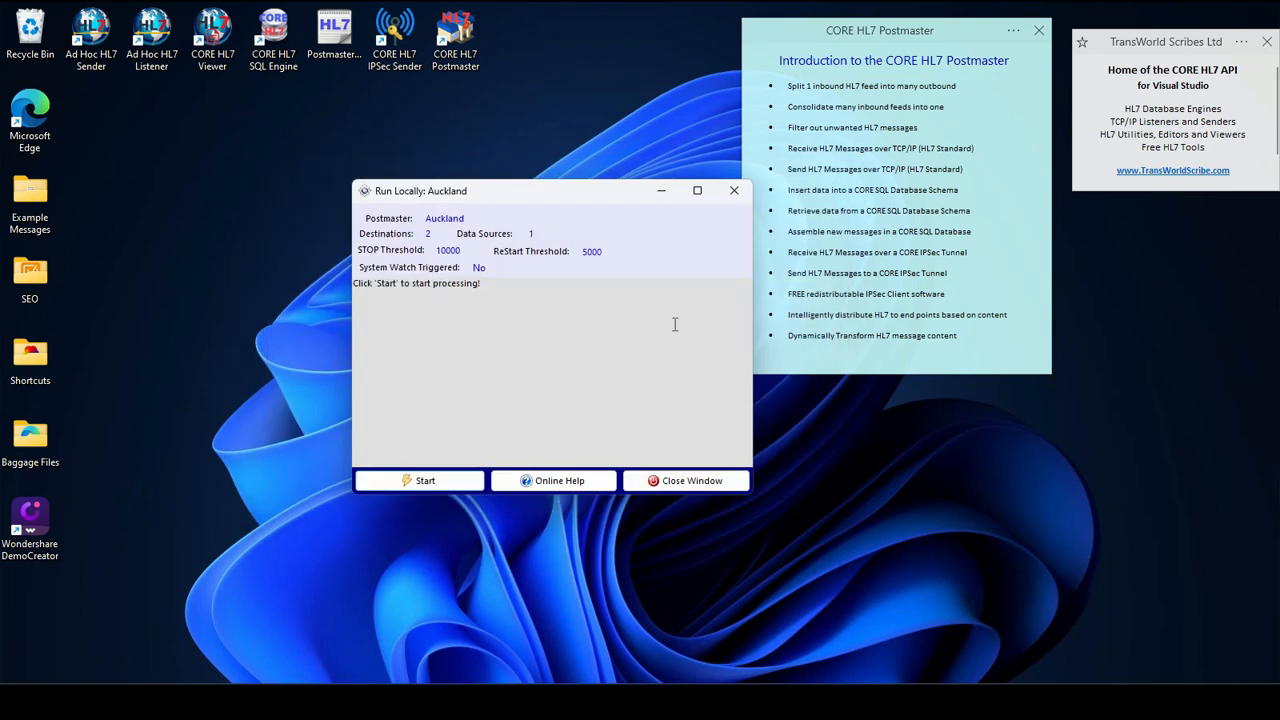
click(452, 481)
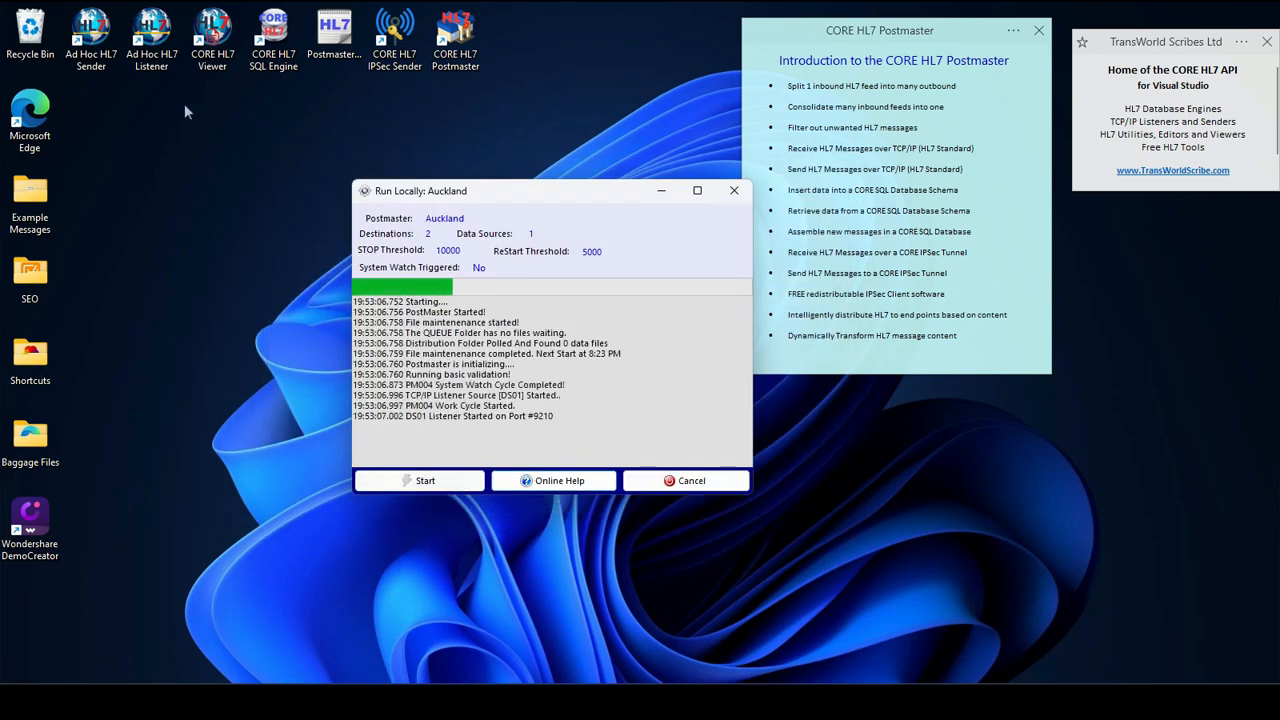
- Launch the Ad Hoc HL7 Sender and load PostmasterDemoMessages.hl7 from the Desktop as the data file to send
double_click(91, 35)
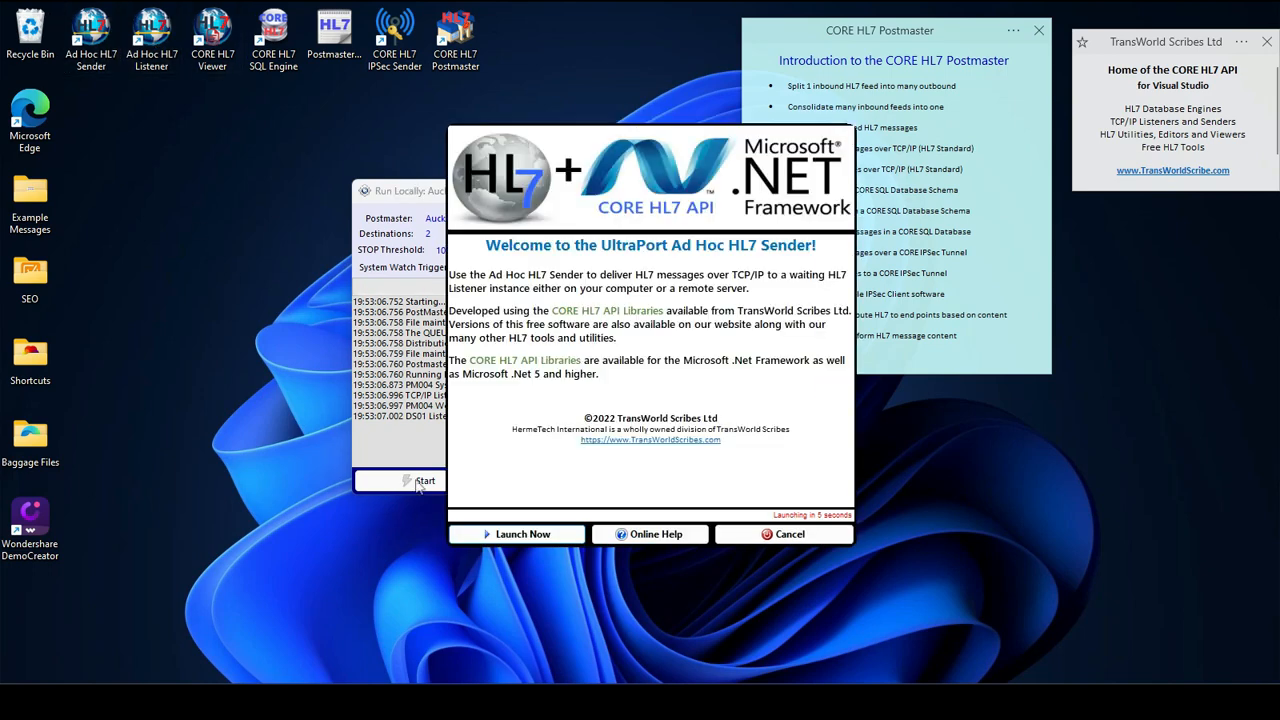
click(551, 531)
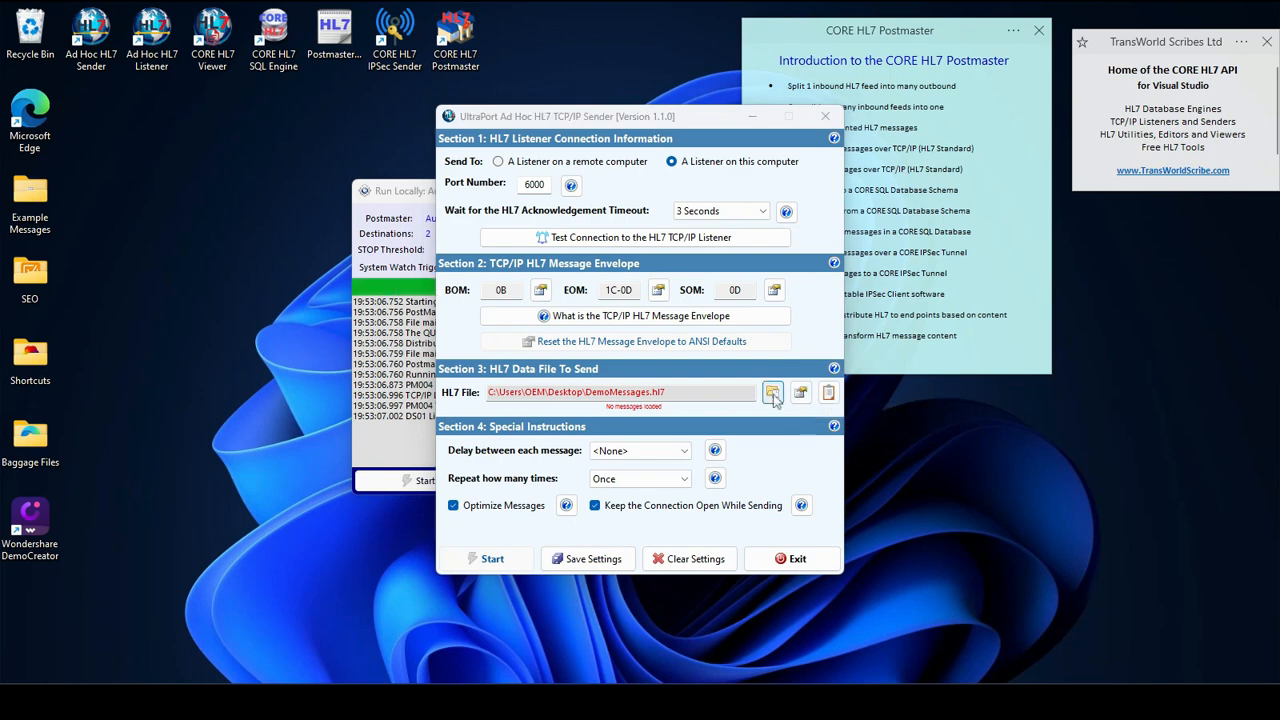
click(773, 393)
click(503, 287)
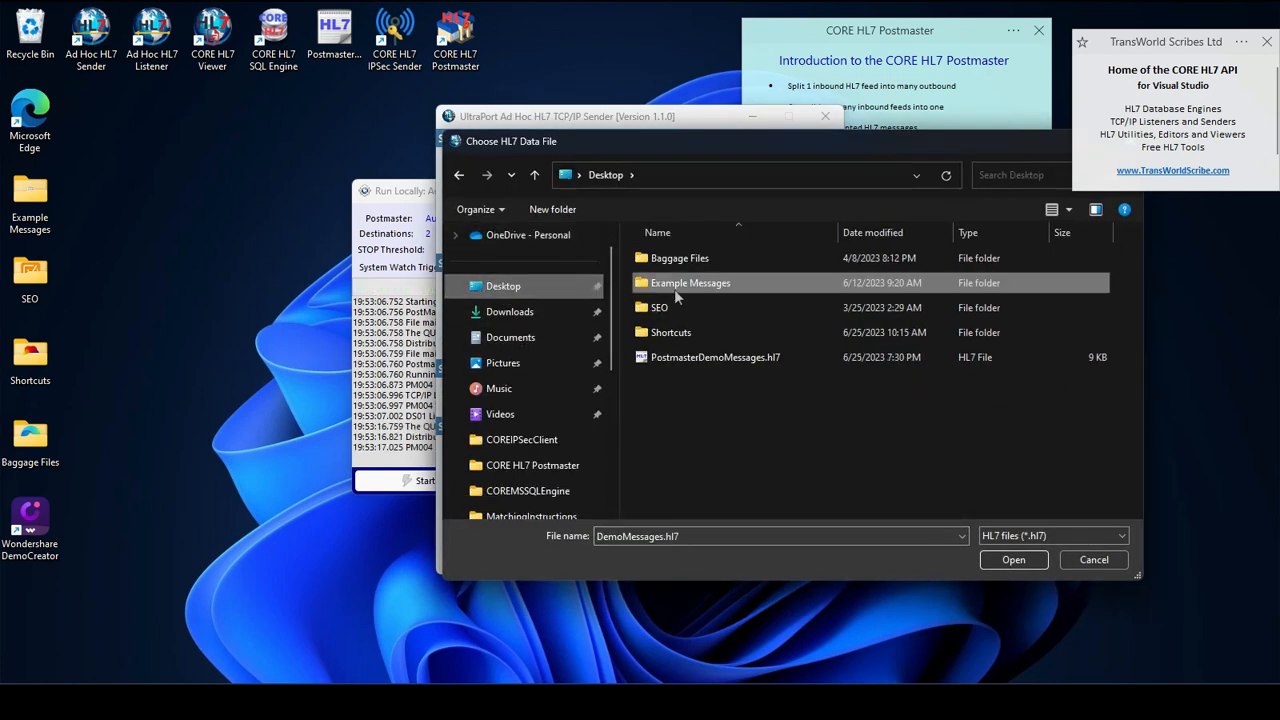
double_click(708, 360)
click(717, 411)
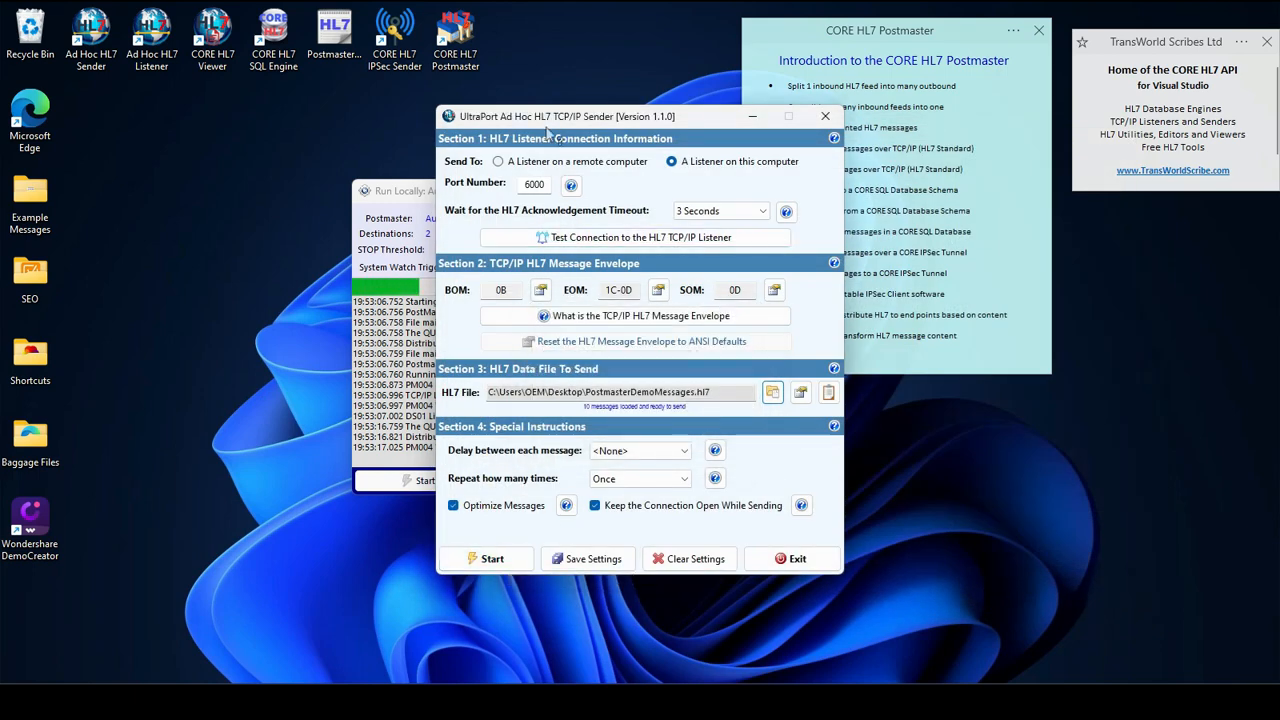
- Set the sender's port number to 9210 and test the connection to the listener on this computer
drag(548, 118, 822, 135)
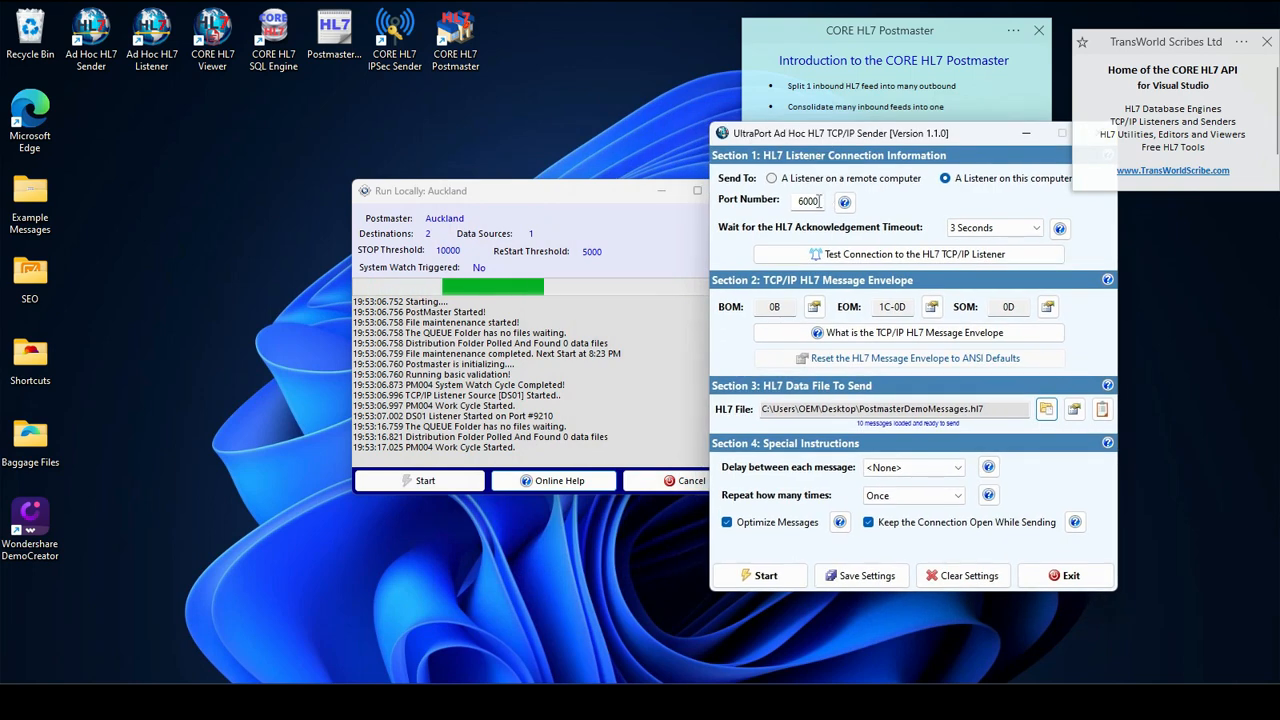
double_click(812, 201)
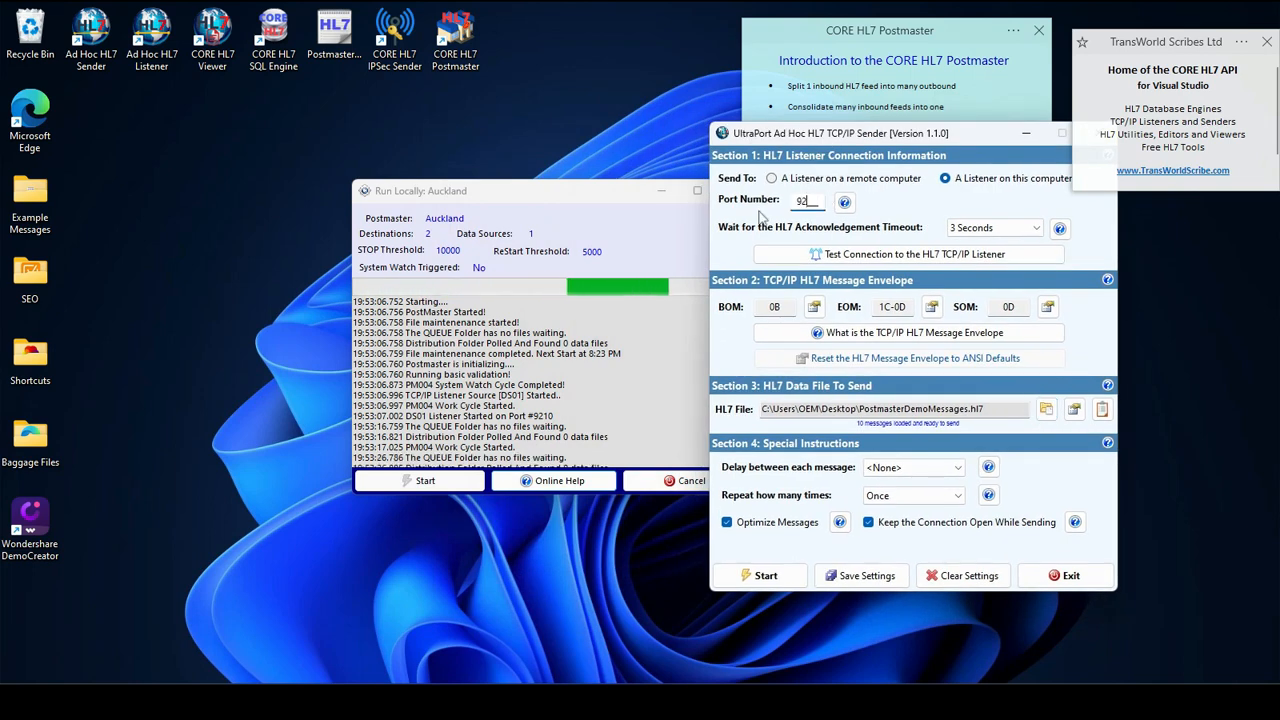
text(9210)
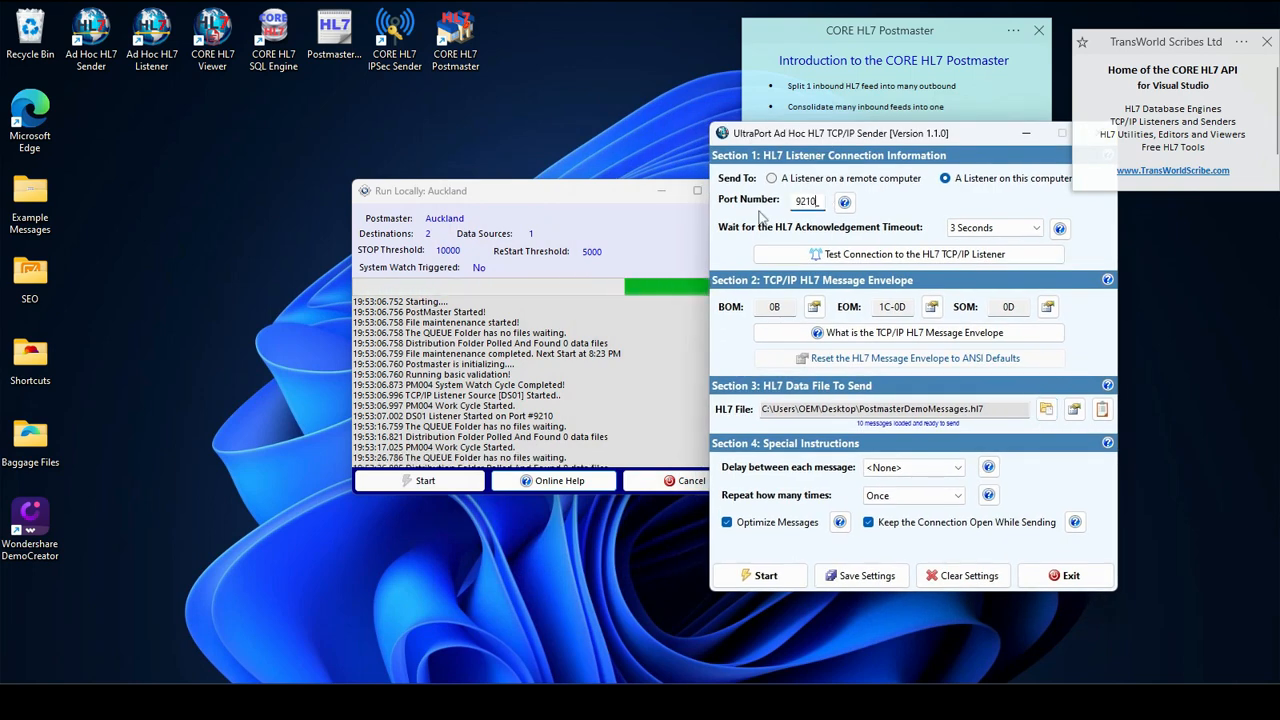
click(912, 254)
click(700, 432)
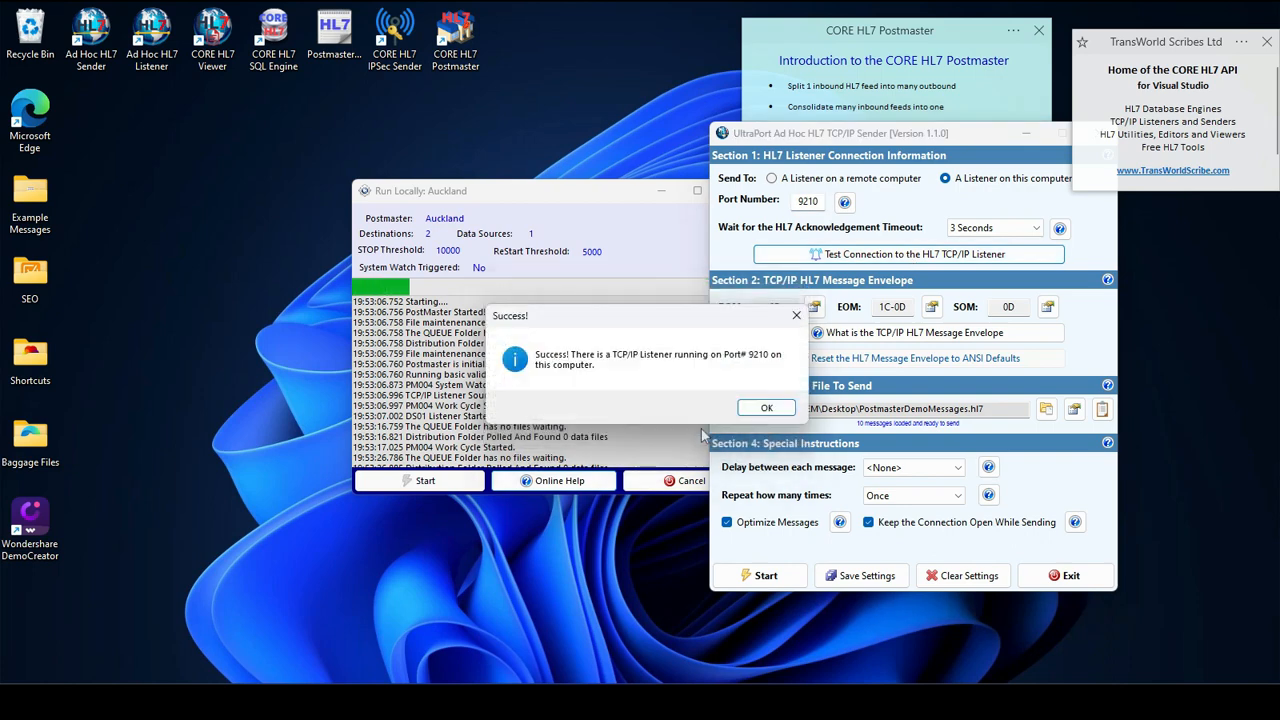
click(757, 405)
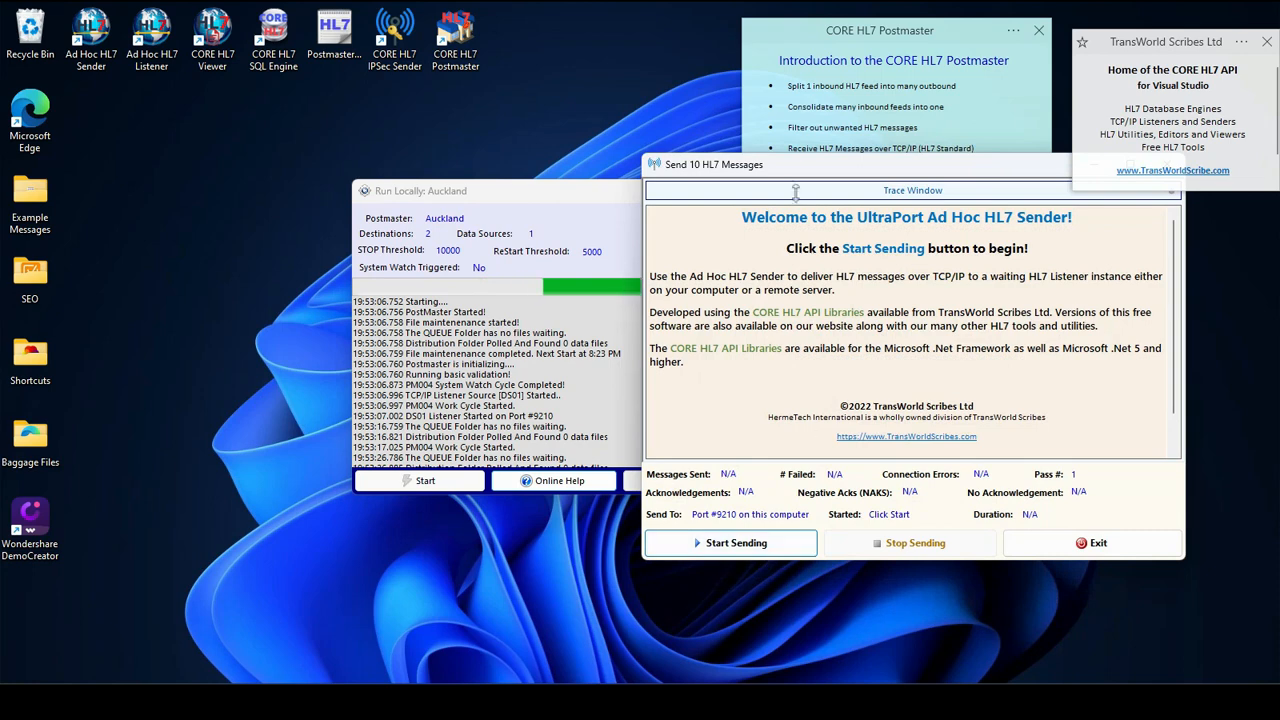
- Send the loaded HL7 messages to port 9210 and bring the Auckland local run log forward
drag(802, 167, 864, 153)
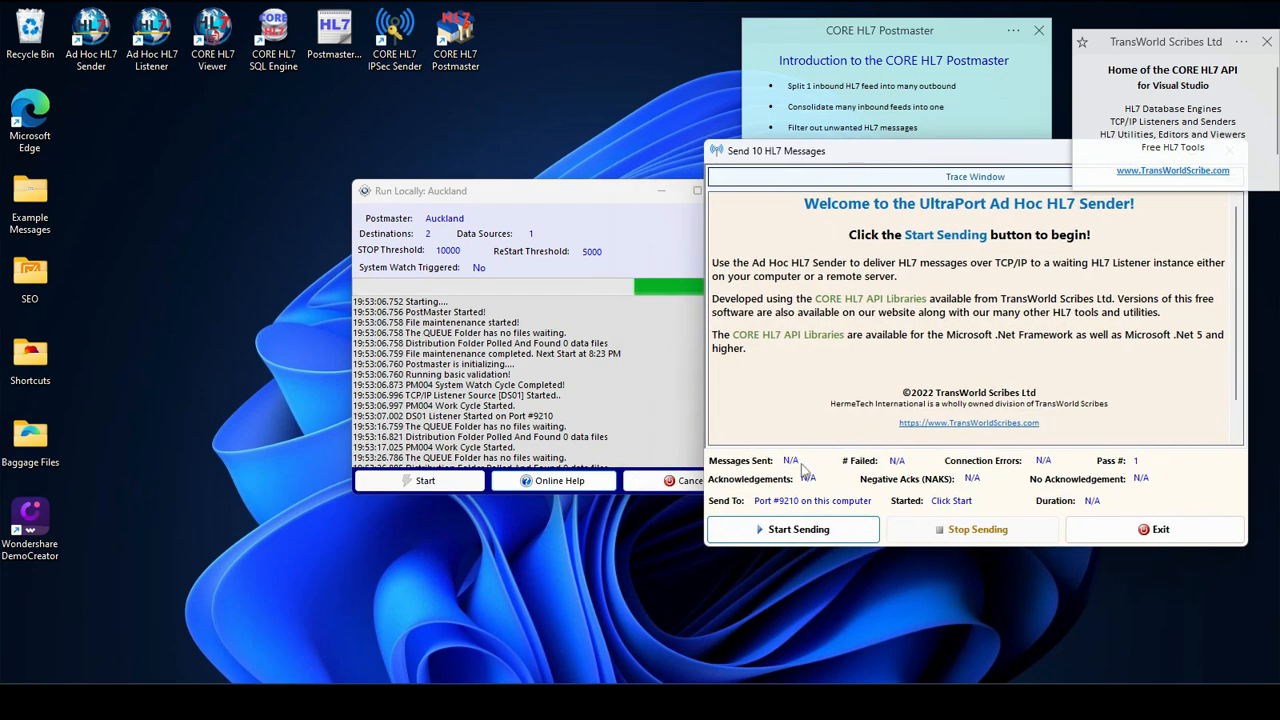
click(802, 537)
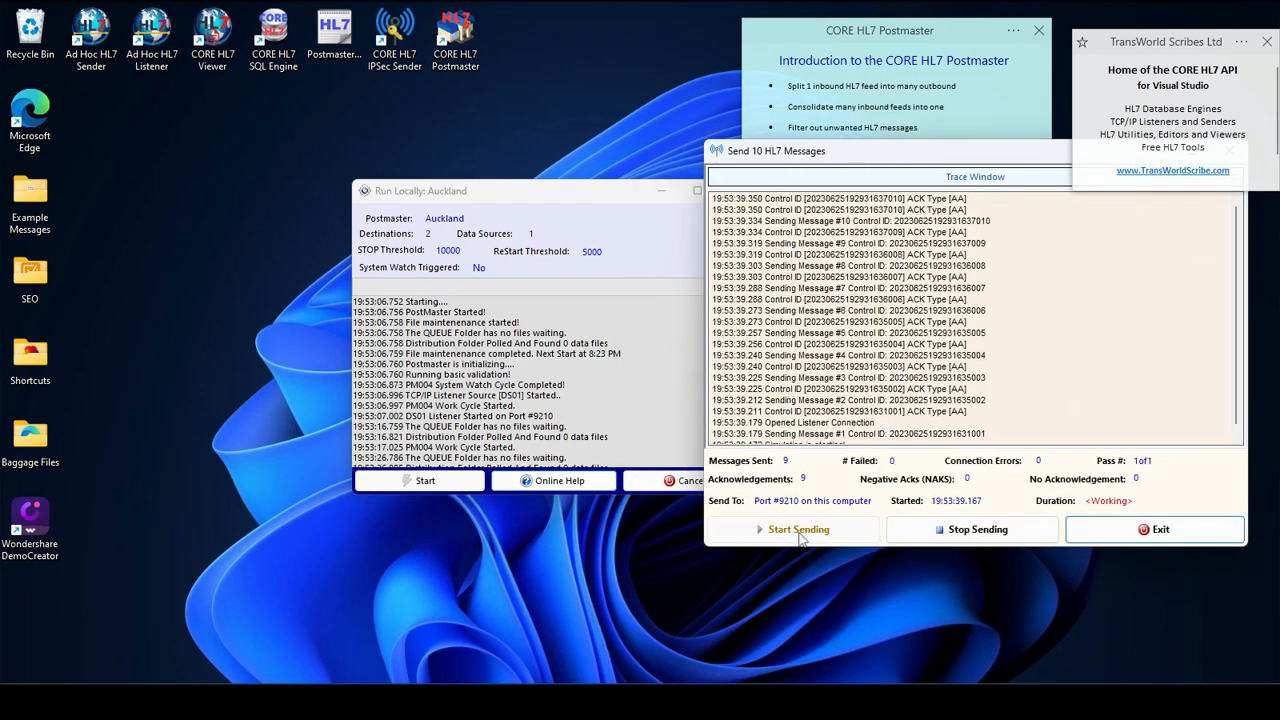
click(655, 378)
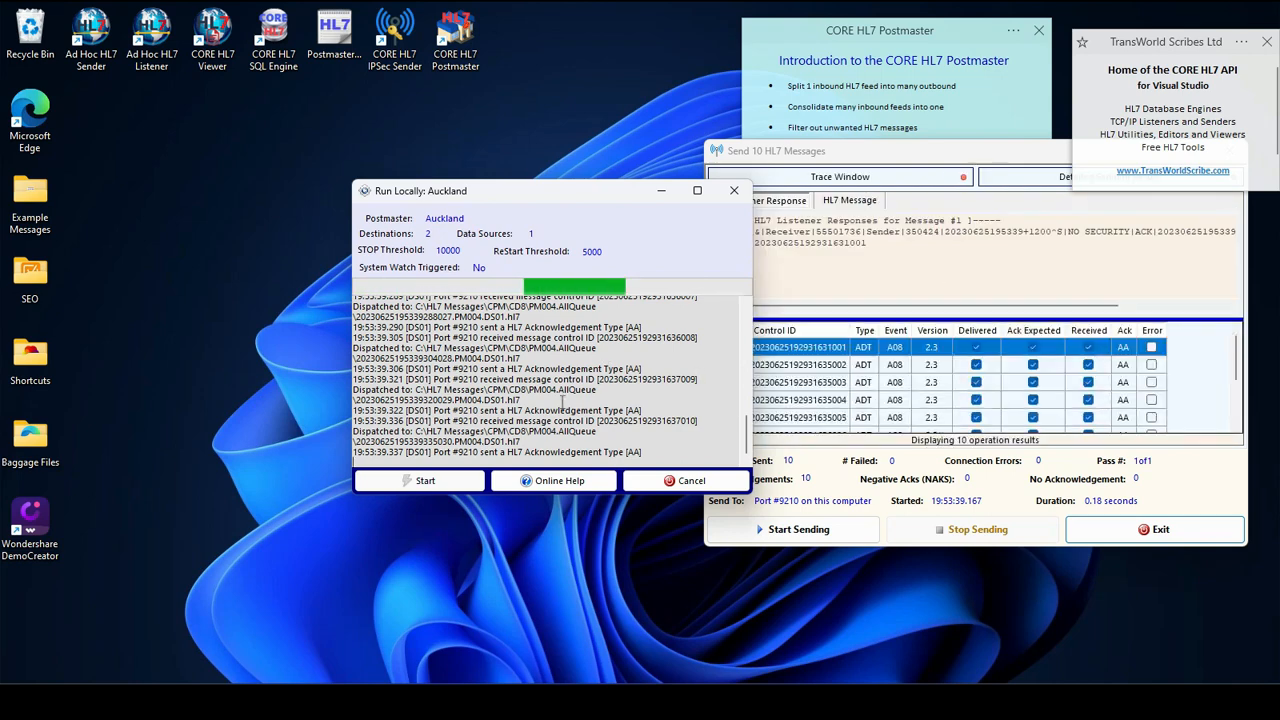
- Review the listener responses for messages #2 to #5 in the detailed sending results, and check the Auckland run log
click(931, 156)
drag(931, 156, 835, 183)
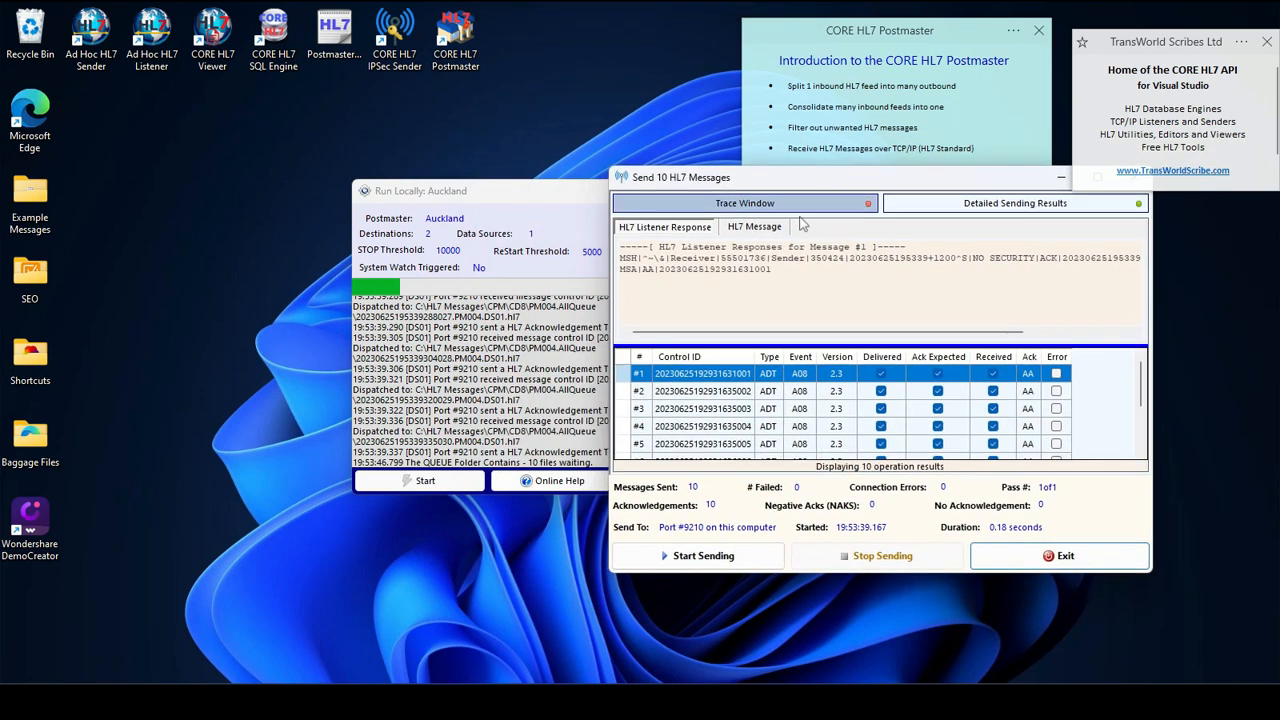
click(712, 391)
click(723, 410)
click(723, 426)
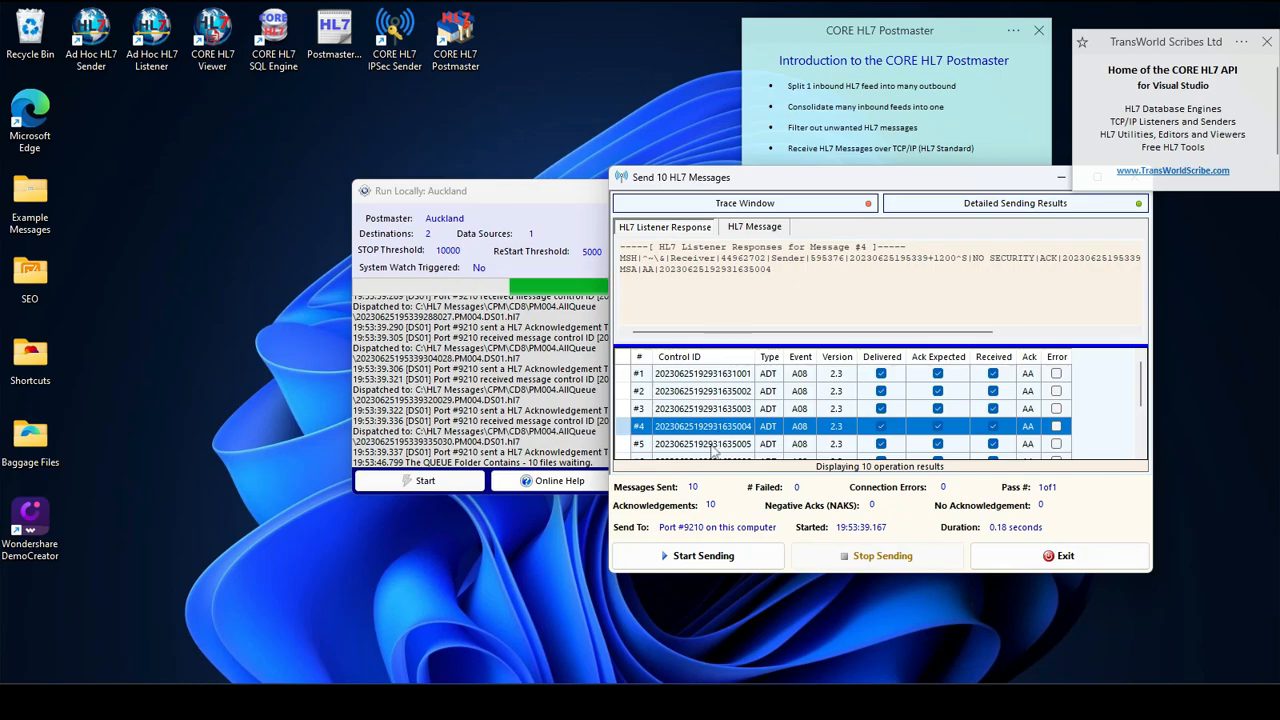
click(720, 443)
click(545, 383)
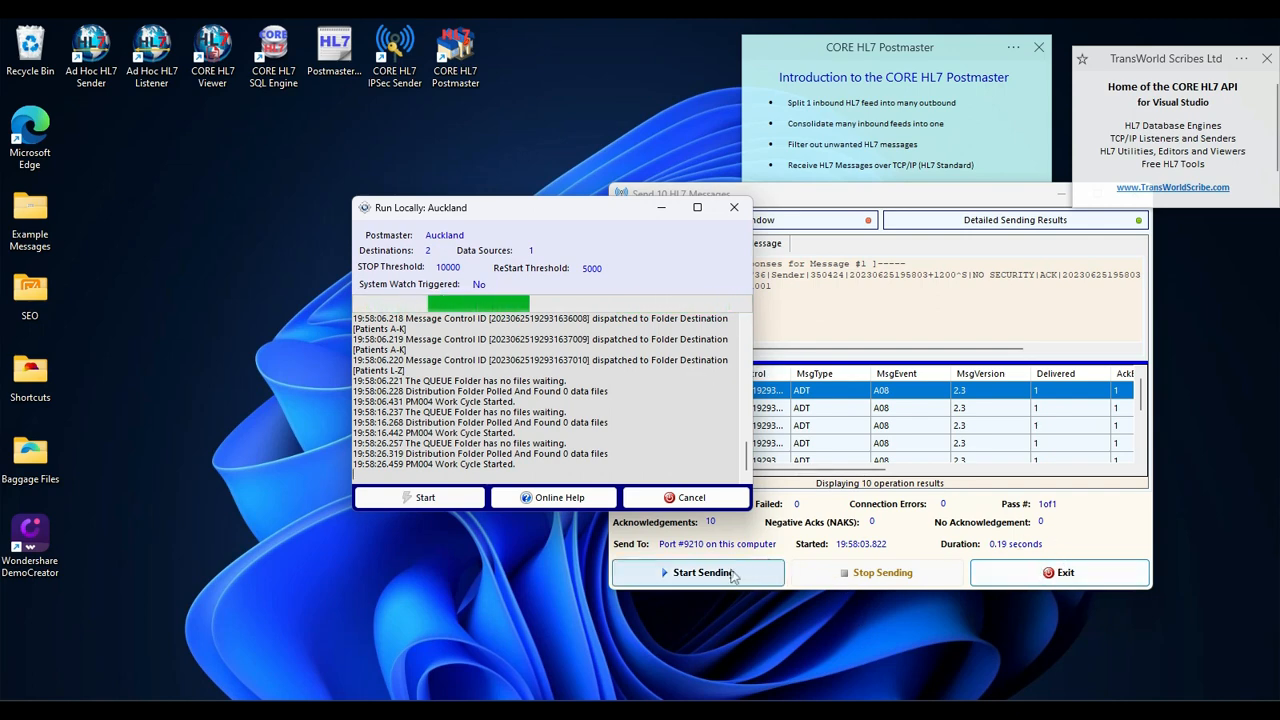
- Minimize the message sending window, stop the local Auckland run and close its window
click(1058, 193)
click(645, 500)
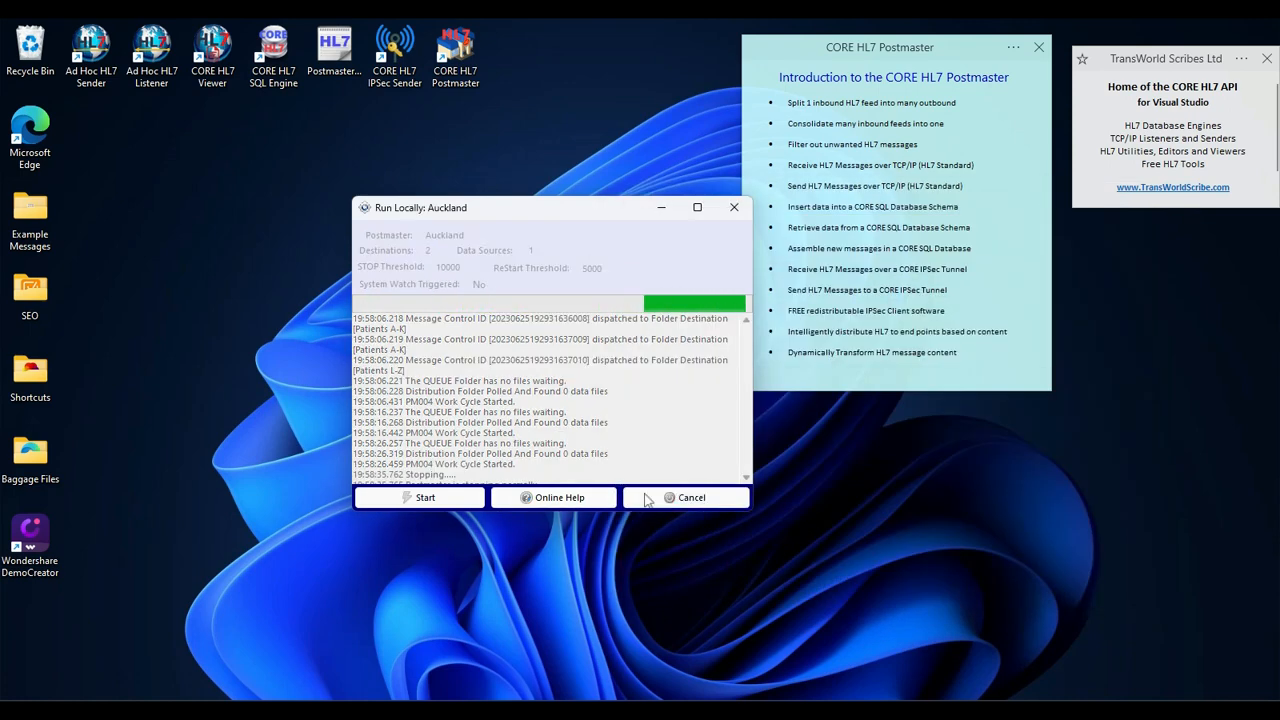
click(648, 499)
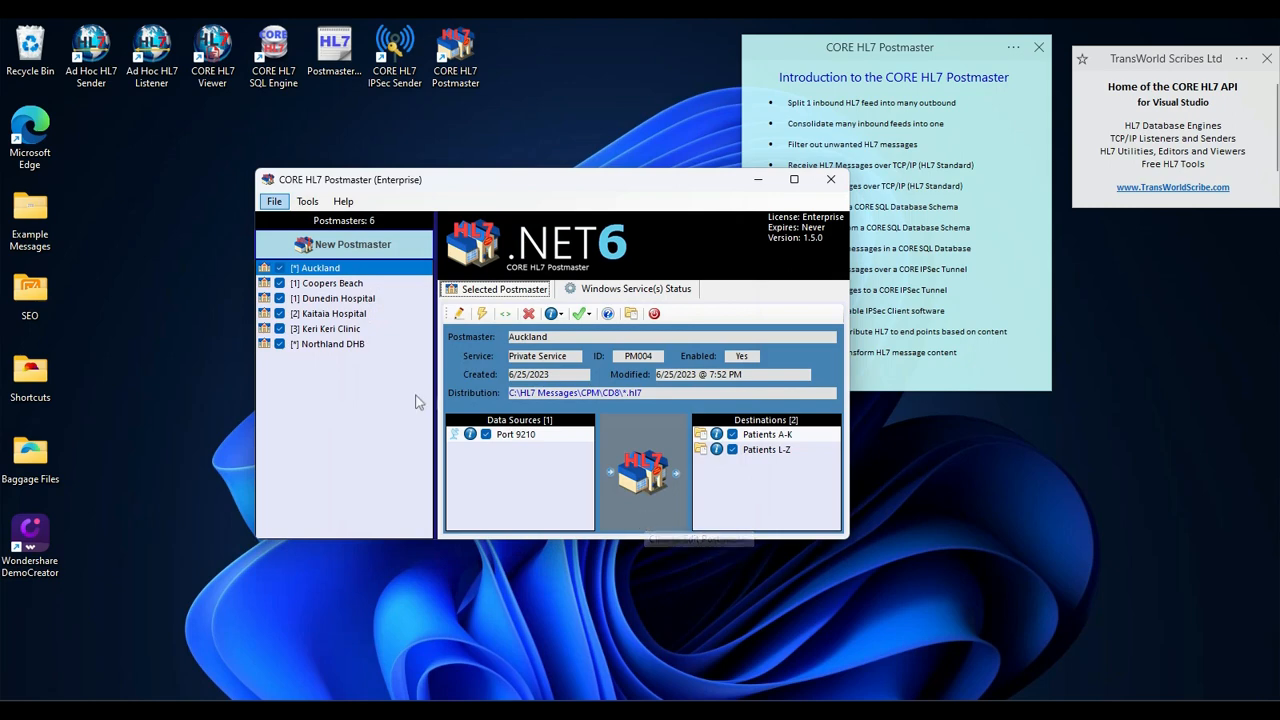
click(767, 453)
click(767, 437)
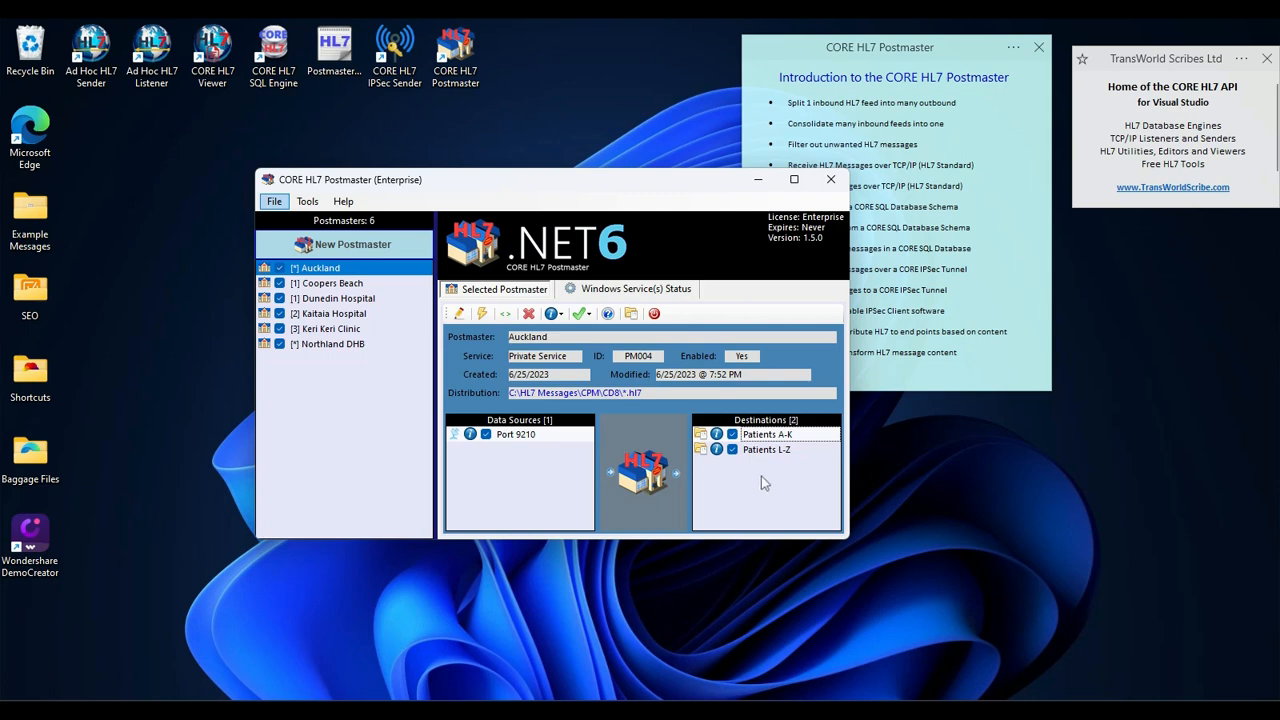
click(762, 452)
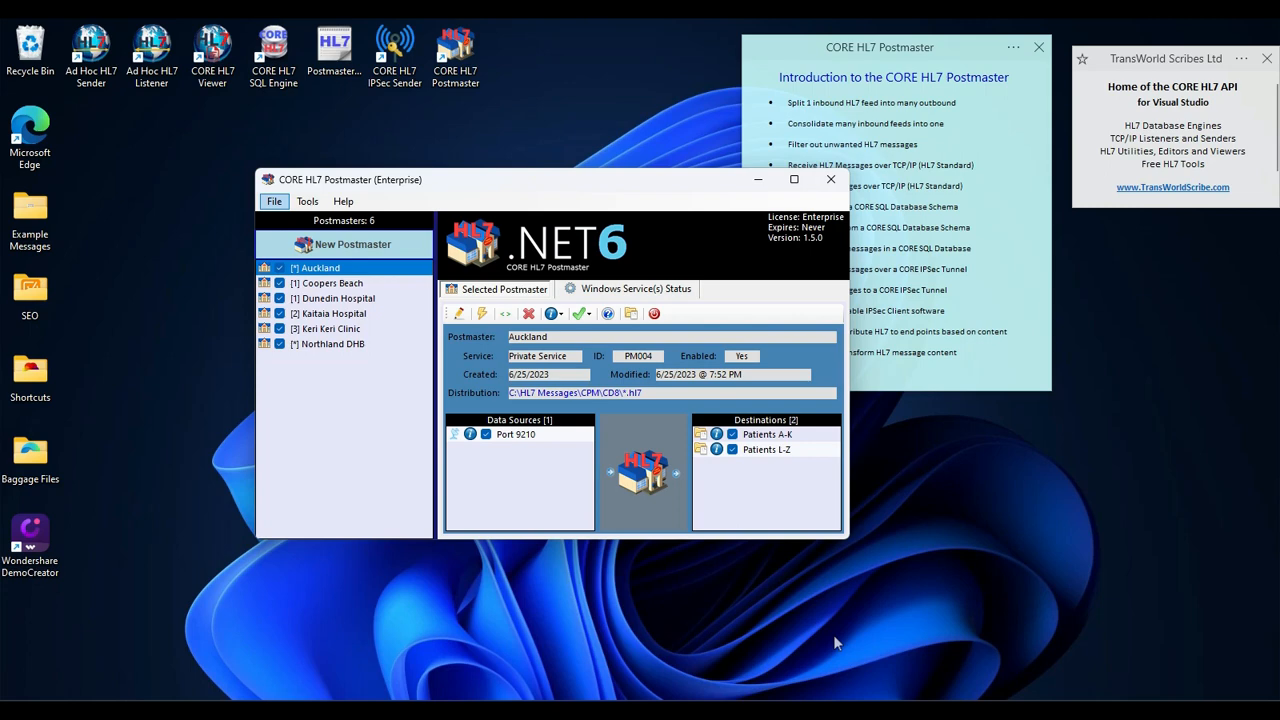
- Switch to the Ad Hoc HL7 Listener, start listening on port 9510 and minimize the session window
mouse_move(992, 710)
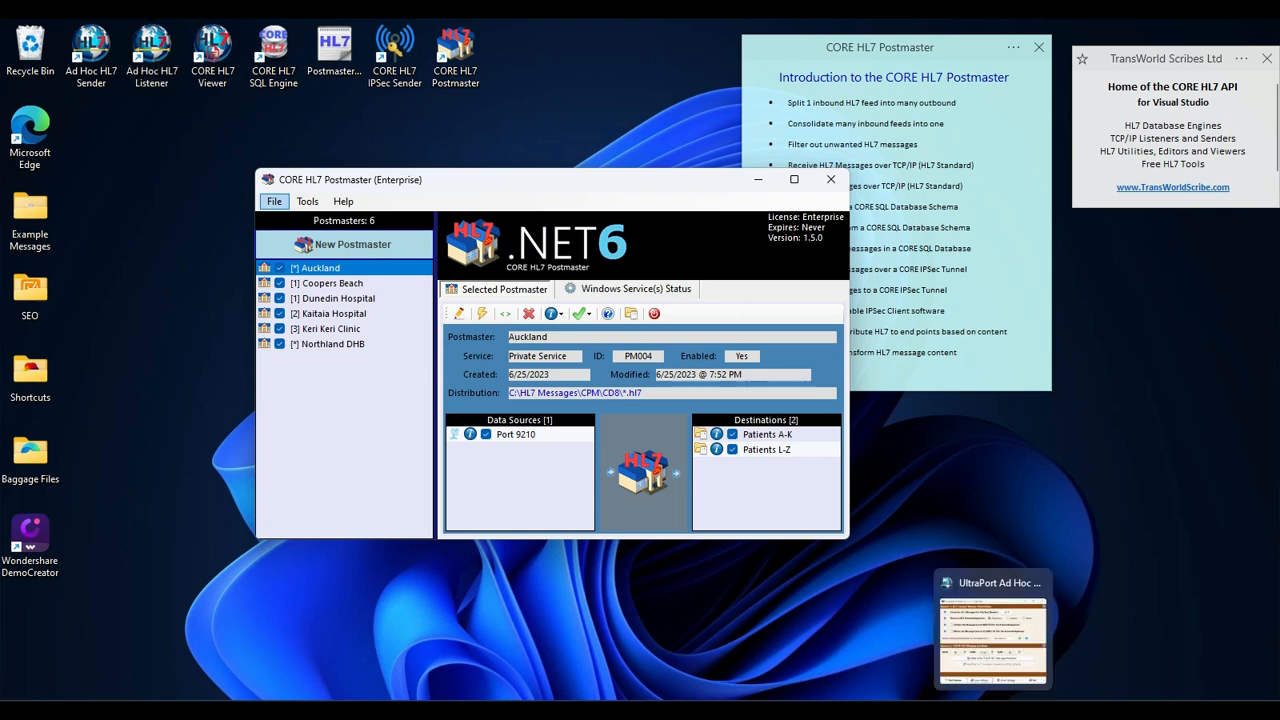
click(992, 640)
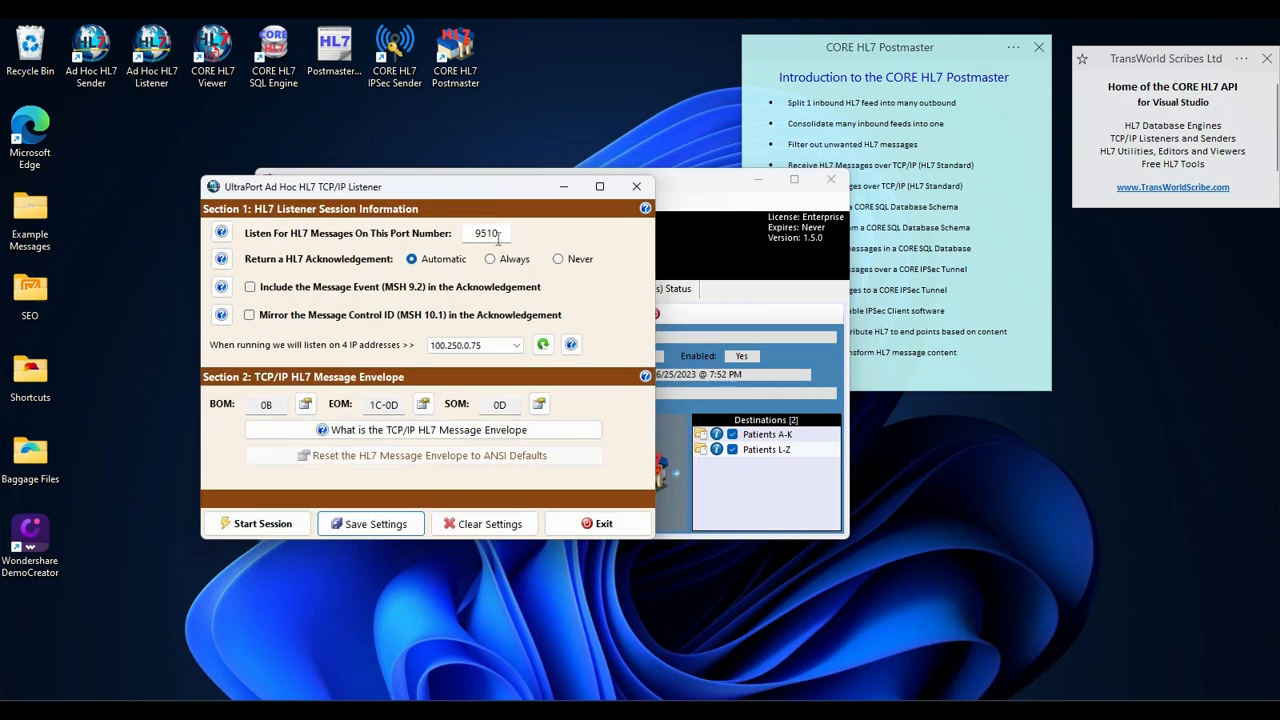
drag(501, 232, 451, 231)
click(503, 232)
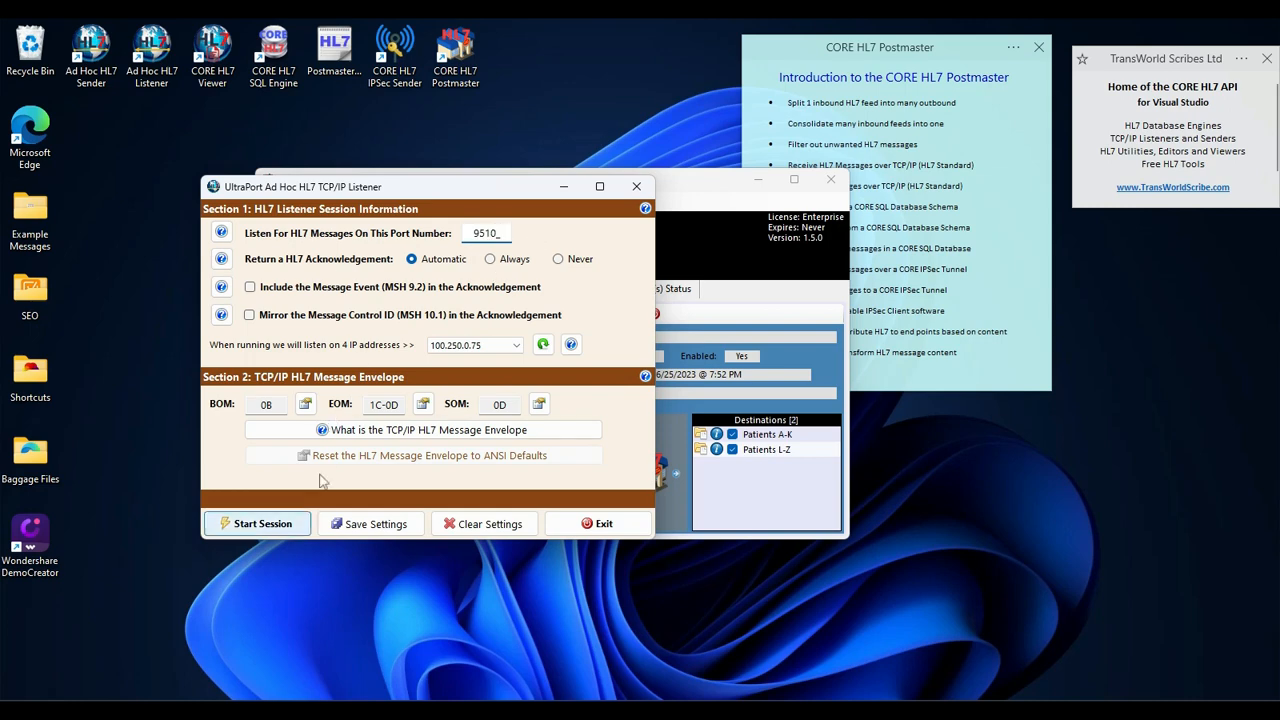
click(268, 530)
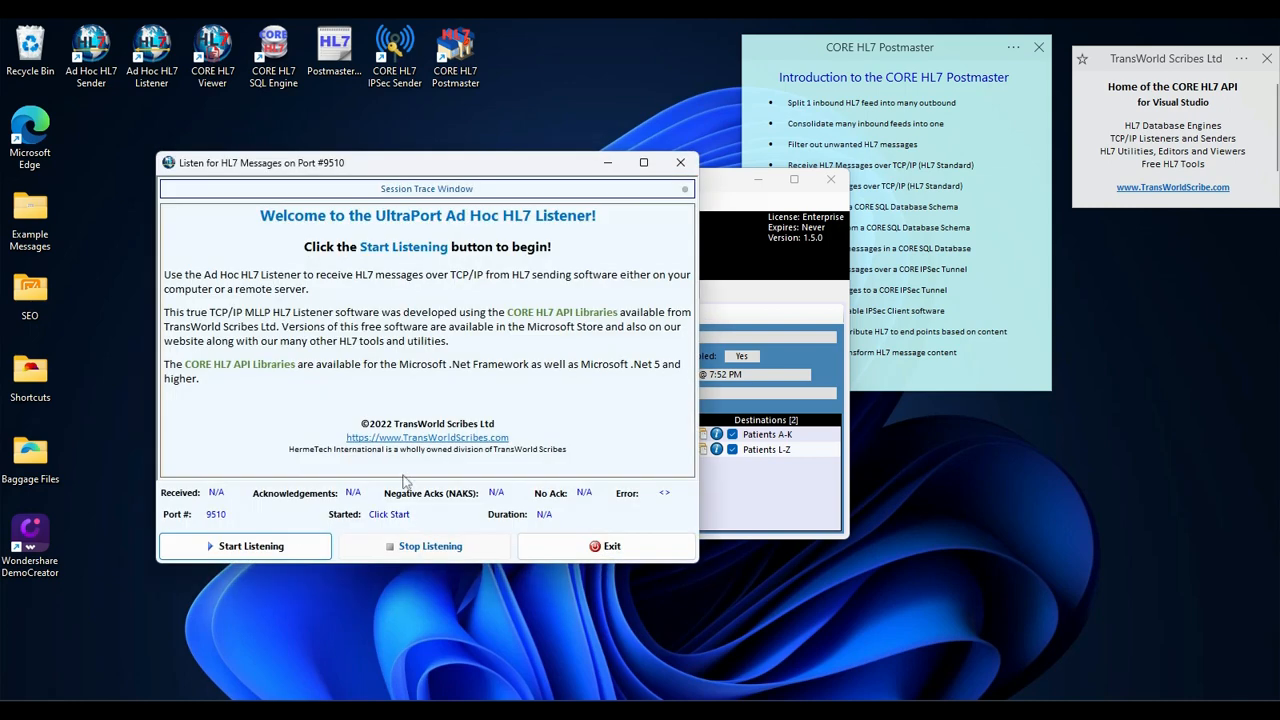
click(300, 550)
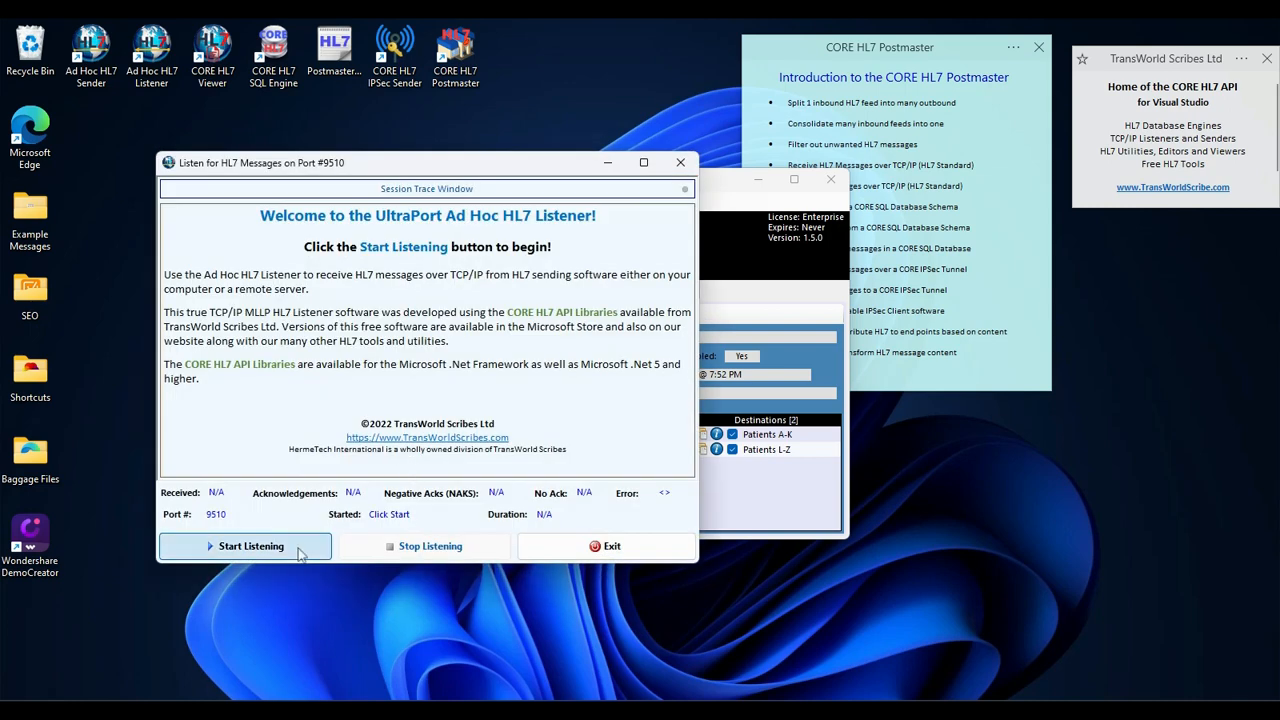
click(606, 163)
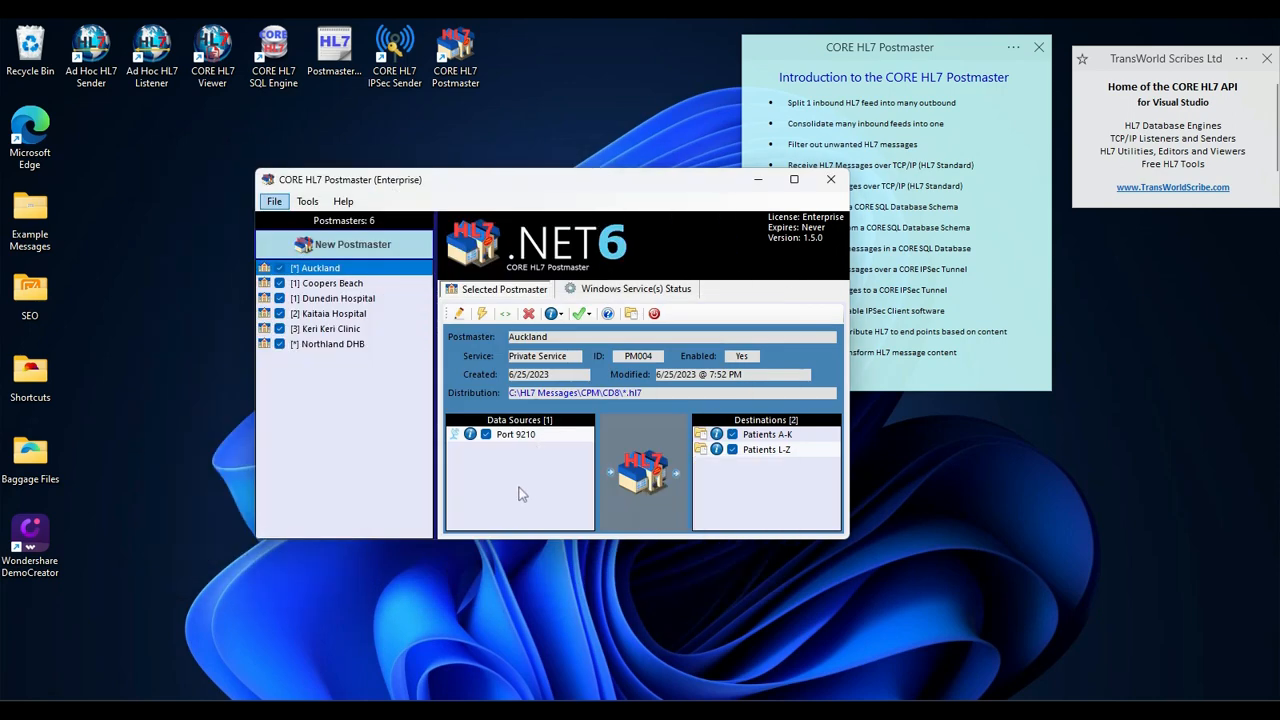
- Edit the Auckland postmaster and delete its Patients L-Z folder destination
click(638, 482)
click(641, 232)
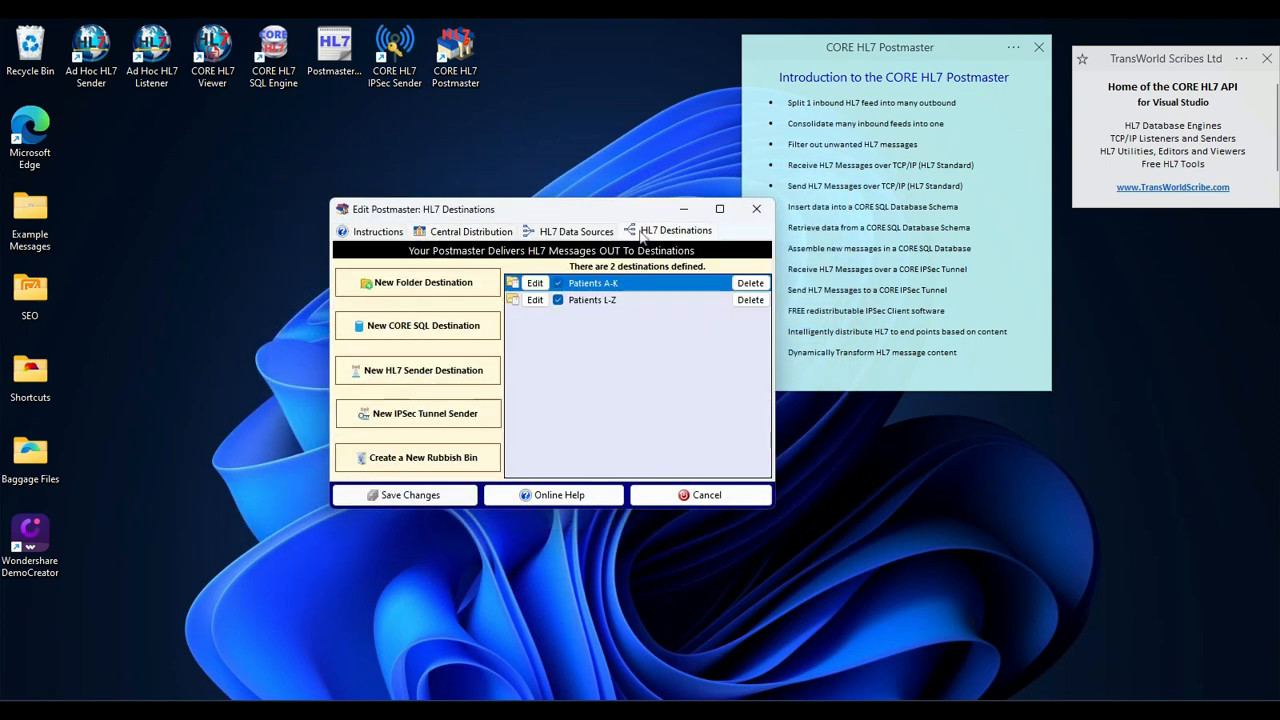
click(617, 302)
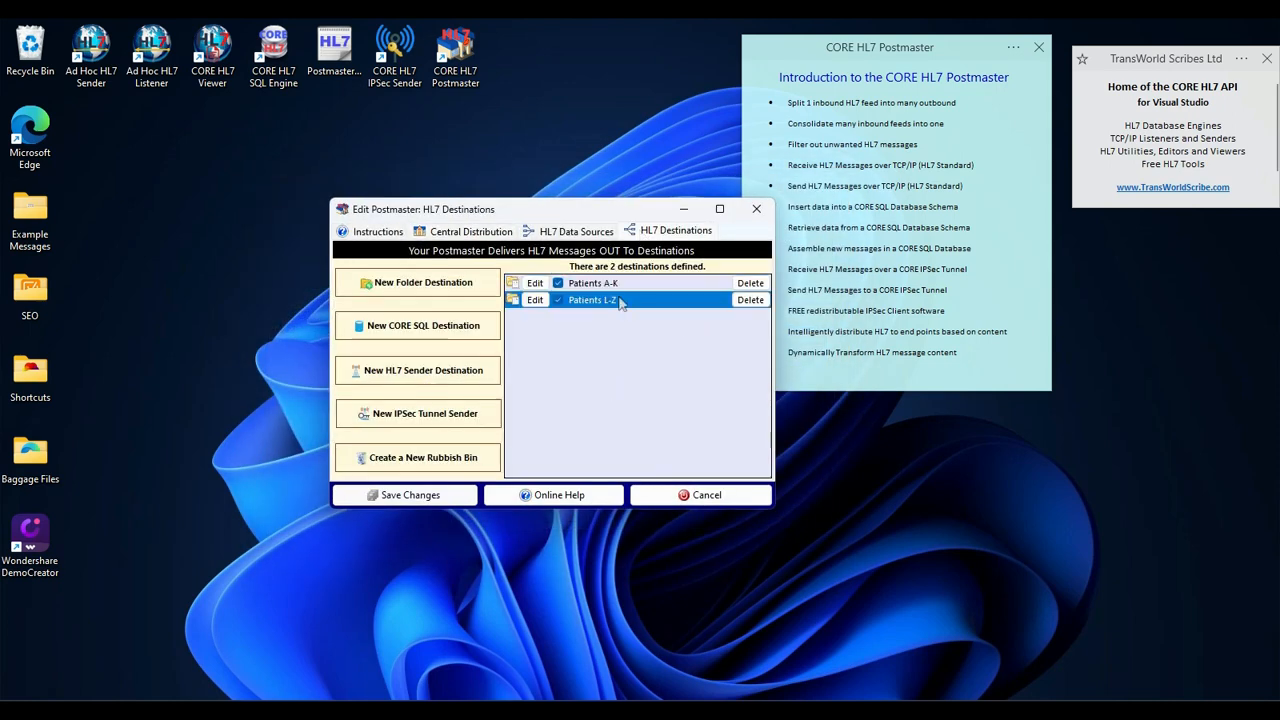
click(750, 300)
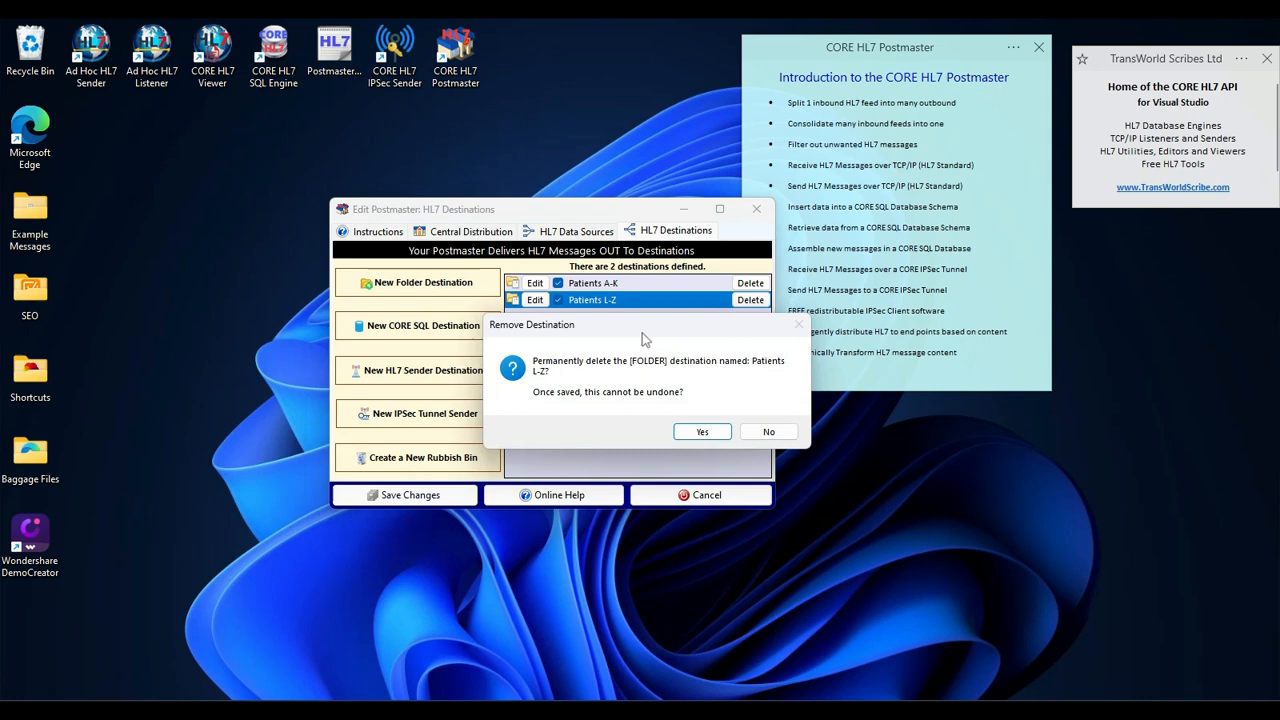
click(695, 432)
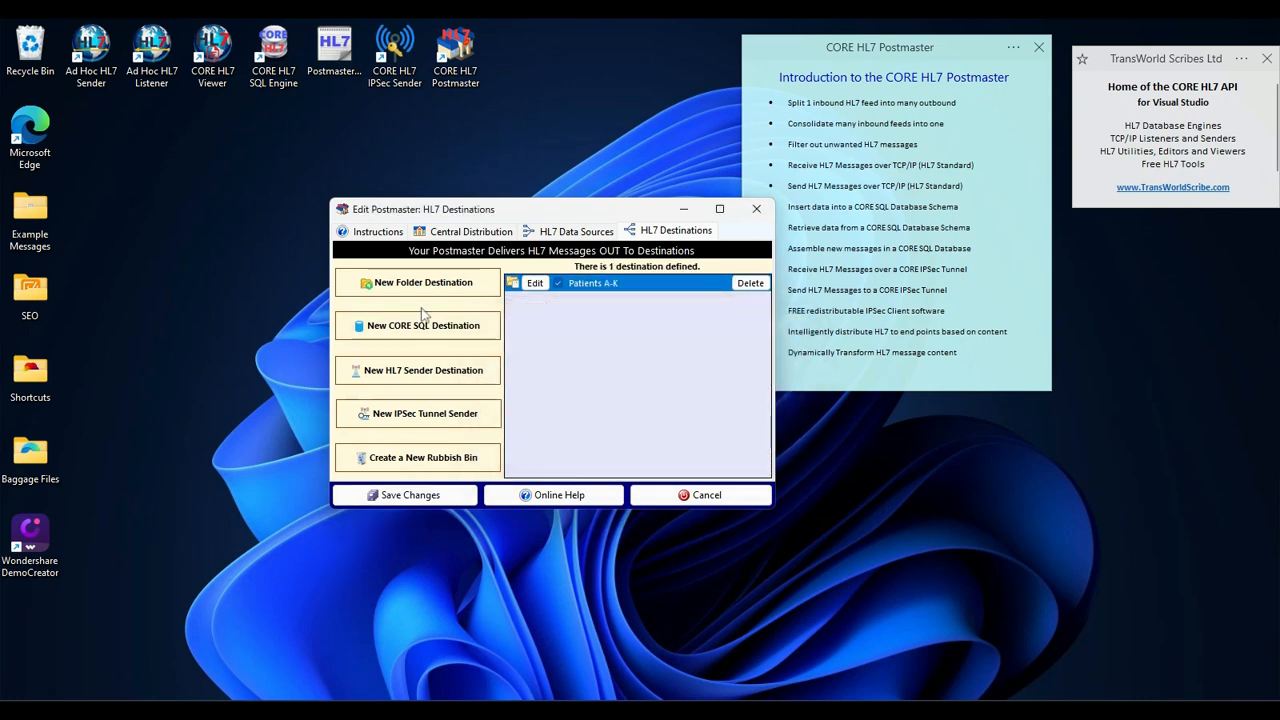
- Create a new HL7 sender destination named "To My Client" and enable it
click(408, 372)
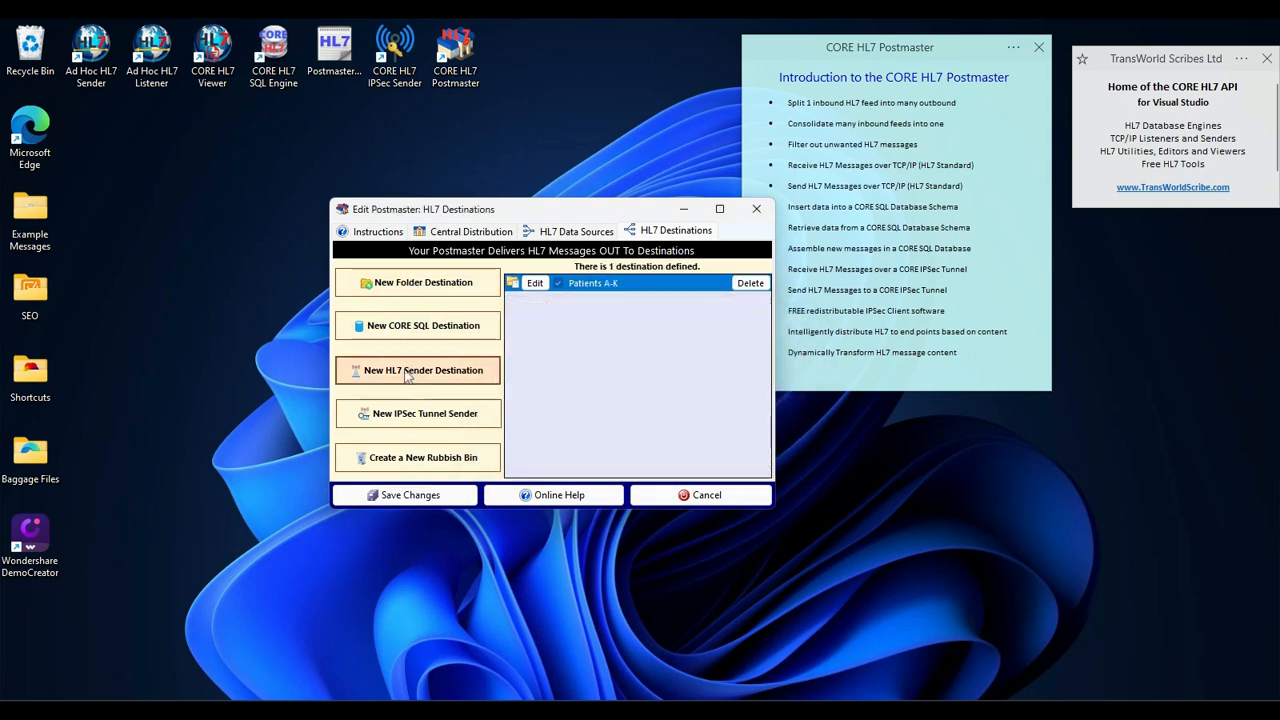
click(481, 250)
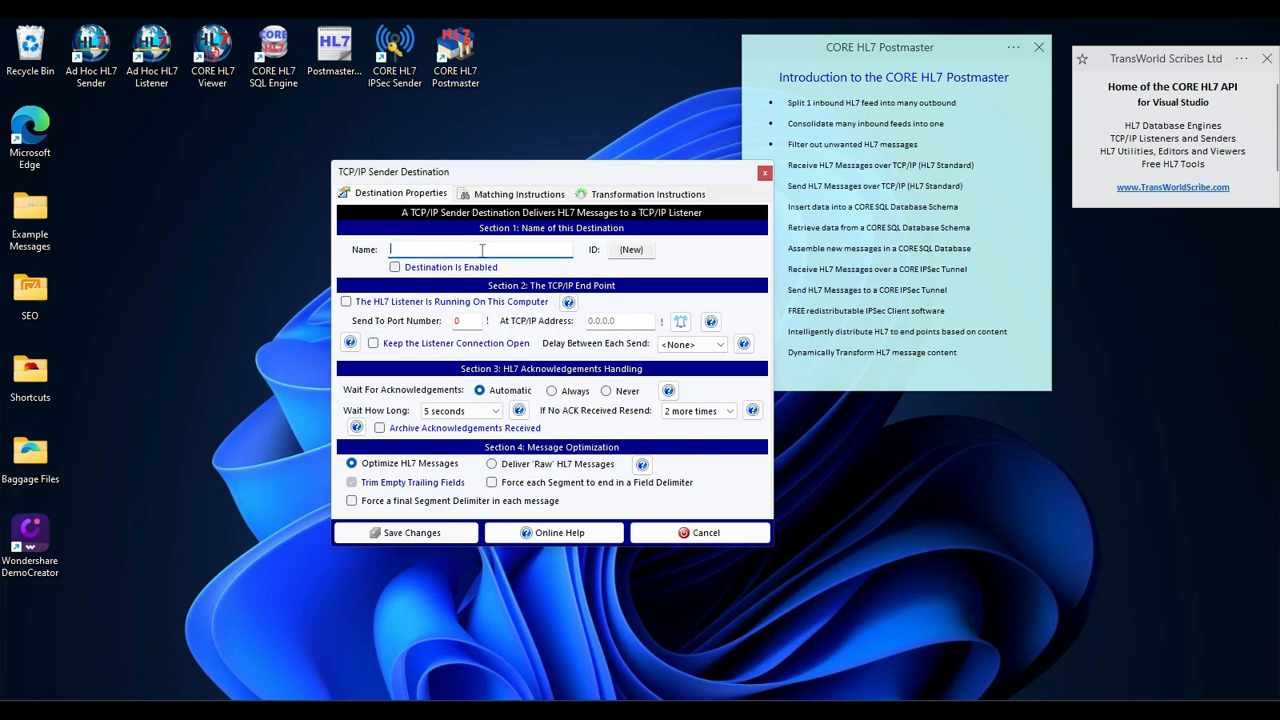
text(To My Client)
click(395, 268)
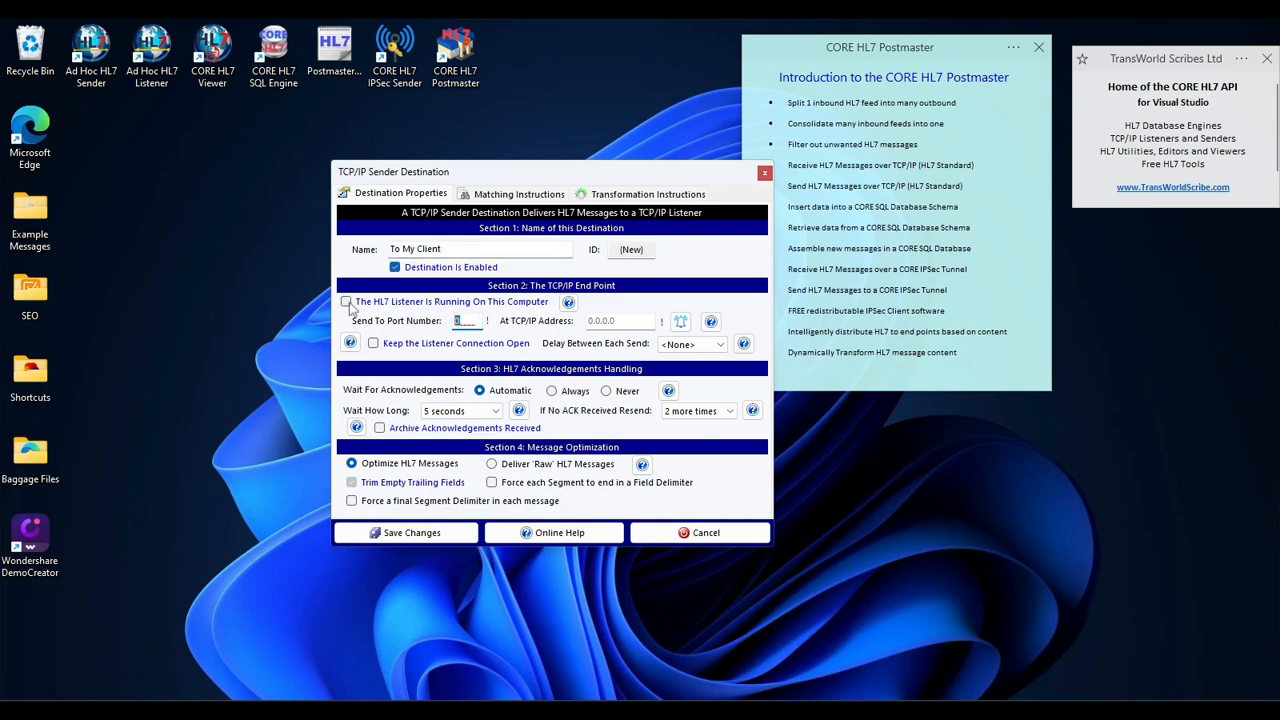
- Point the sender at a listener running on this computer on port 9510 and test the connection
click(346, 303)
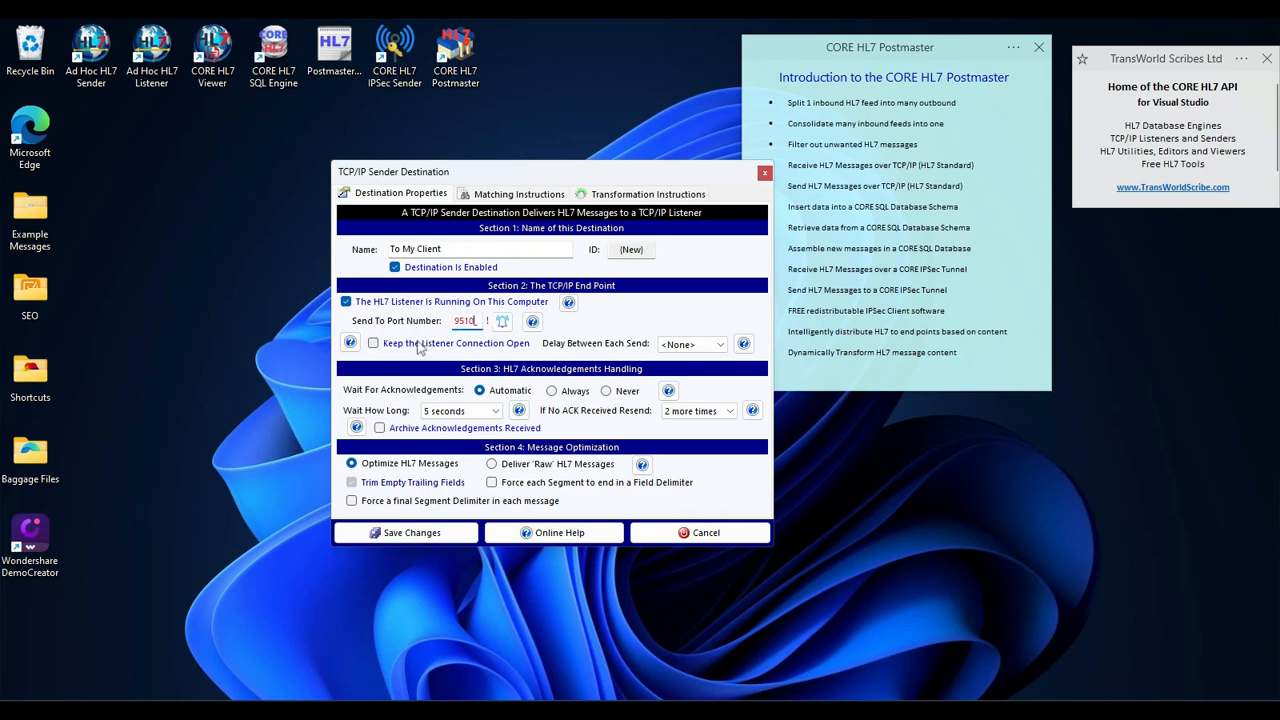
click(501, 322)
click(700, 448)
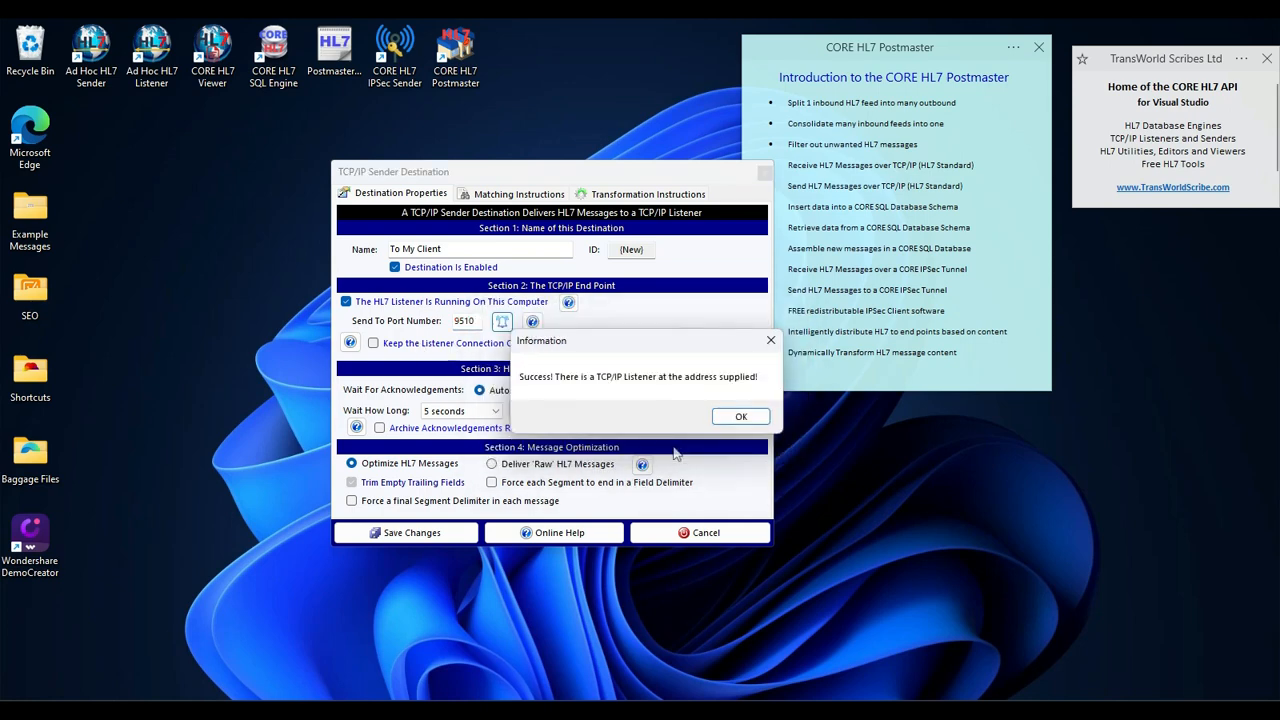
click(738, 416)
- Import MatchingScriptL-Z.xml as the sender's matching instructions and save the destination
click(517, 194)
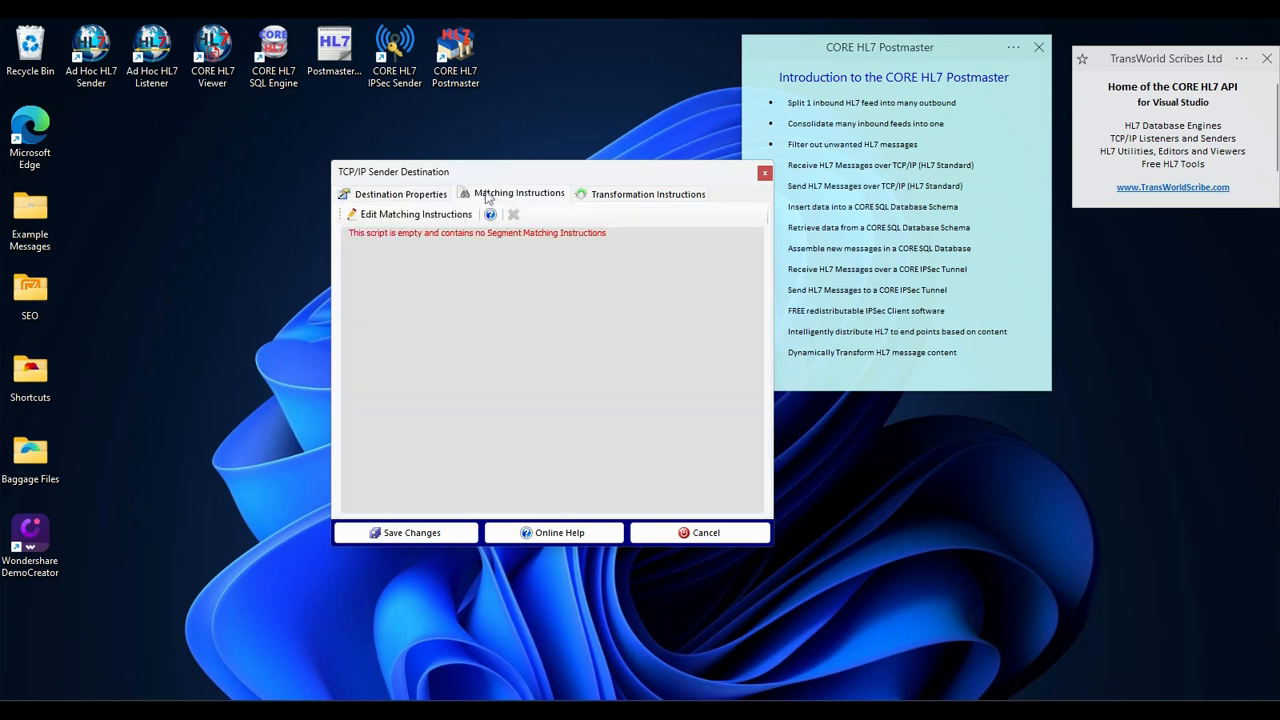
double_click(436, 312)
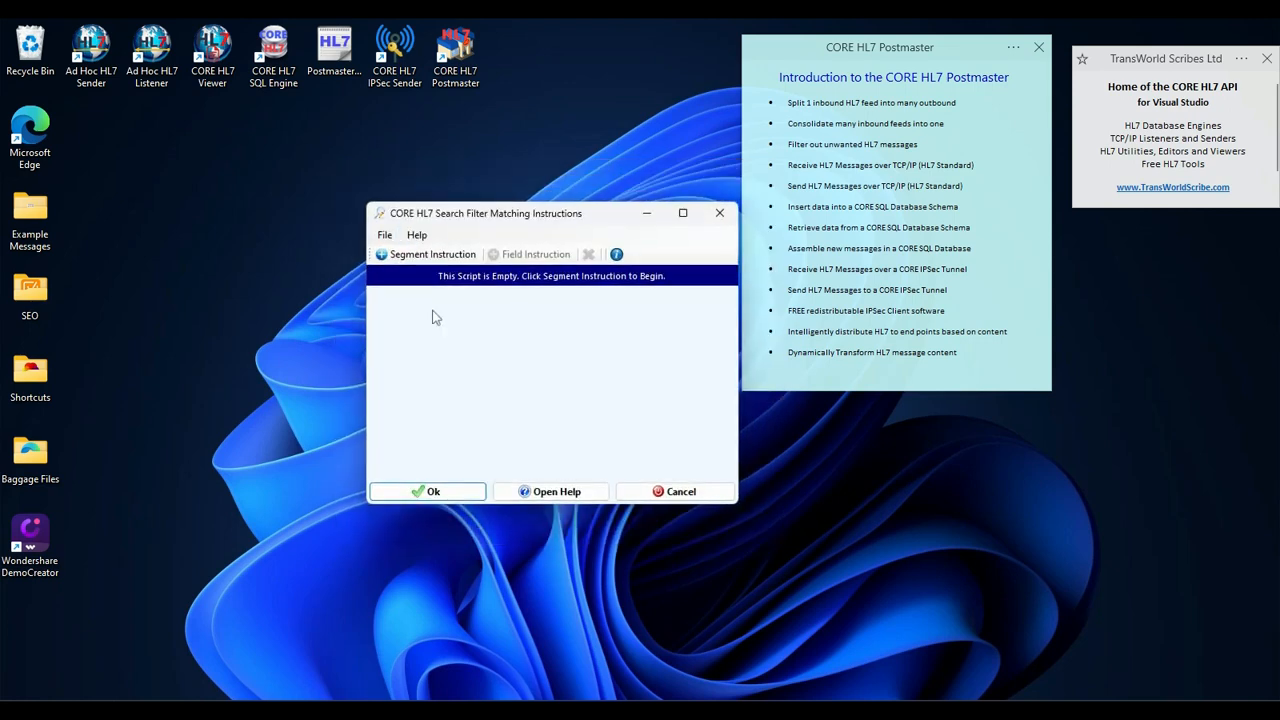
click(392, 235)
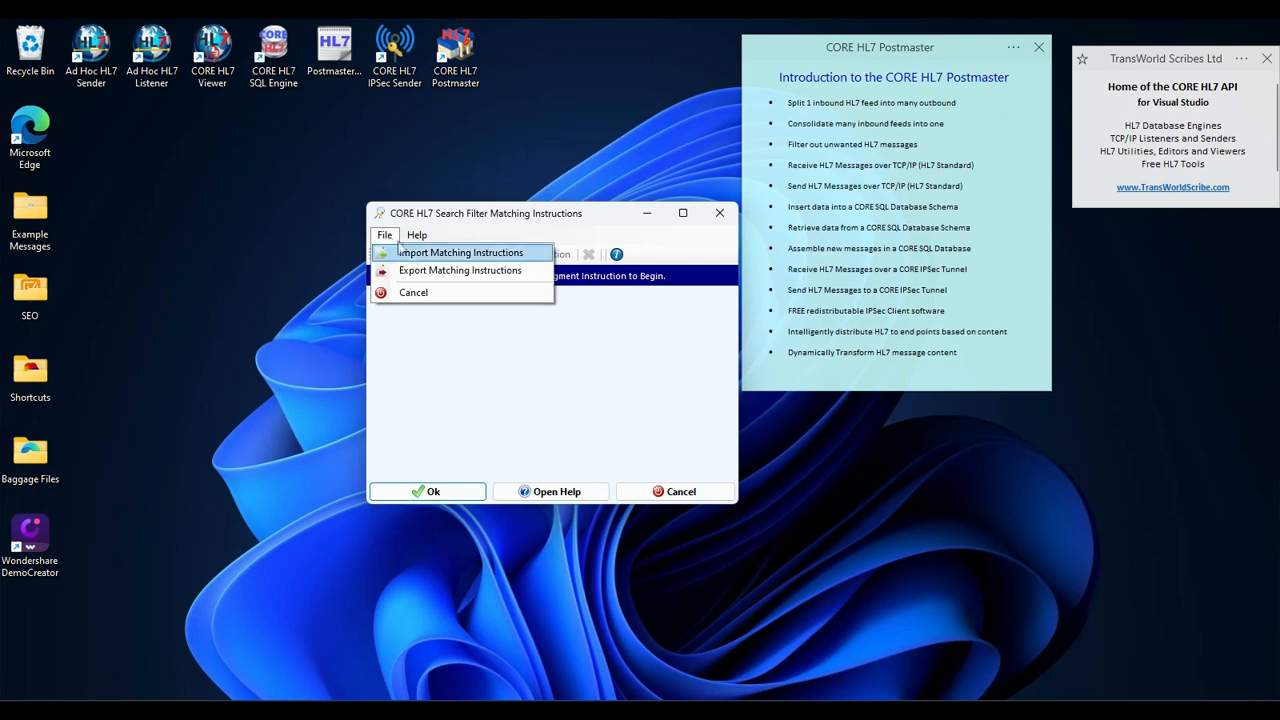
click(410, 256)
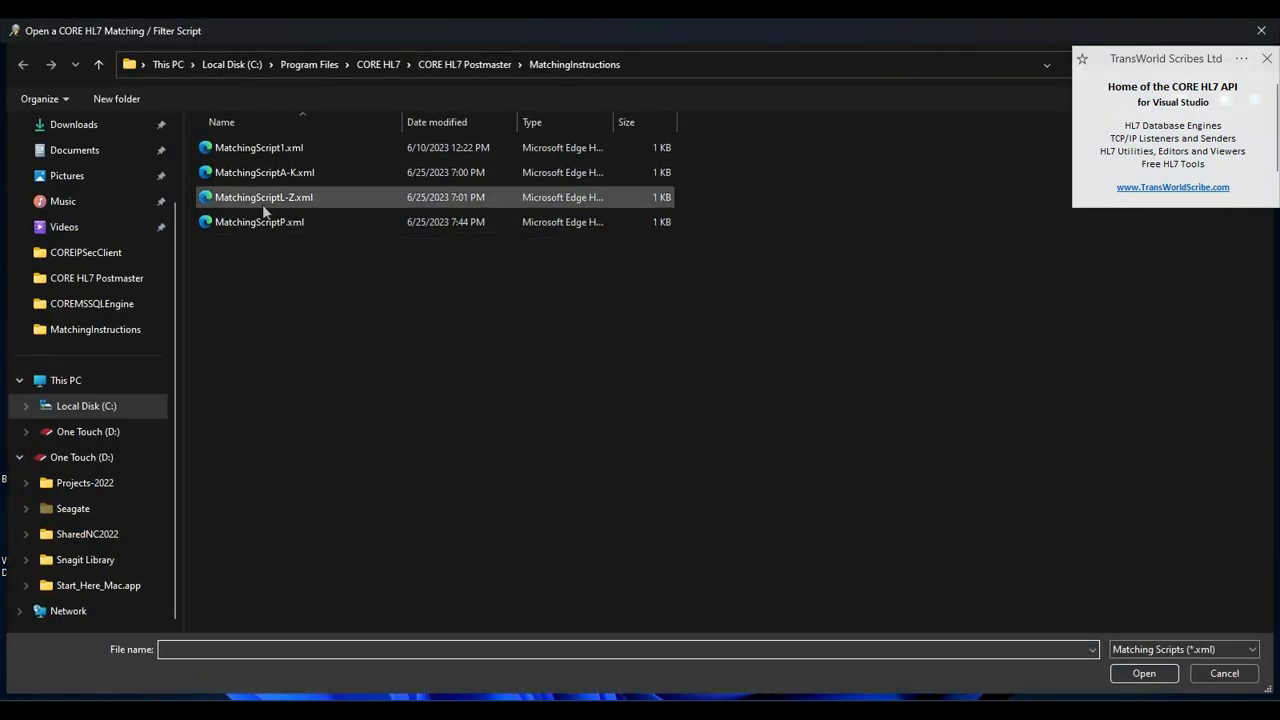
double_click(260, 201)
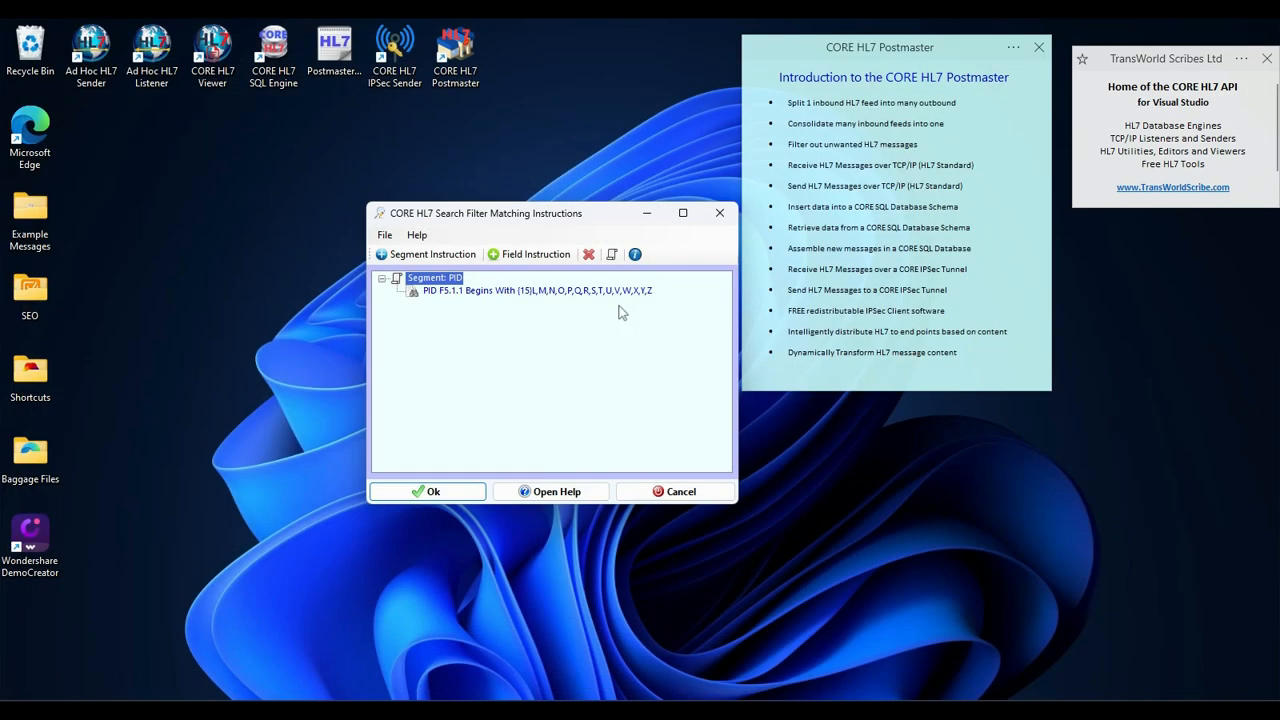
click(453, 492)
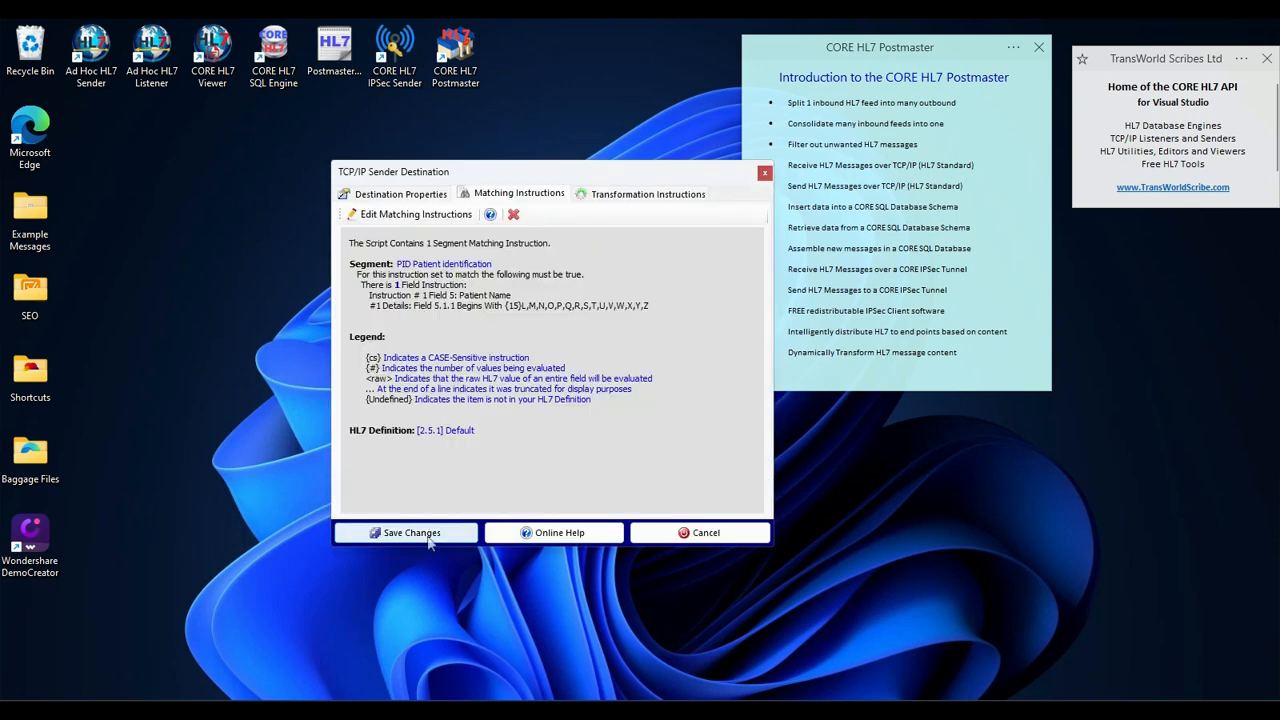
click(430, 538)
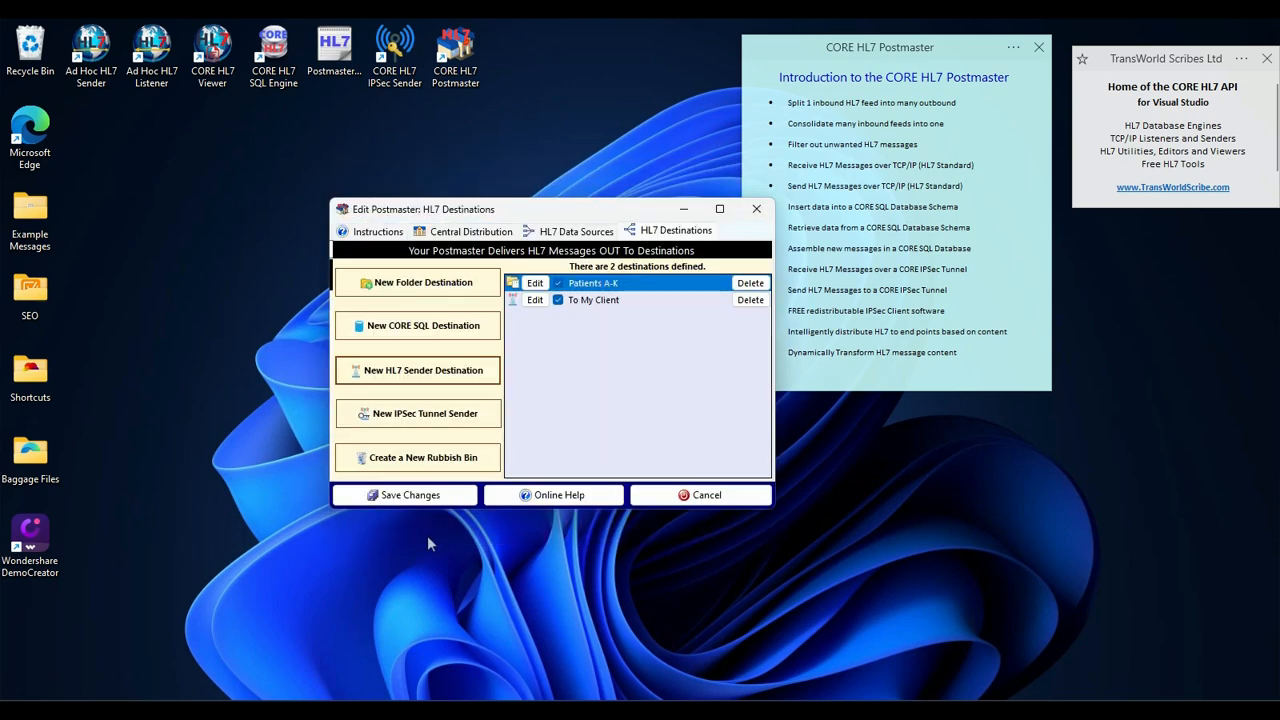
- Save the Auckland postmaster changes and validate its configuration
click(430, 497)
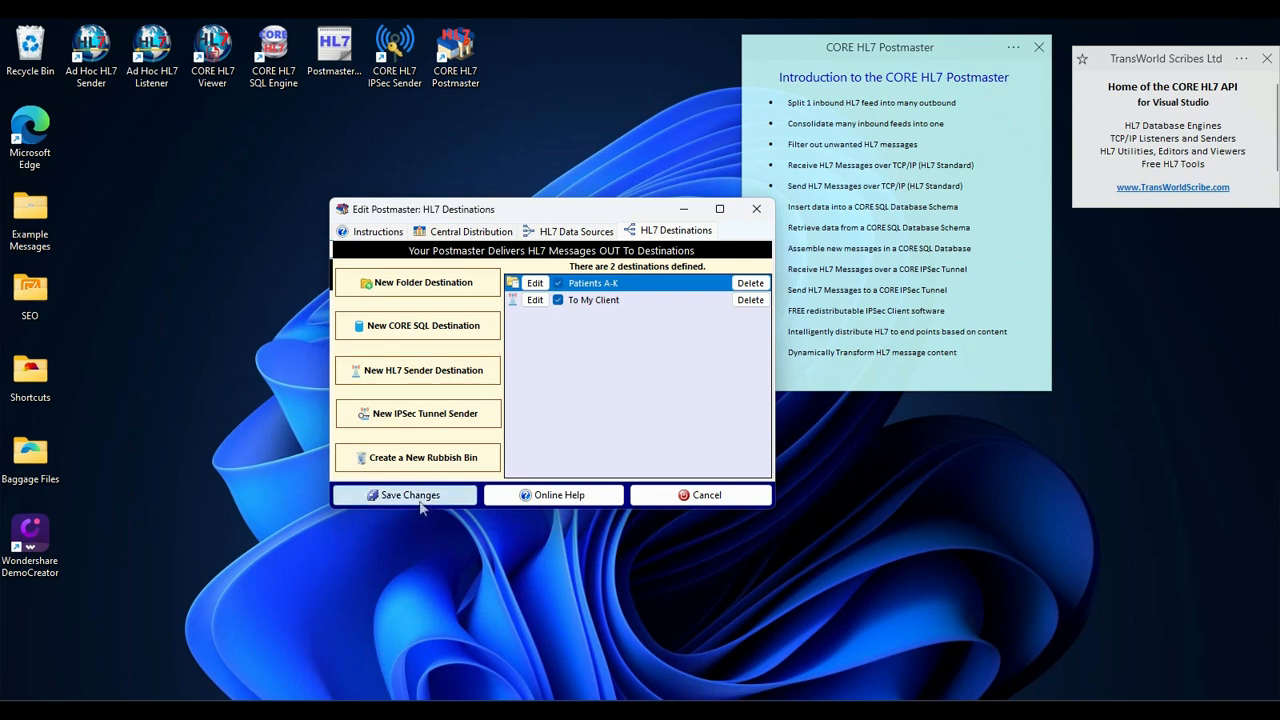
click(452, 486)
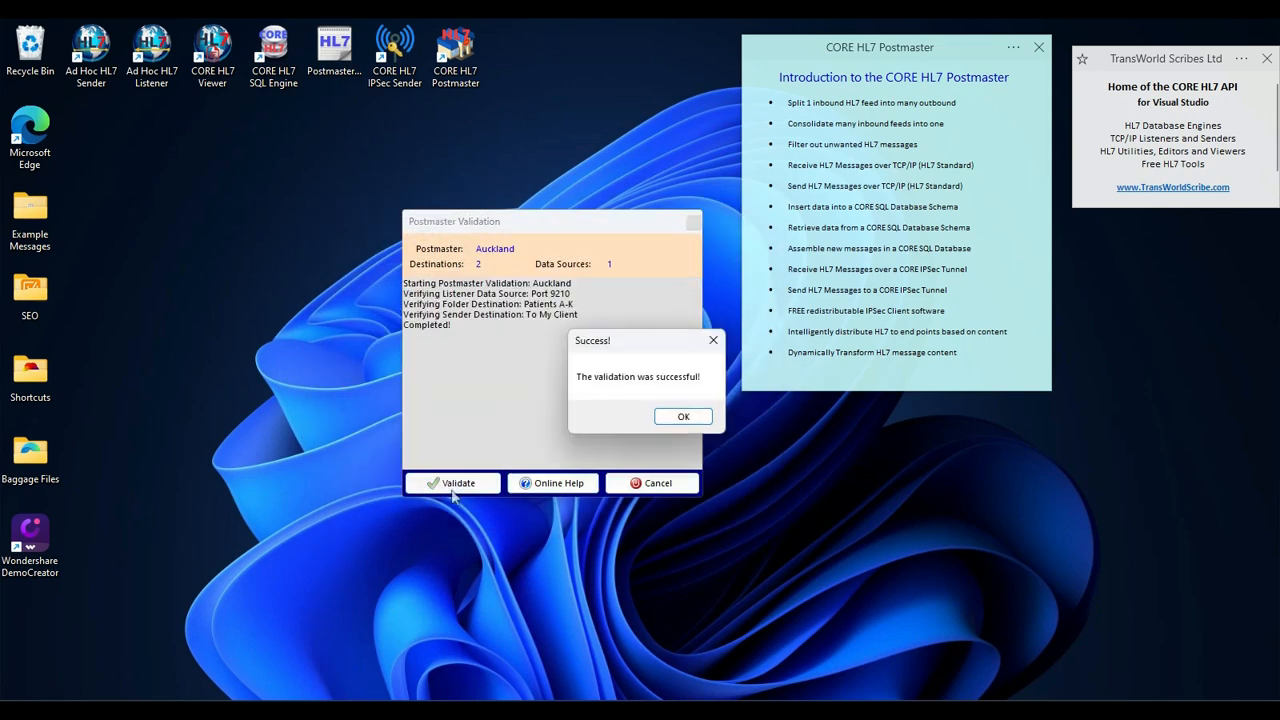
click(668, 416)
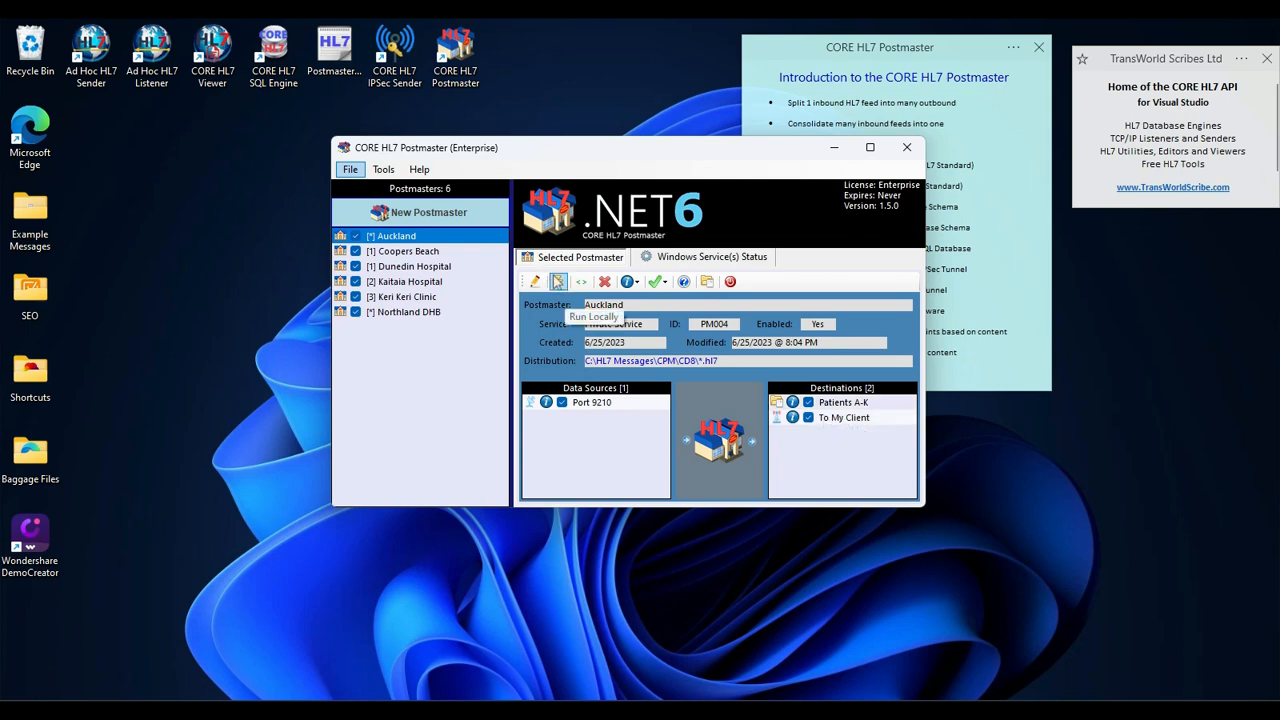
- Open a local run of the Auckland postmaster, validate it and move the run window higher on the desktop
click(557, 282)
click(550, 451)
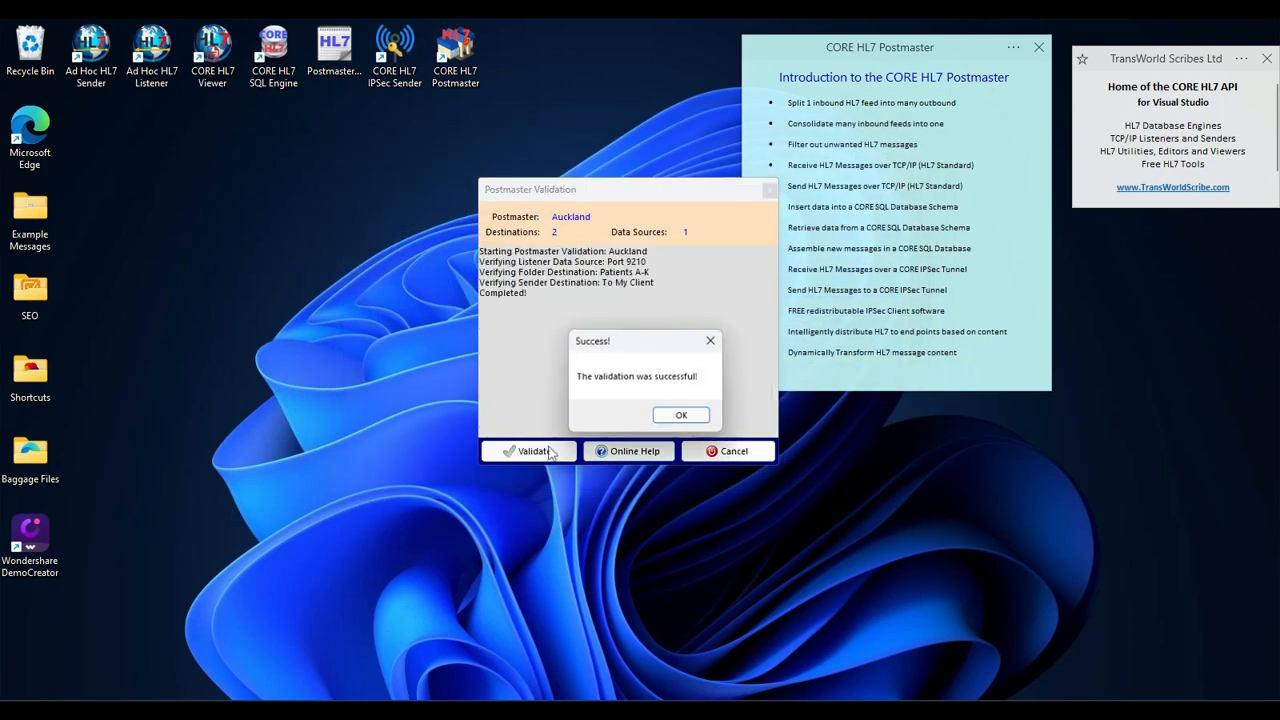
click(678, 418)
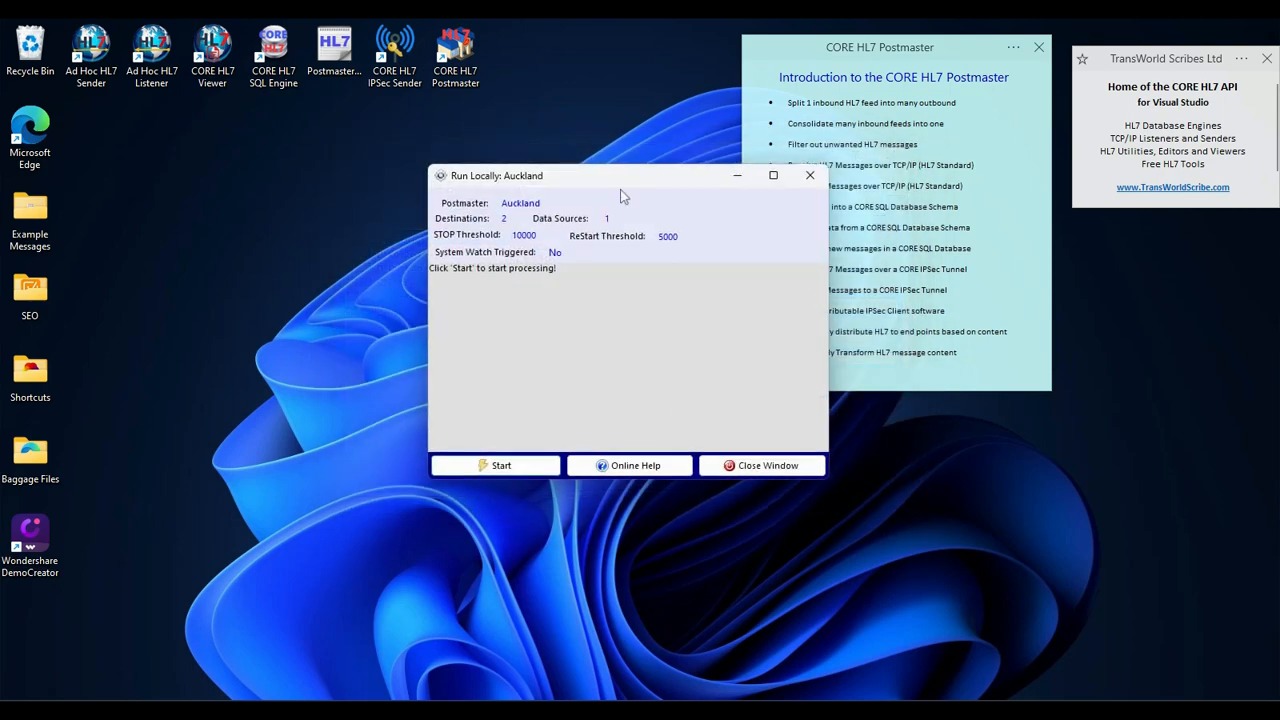
drag(614, 176, 606, 114)
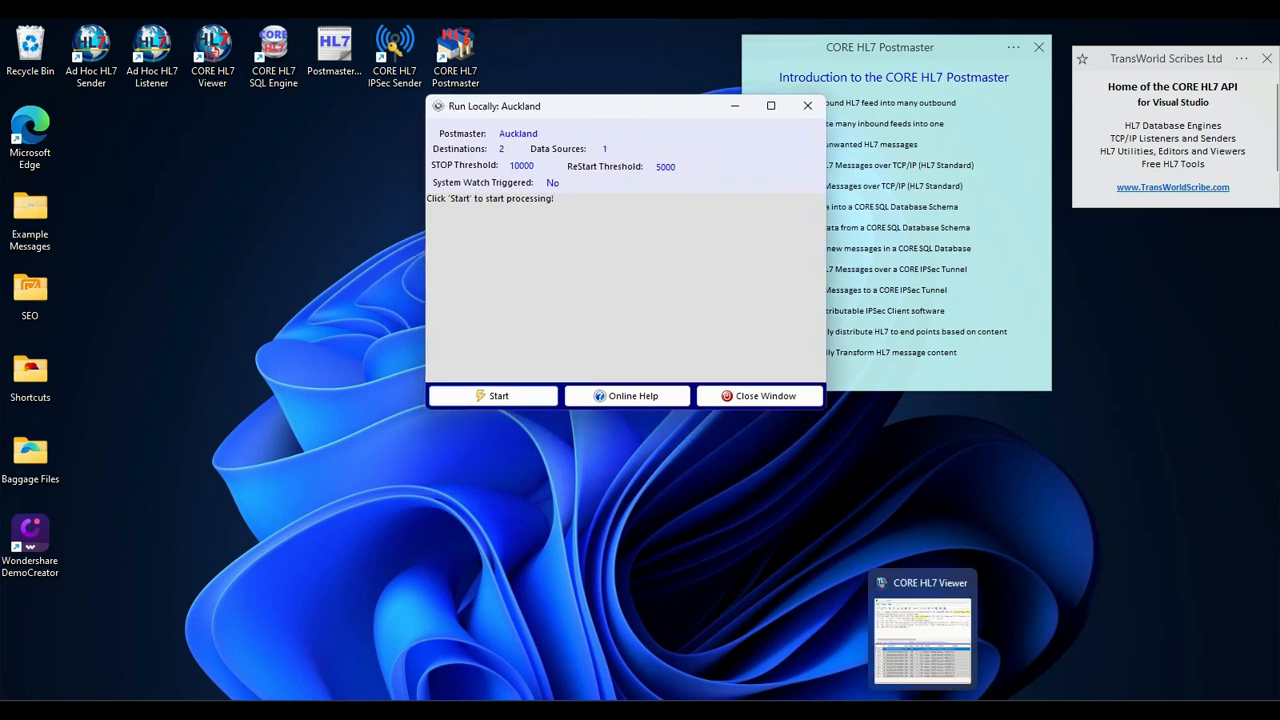
- Restore the message sending and port 9510 listener windows, arrange them on either side of the Auckland run window and return to it
click(955, 710)
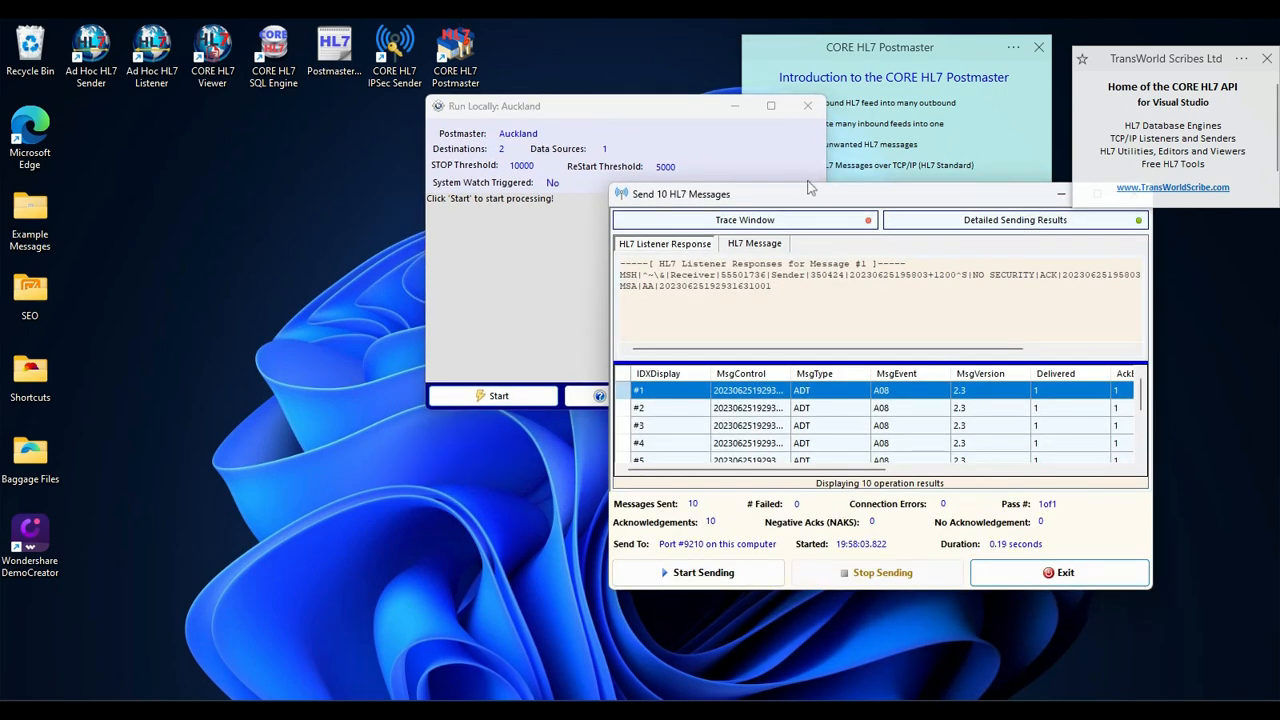
drag(800, 194, 232, 147)
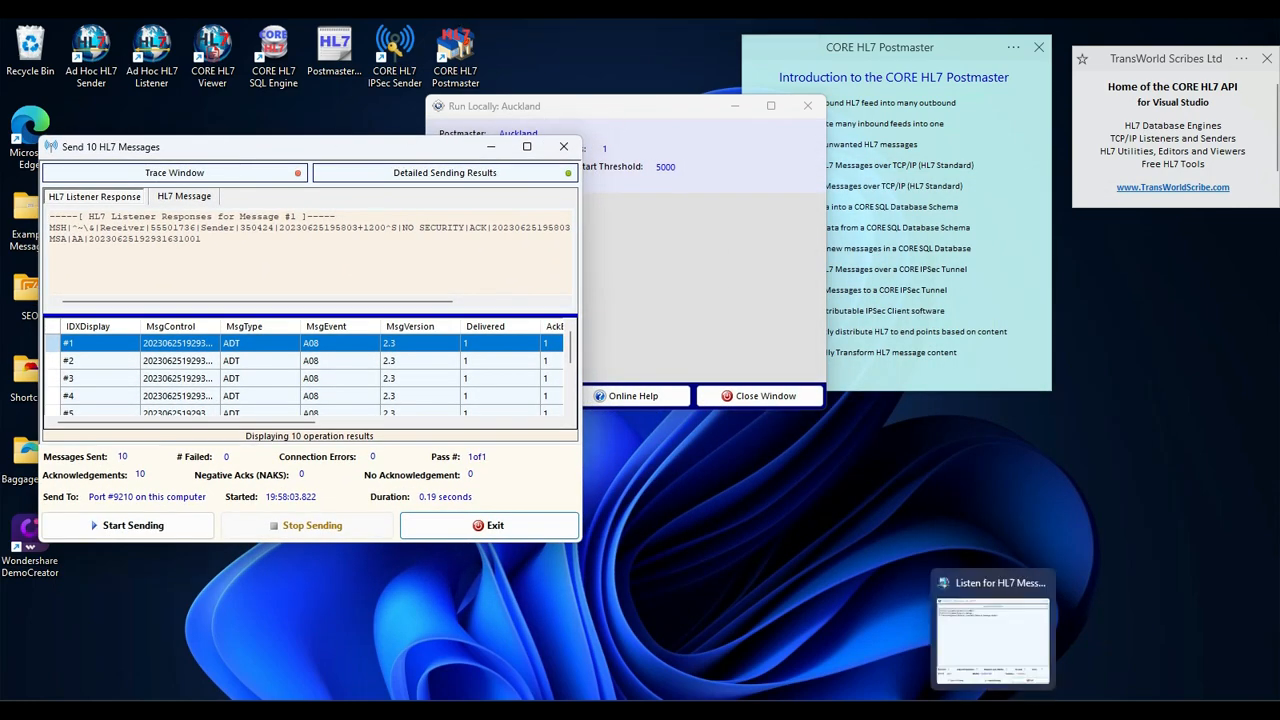
click(992, 710)
drag(340, 157, 970, 197)
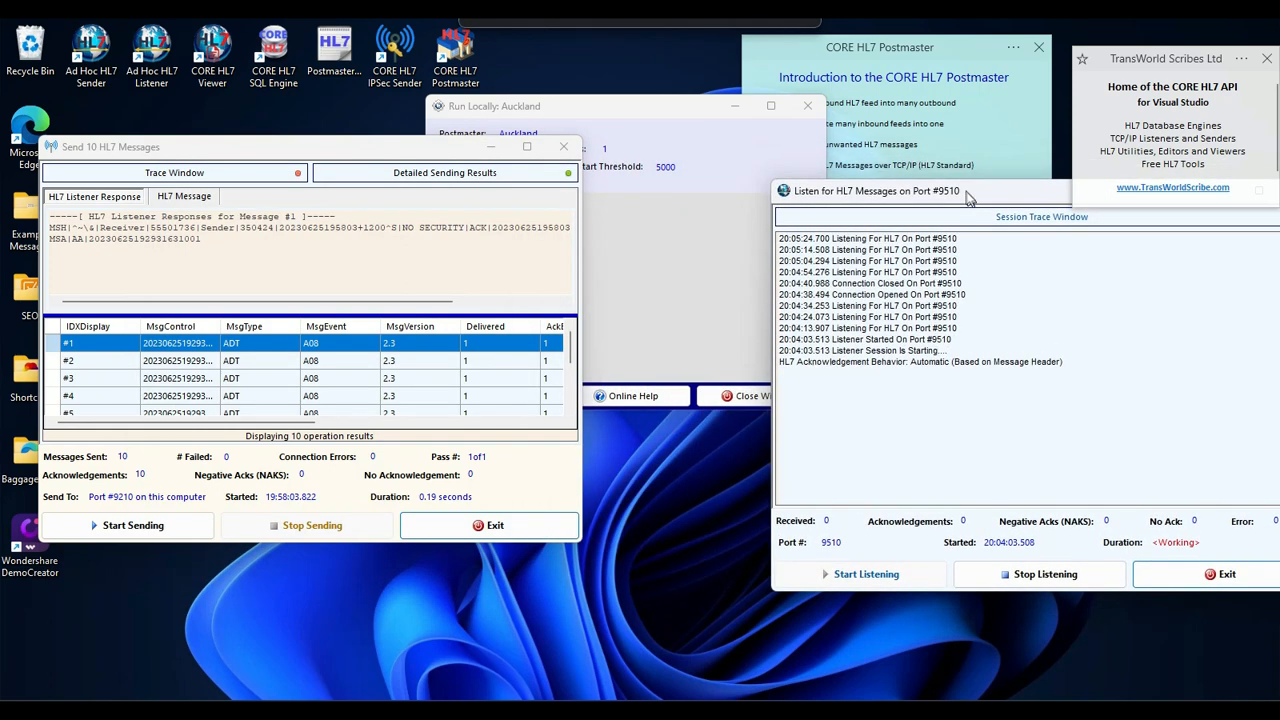
click(609, 106)
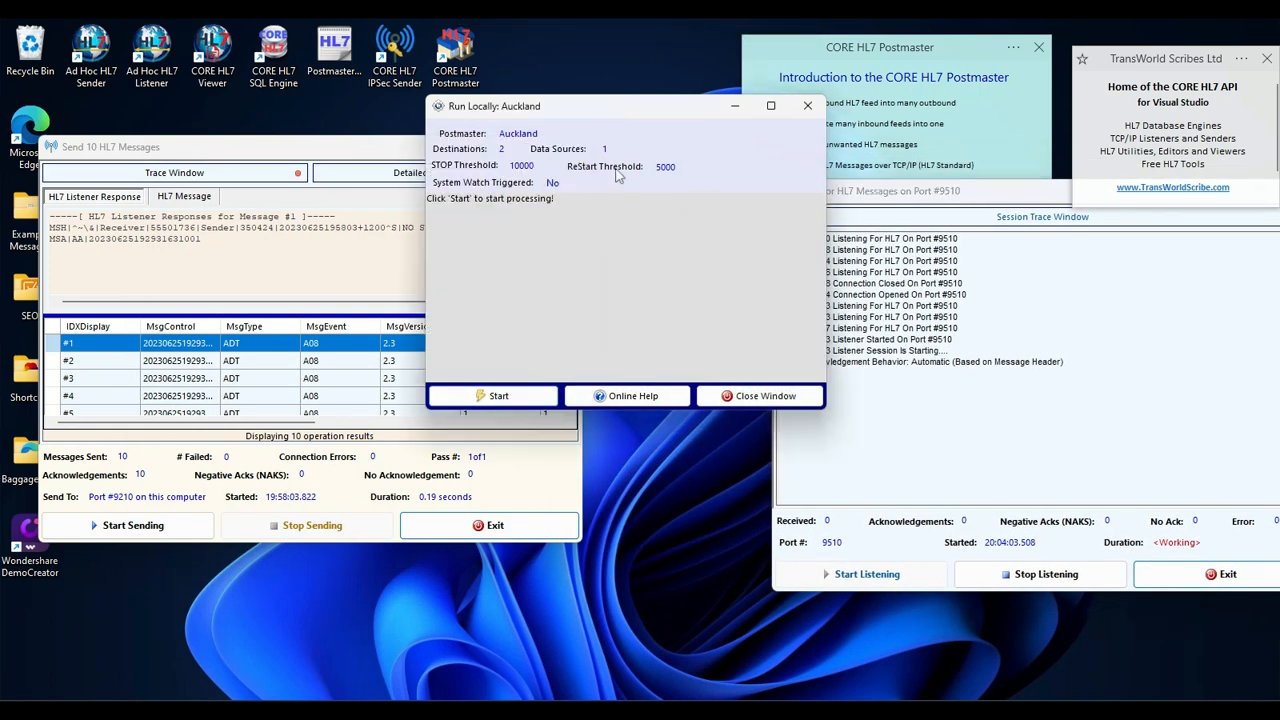
- Start the local Auckland run and send the 10 HL7 messages to port 9210
click(495, 396)
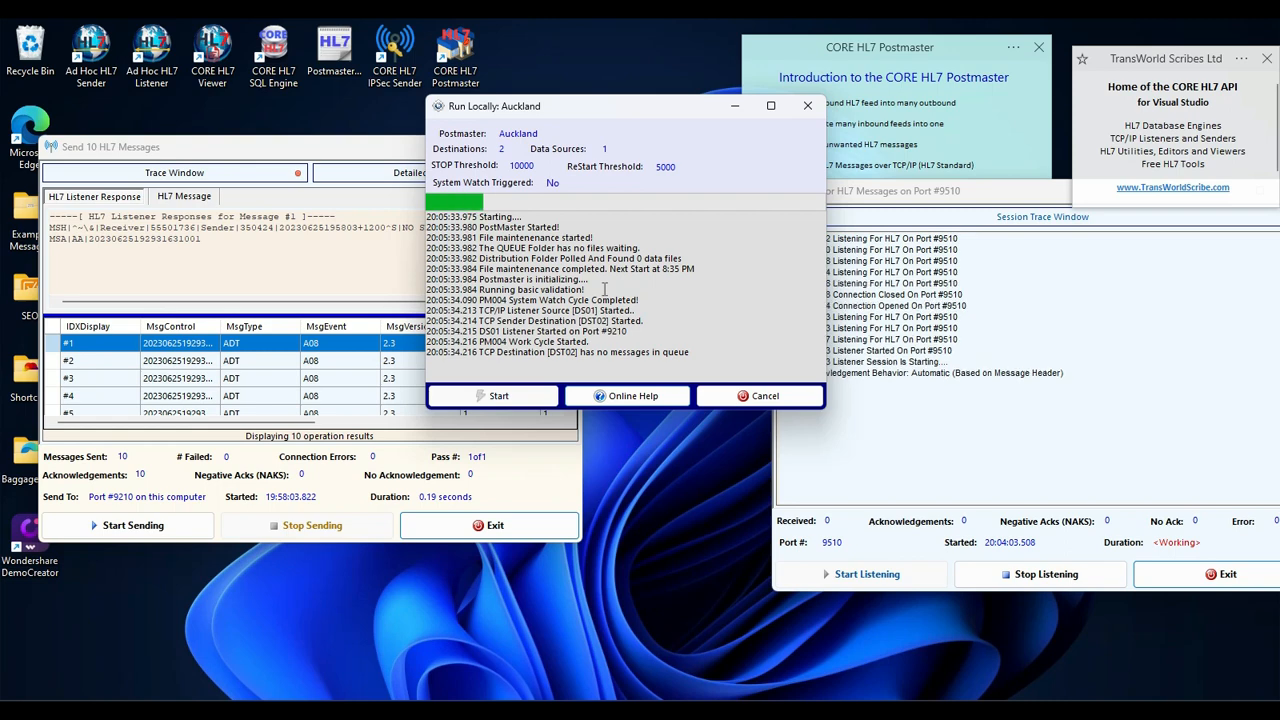
click(288, 150)
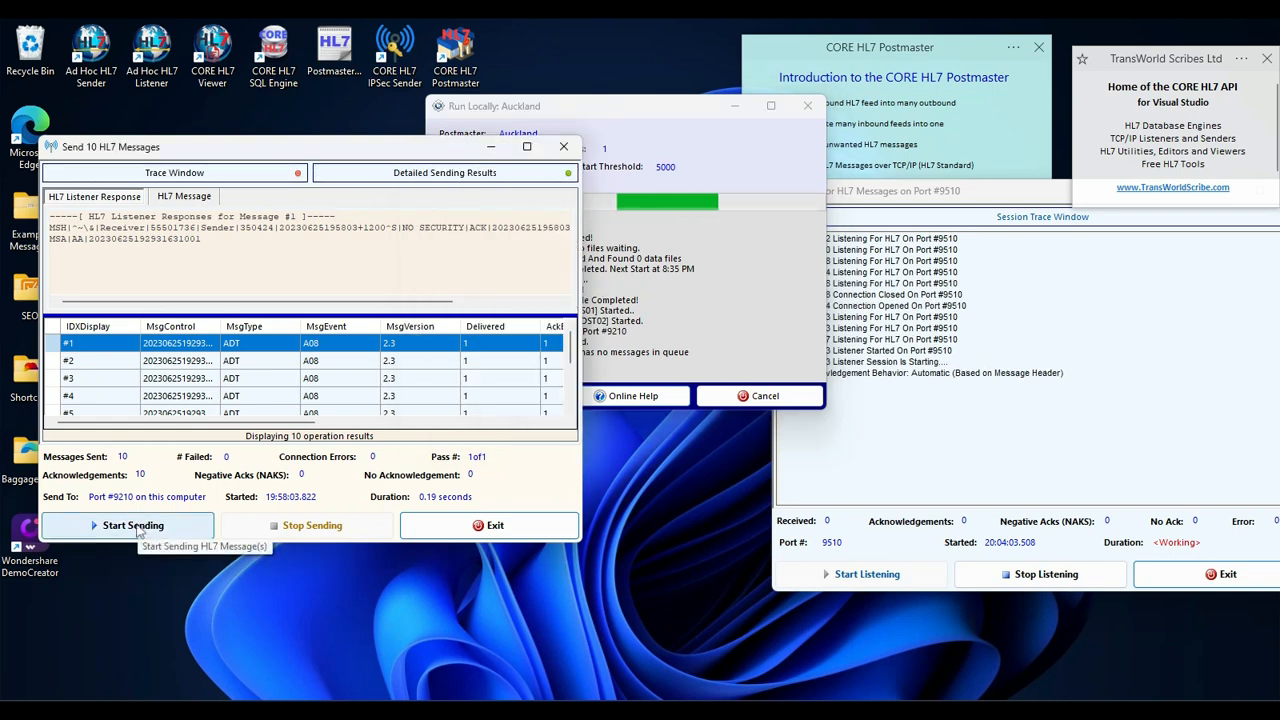
click(138, 527)
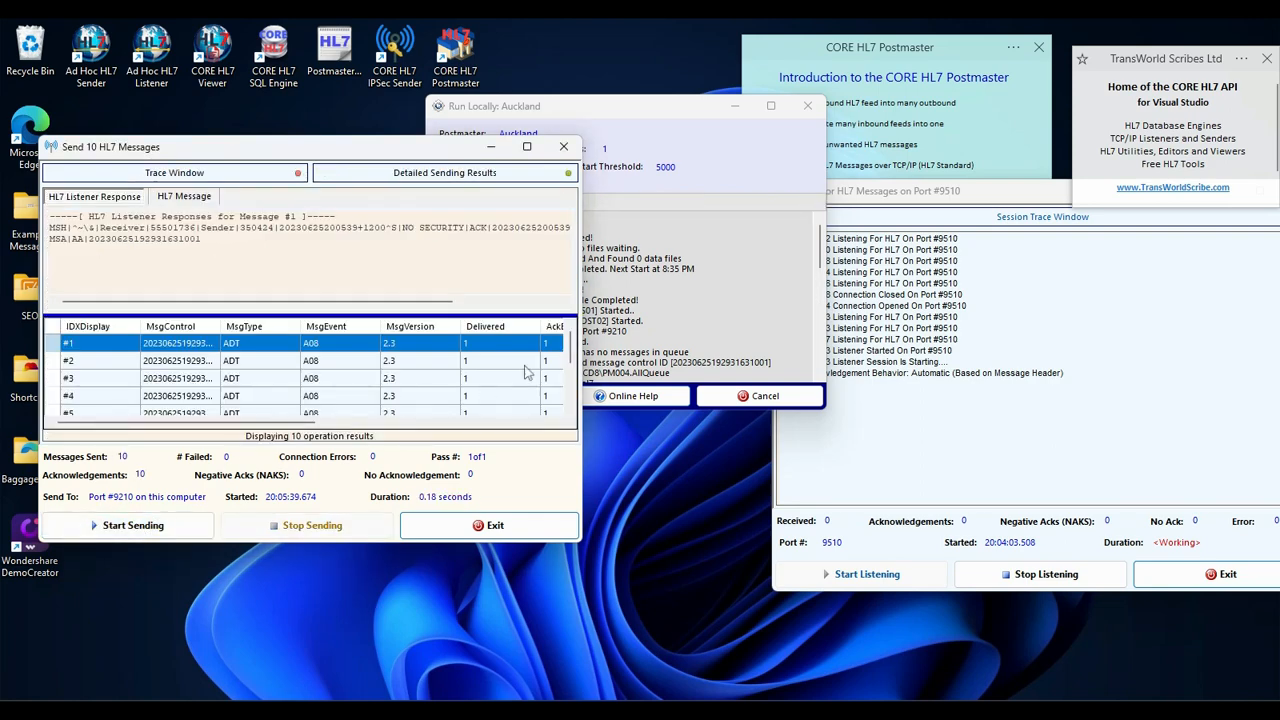
- Check the Auckland run log and the port 9510 listener trace, and end the local run, closing its window
click(616, 338)
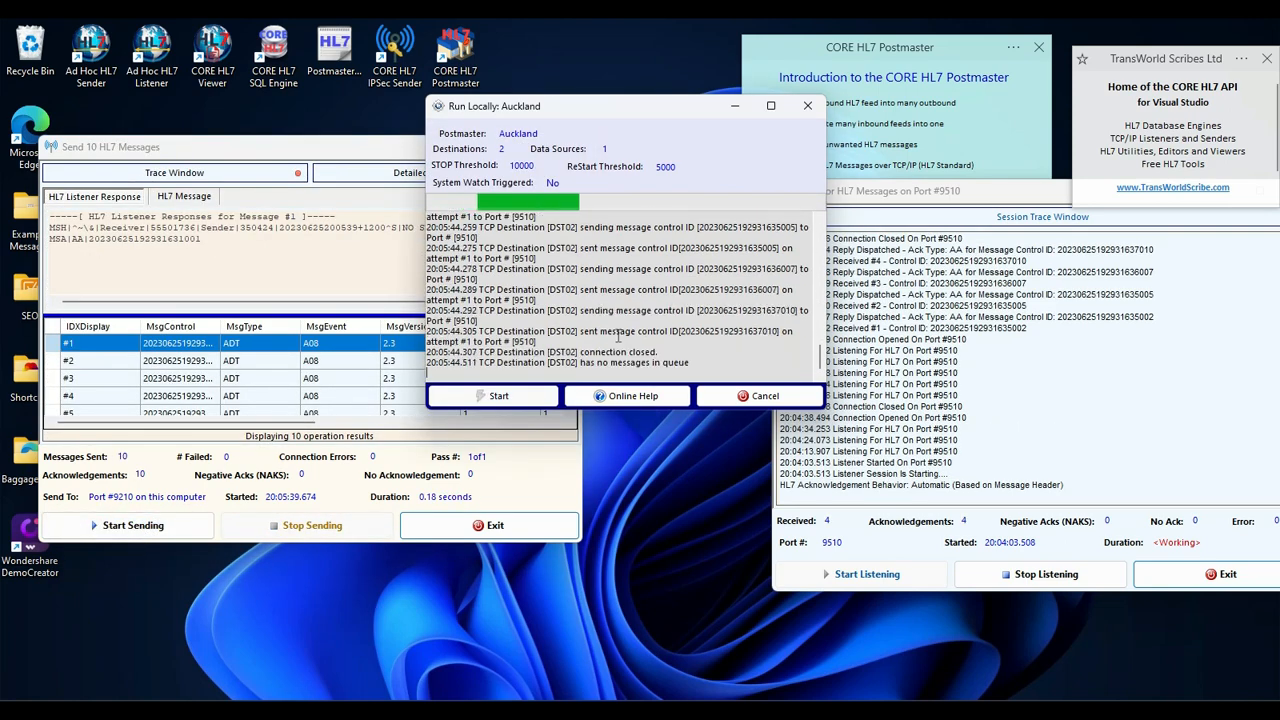
click(944, 351)
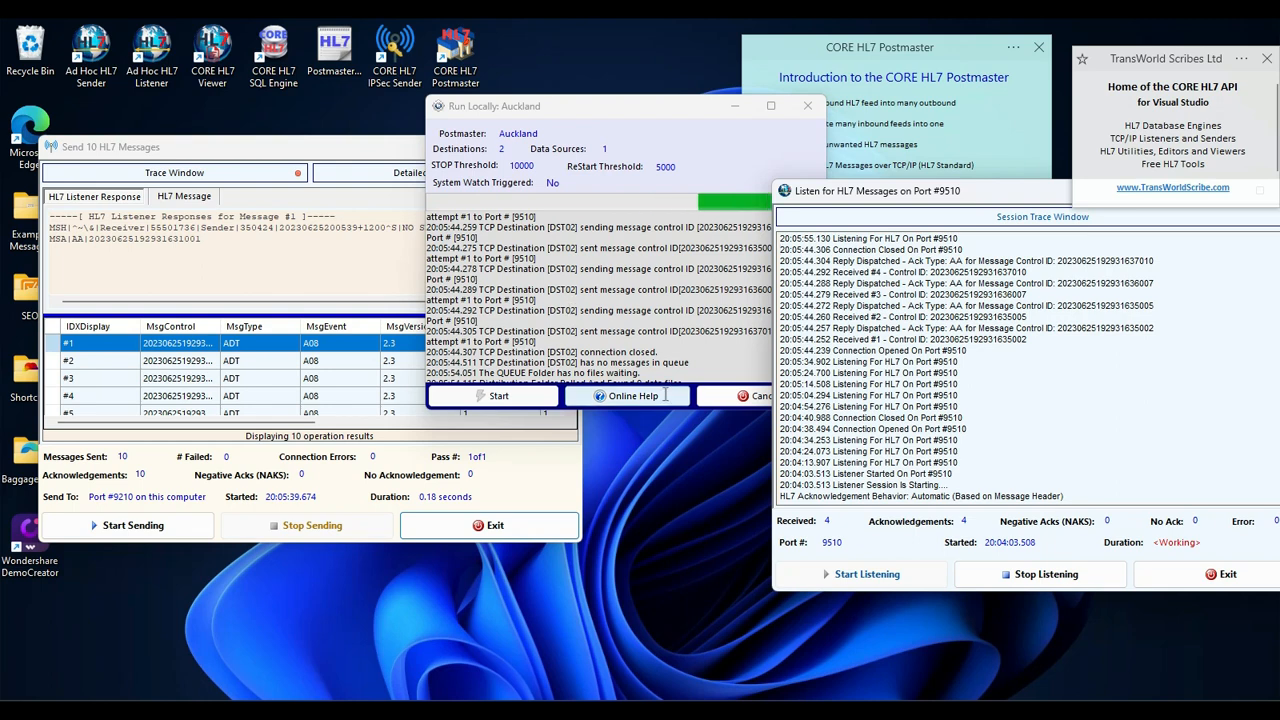
click(710, 399)
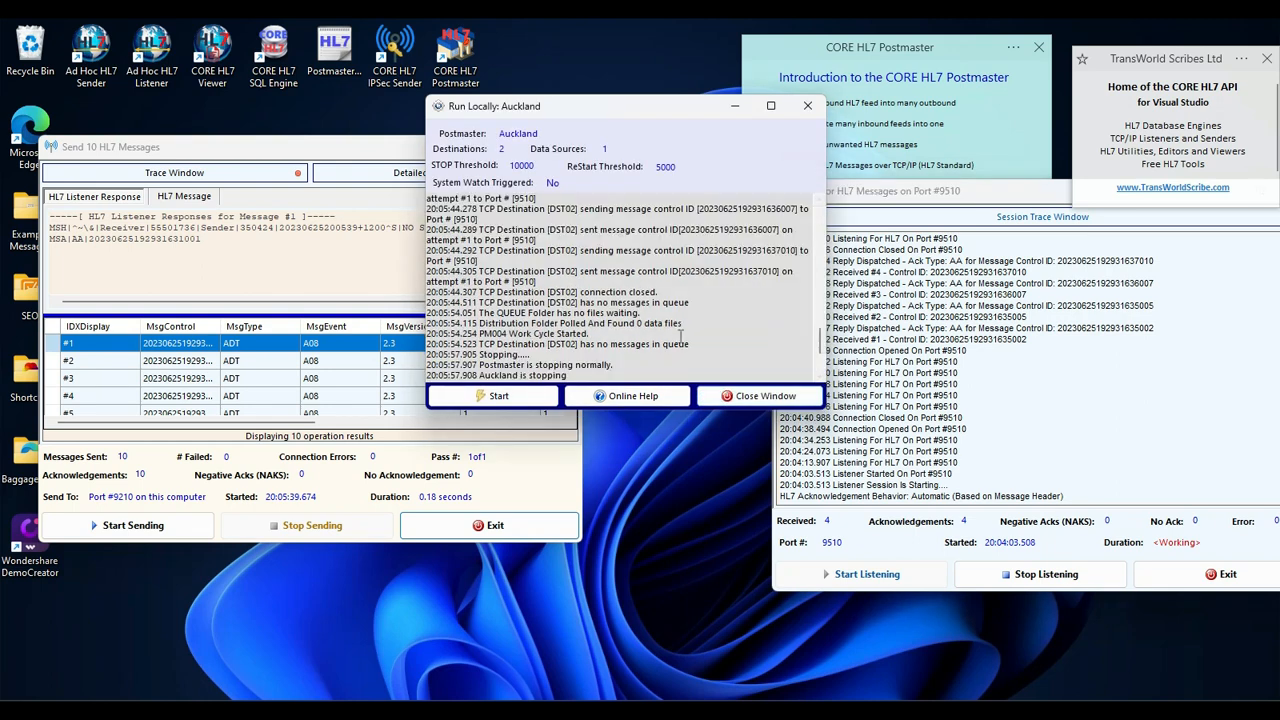
click(721, 400)
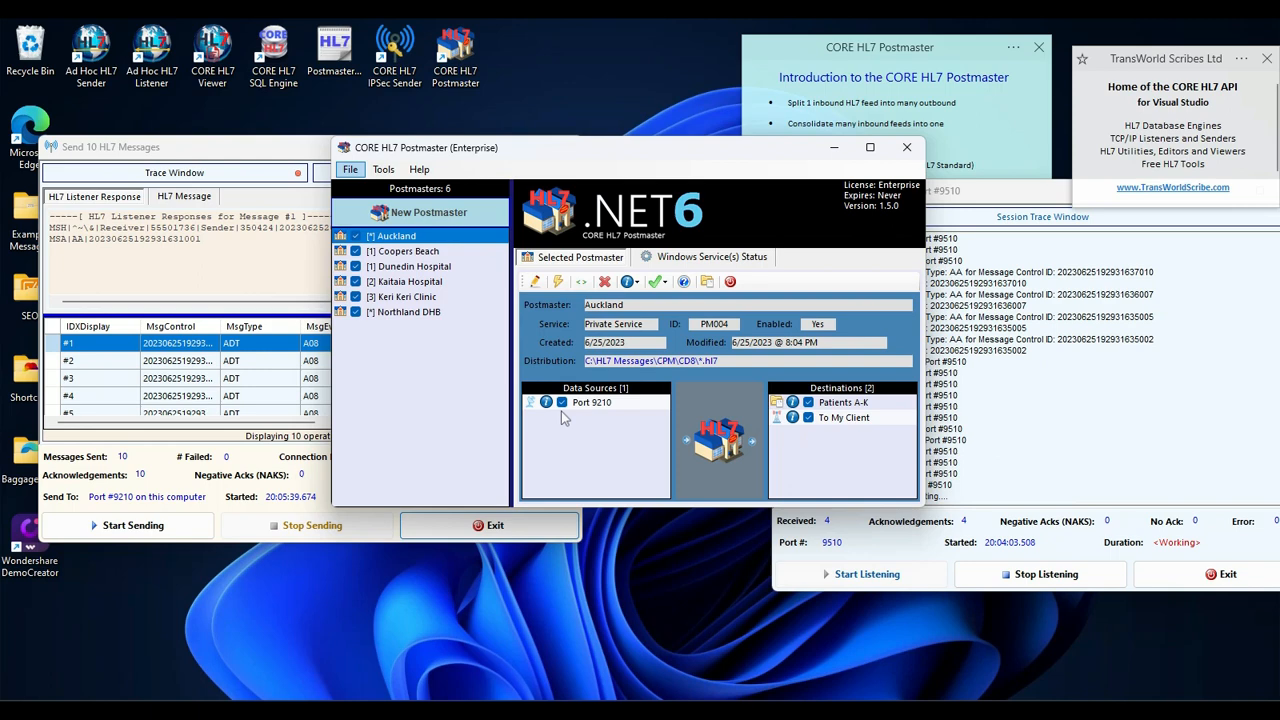
- View the data sources and destinations of the Coopers Beach, Dunedin Hospital and Kaitaia Hospital postmasters
click(406, 252)
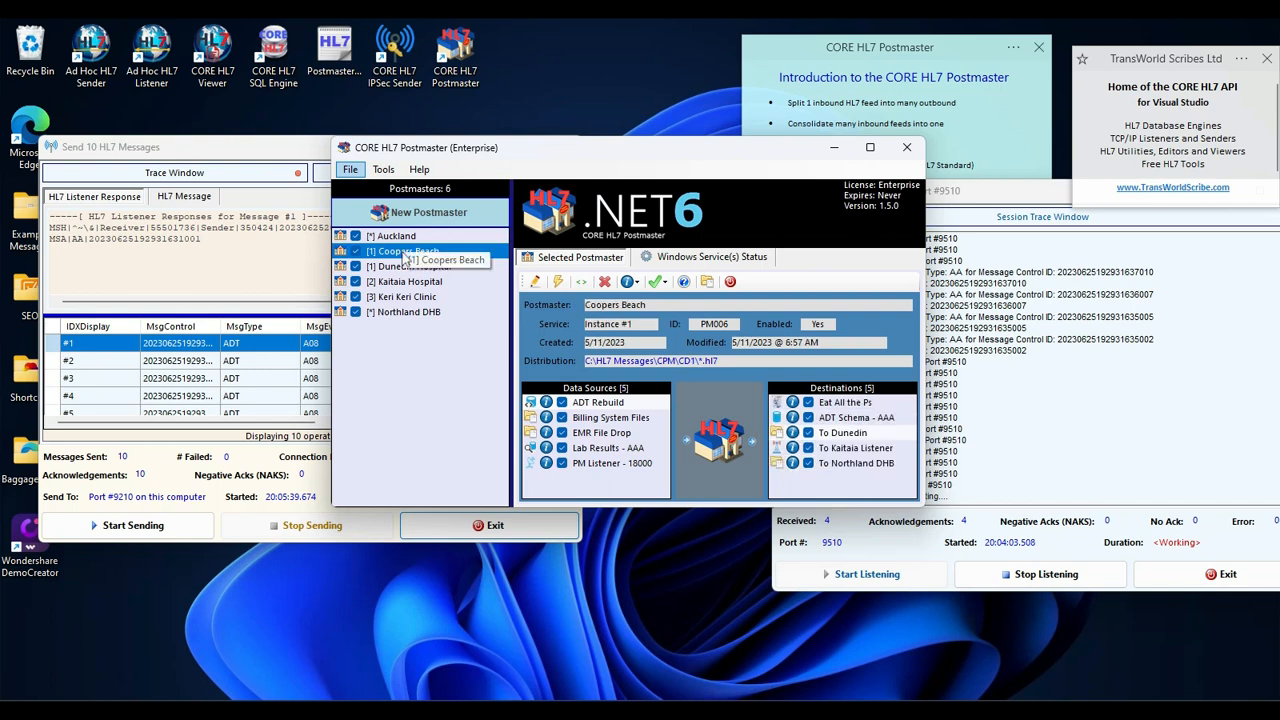
click(407, 267)
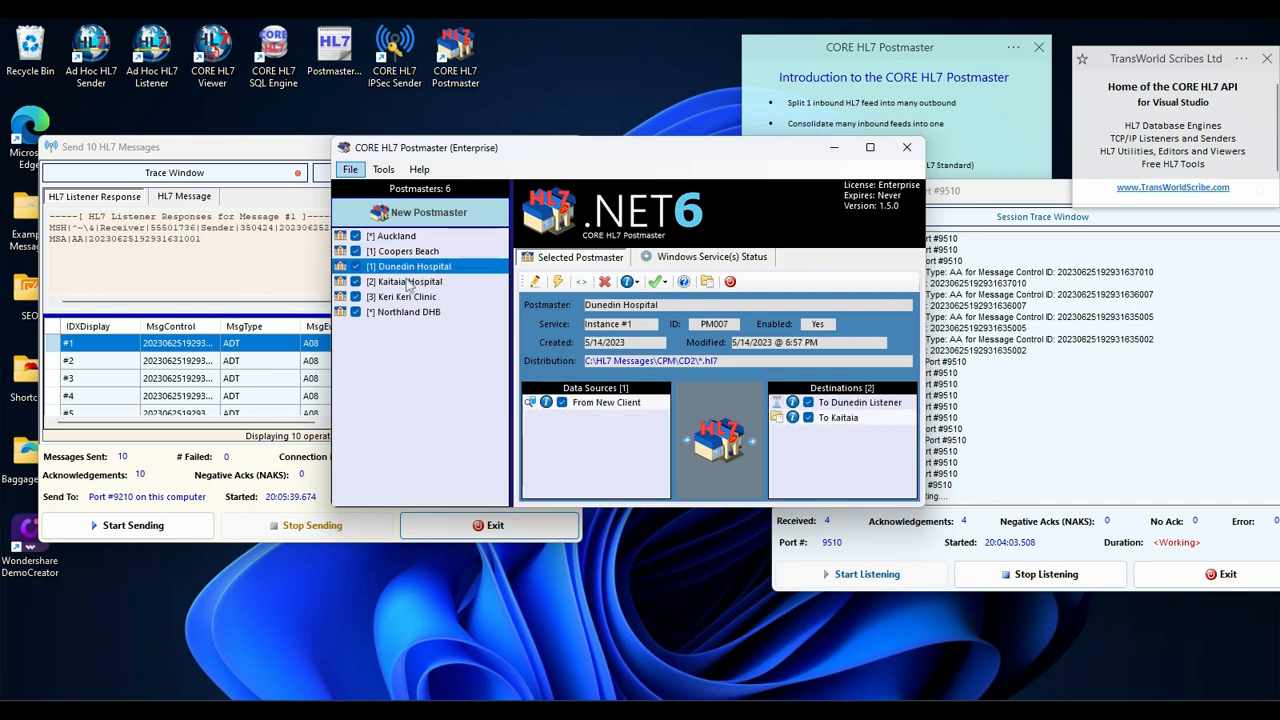
click(406, 282)
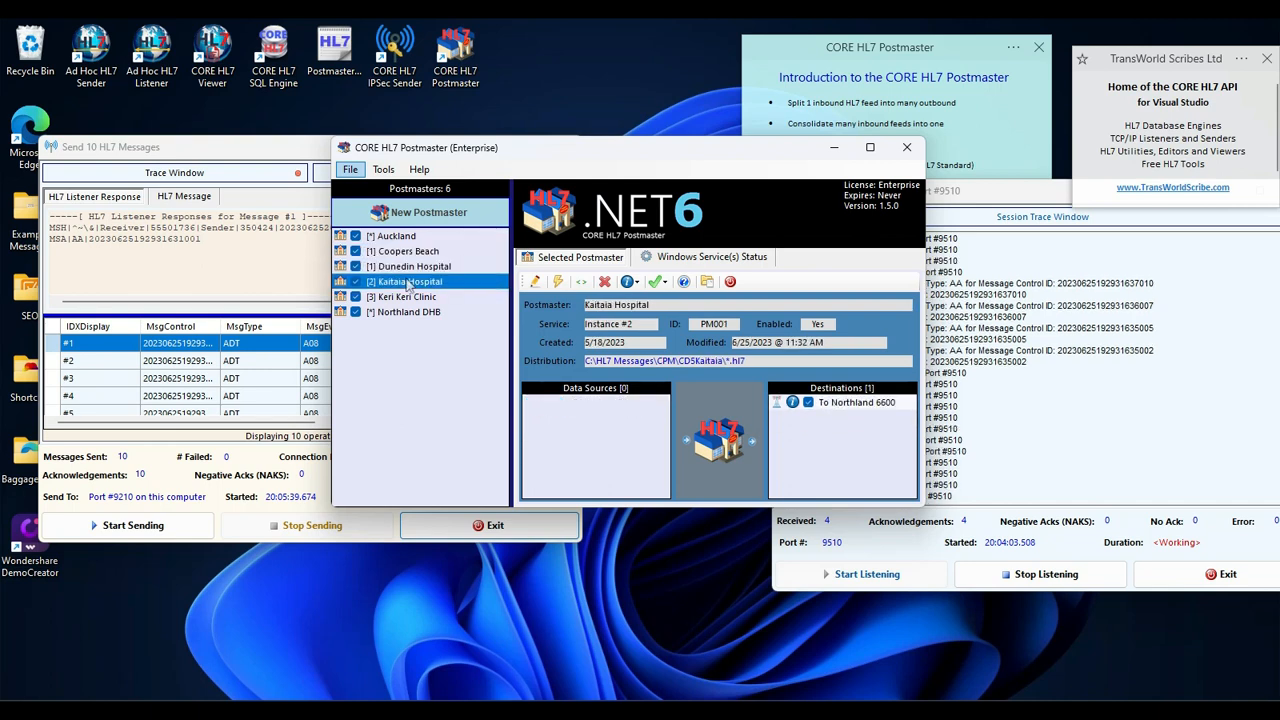
- Minimize the postmaster window and close the port 9510 listening session
click(834, 148)
drag(936, 195, 541, 214)
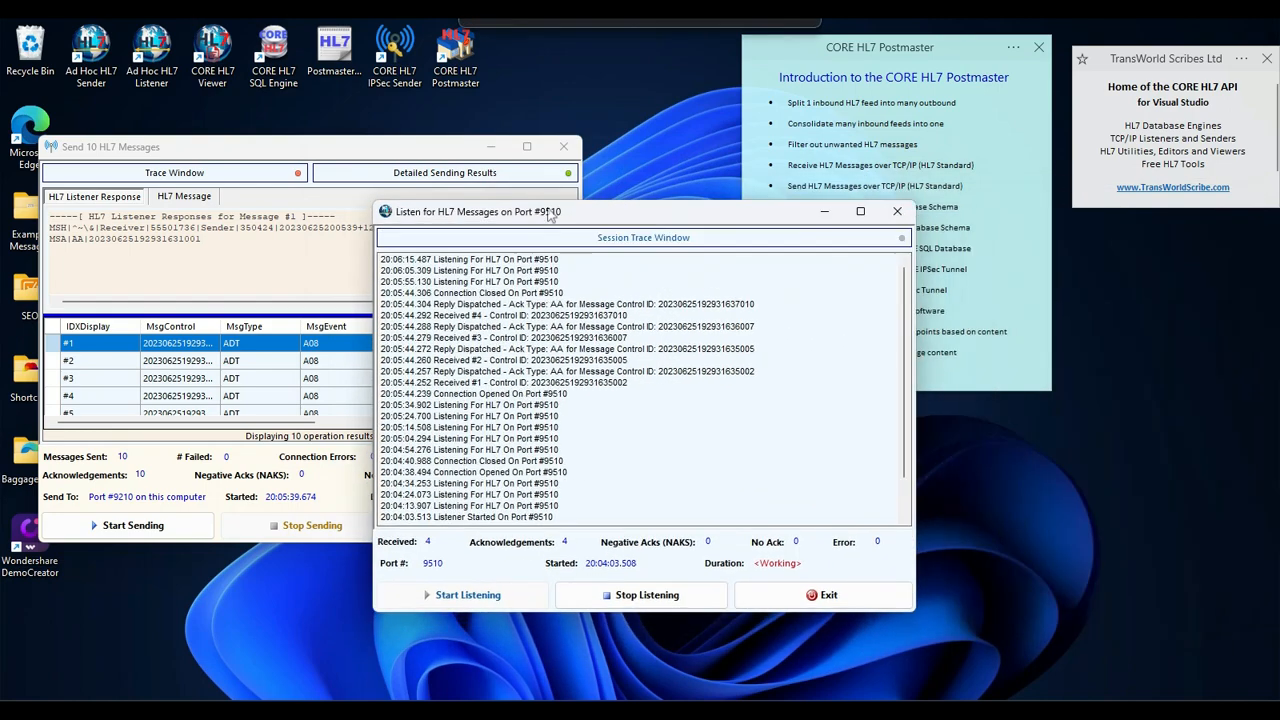
click(897, 212)
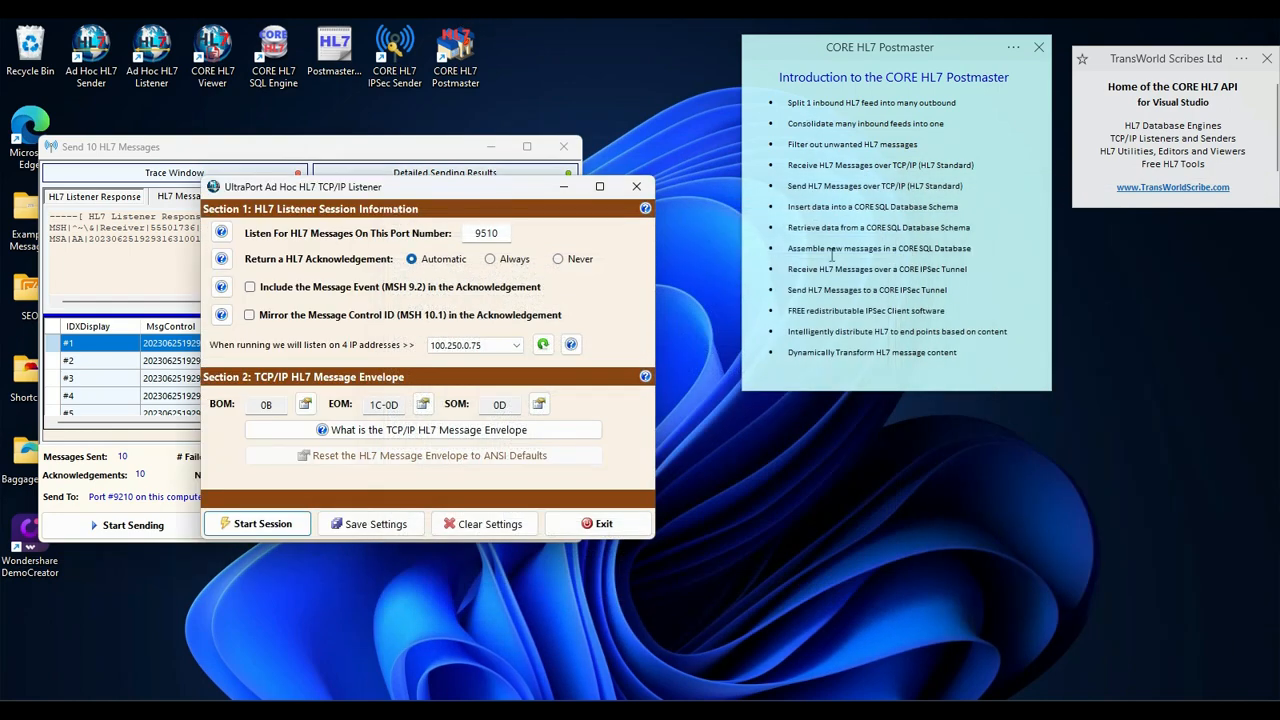